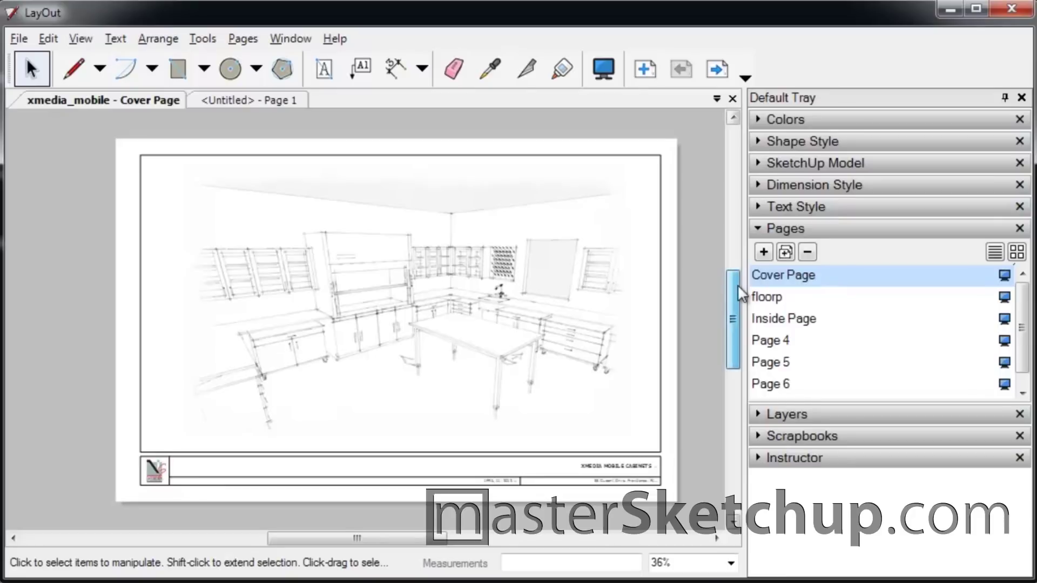
# Step through the floor plan, Inside Page and Page 4 to reach Elevation C on Page 5.
pyautogui.scroll(1, 687, 340)
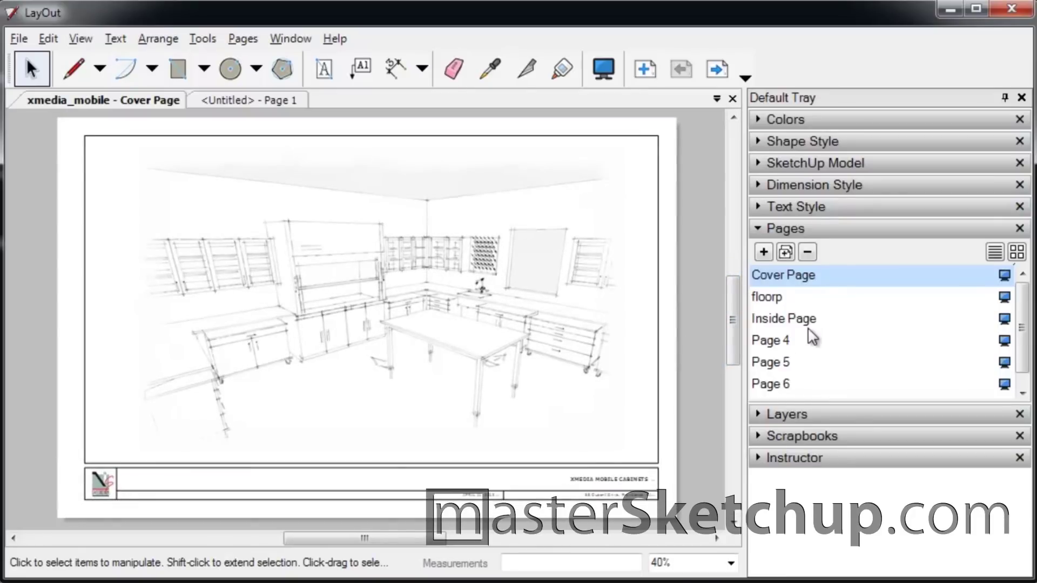
pyautogui.click(783, 298)
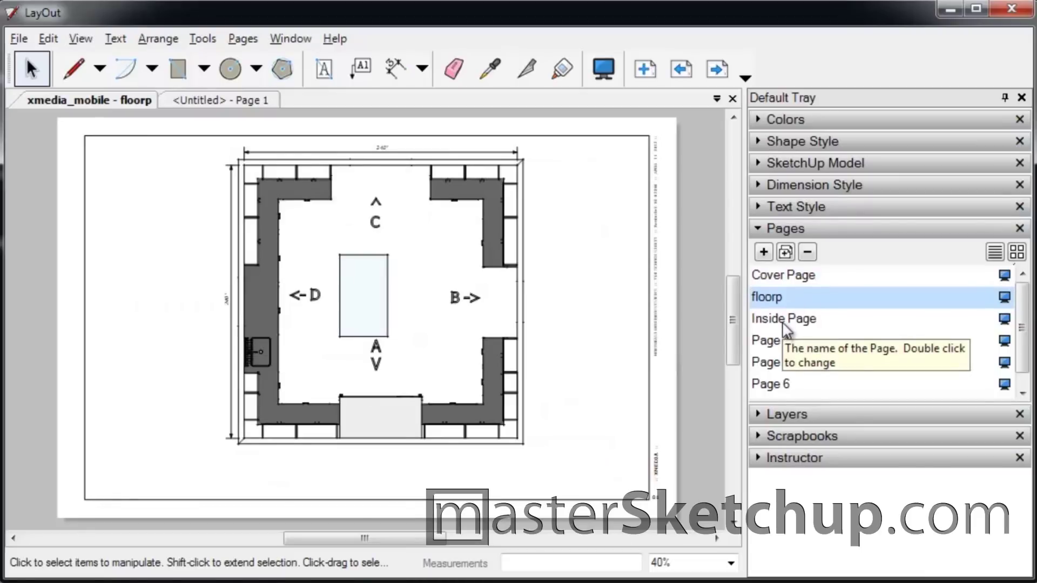
pyautogui.click(784, 323)
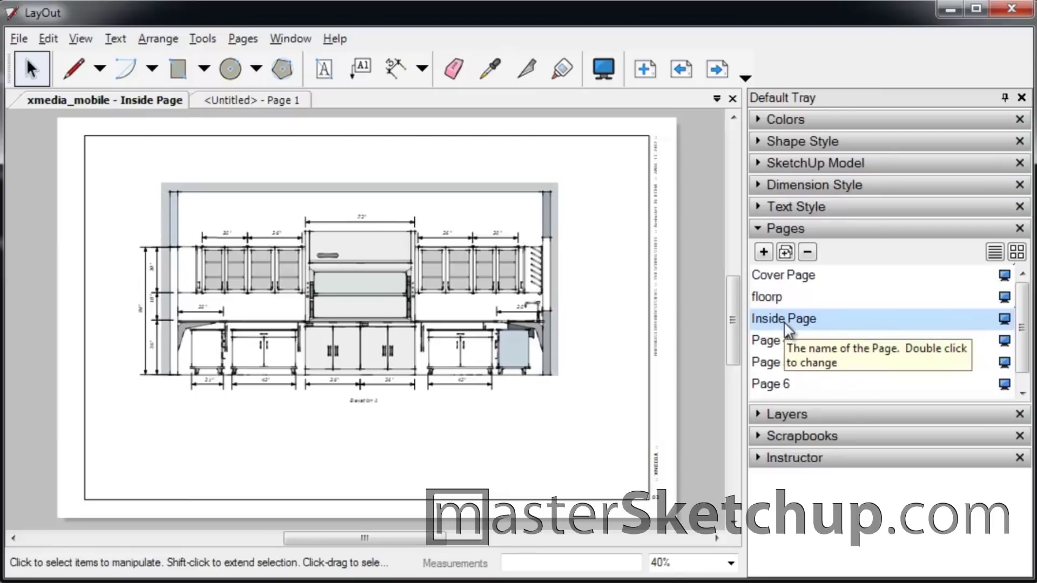
pyautogui.click(799, 342)
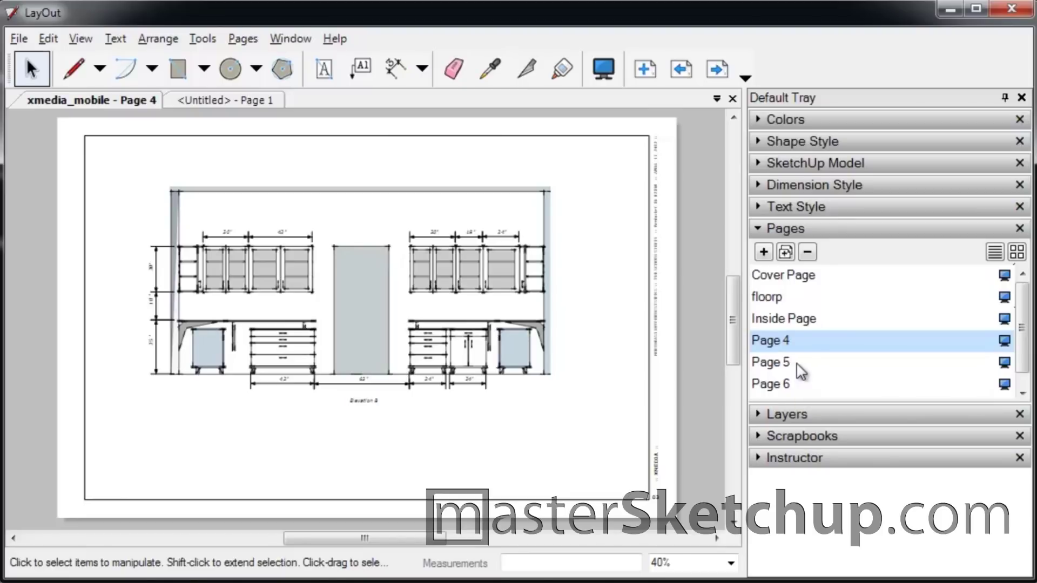
pyautogui.click(796, 363)
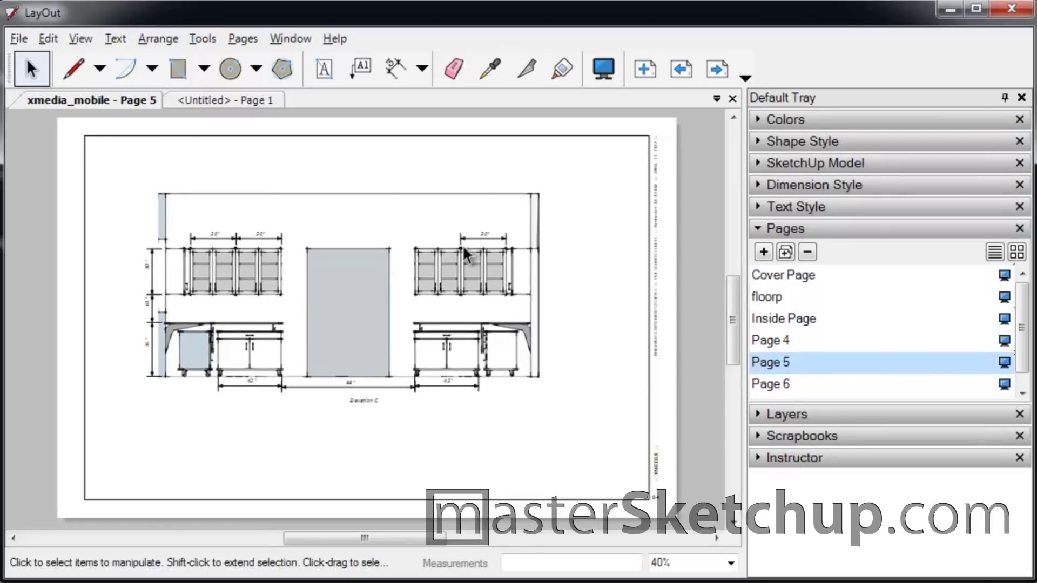
# Dimension the left half of the right upper cabinet run as 30", offset beside the existing 30" dimension.
pyautogui.scroll(5, 443, 238)
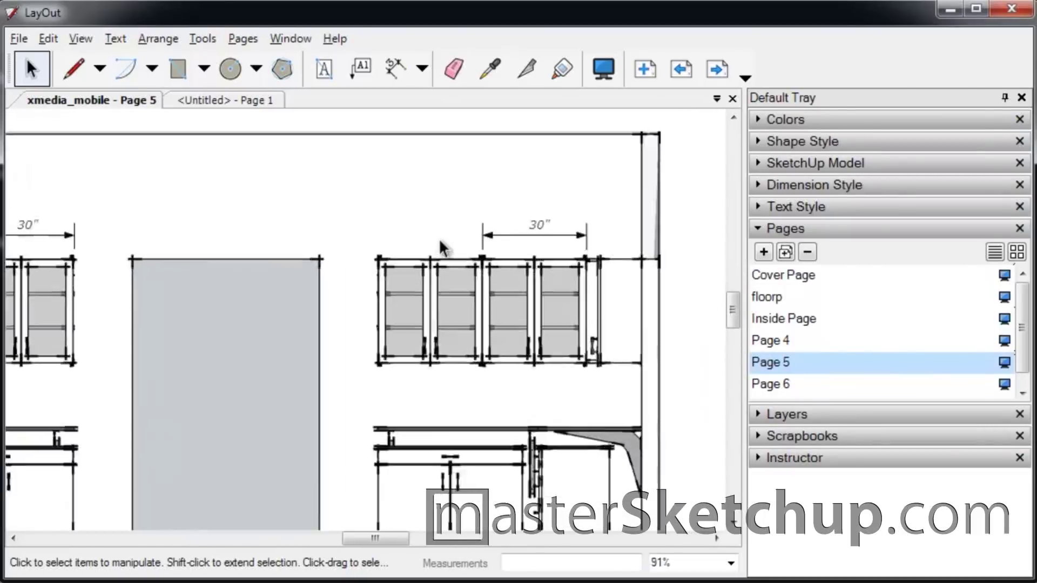
pyautogui.click(396, 68)
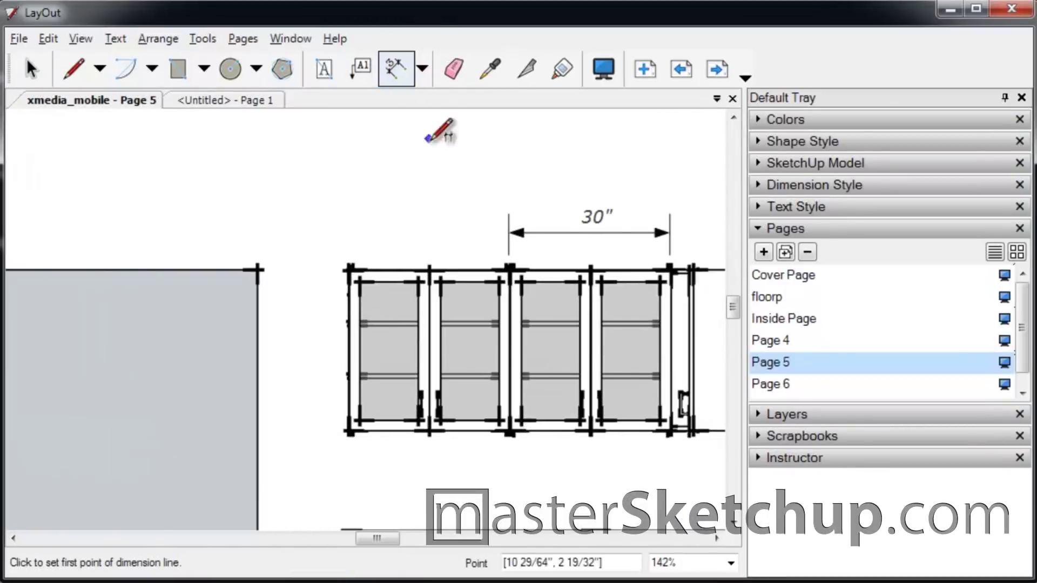
pyautogui.click(510, 270)
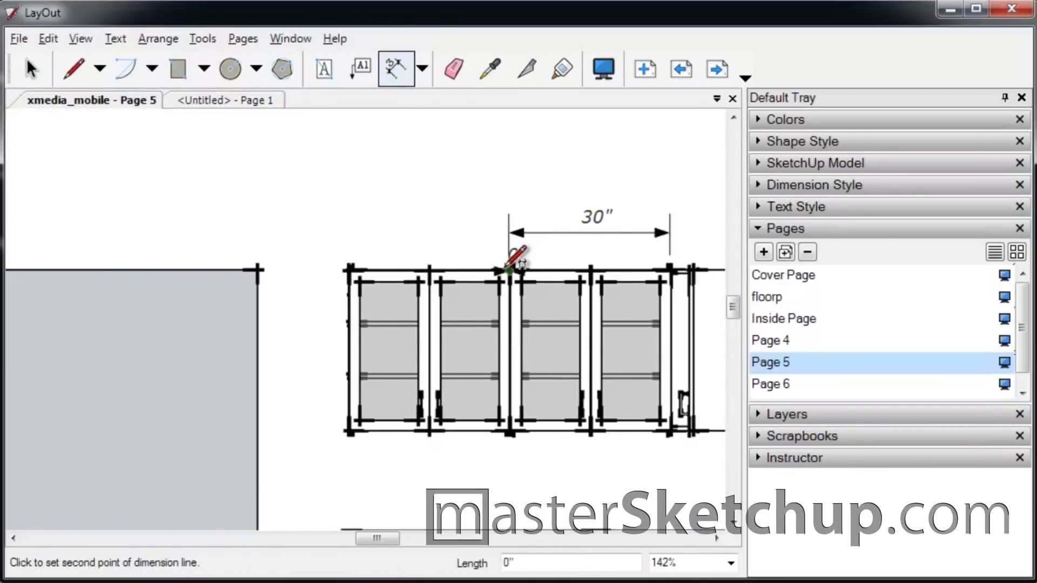
pyautogui.click(348, 270)
pyautogui.click(521, 233)
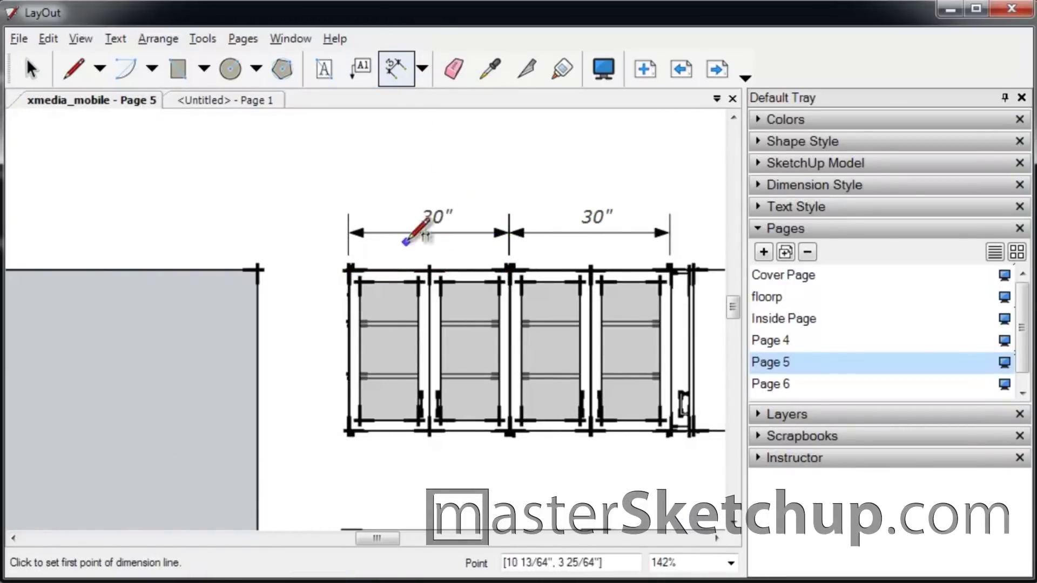
pyautogui.scroll(-2, 270, 238)
pyautogui.scroll(-4, 281, 237)
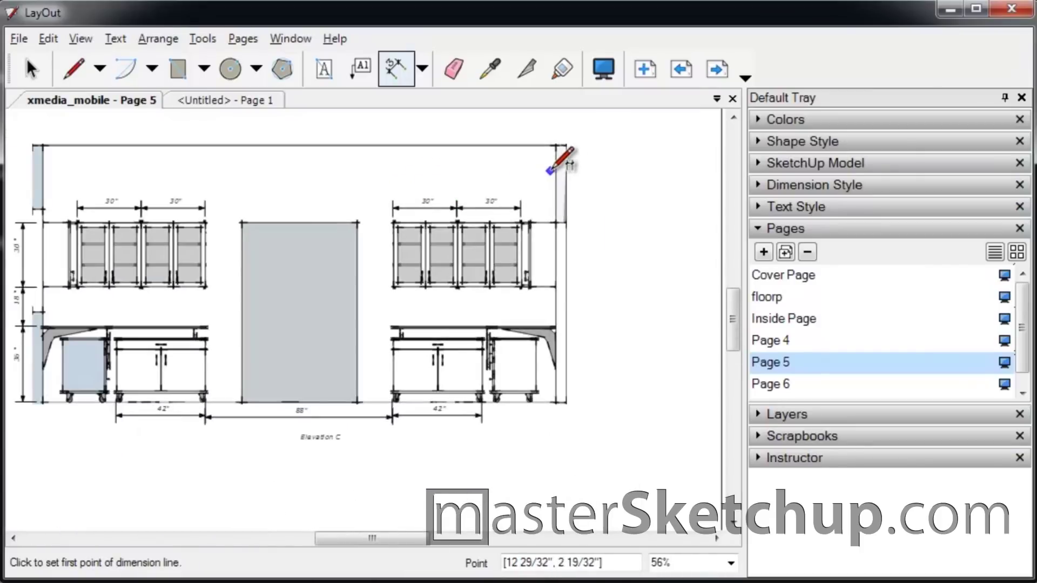
pyautogui.scroll(-1, 526, 363)
pyautogui.scroll(1, 389, 332)
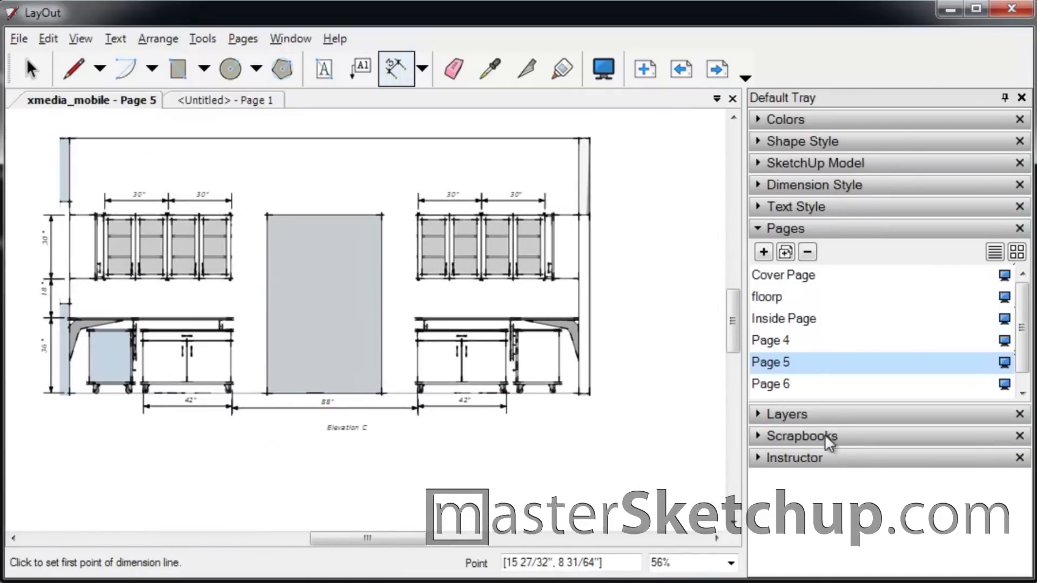
# Drag a drawing title symbol from the Scrapbooks onto the page below Elevation C.
pyautogui.click(770, 437)
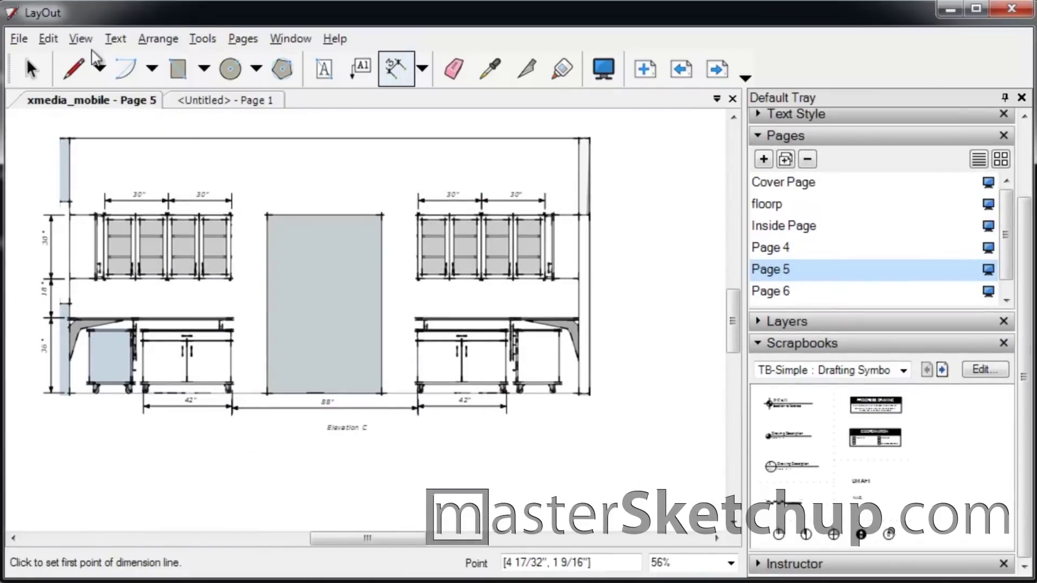
pyautogui.click(30, 70)
pyautogui.moveTo(781, 468)
pyautogui.mouseDown()
pyautogui.moveTo(727, 477)
pyautogui.moveTo(503, 465)
pyautogui.moveTo(516, 456)
pyautogui.mouseUp()
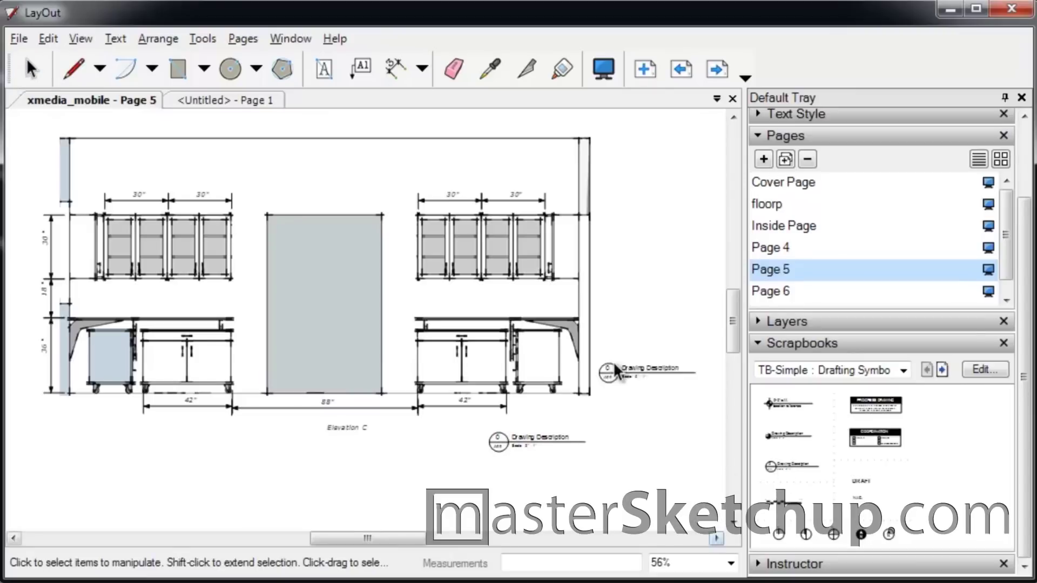
pyautogui.scroll(6, 551, 474)
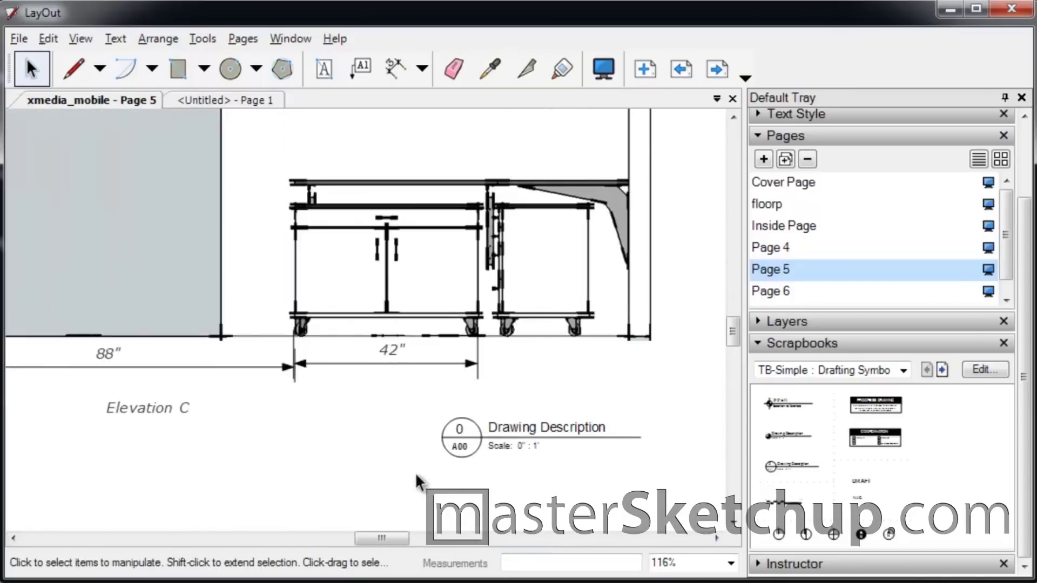
# Change the symbol's number from 0 to 1 and its description to 'Elevation 5'.
pyautogui.doubleClick(470, 396)
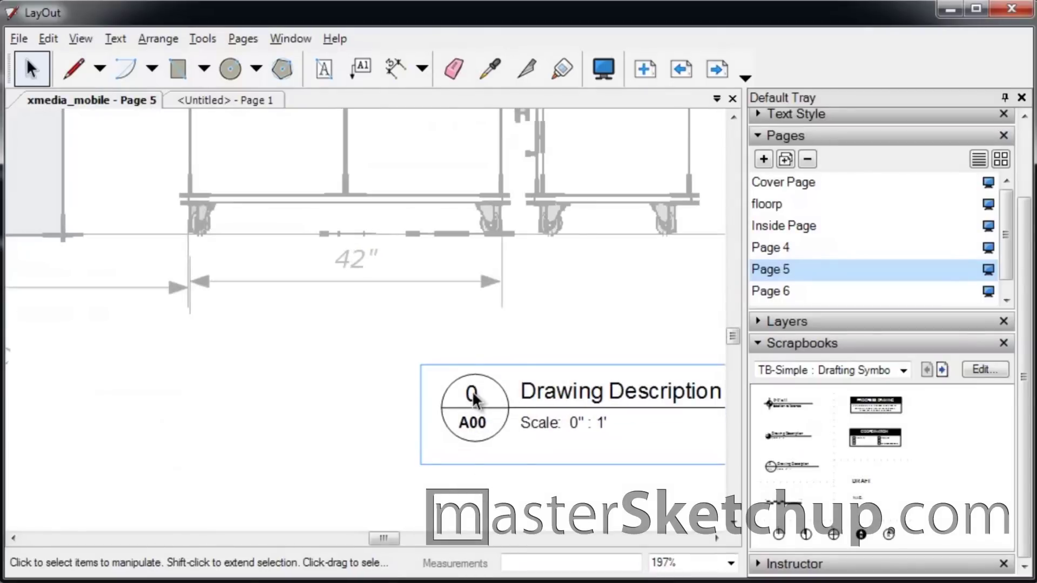
pyautogui.click(475, 394)
pyautogui.doubleClick(475, 394)
pyautogui.write('1')
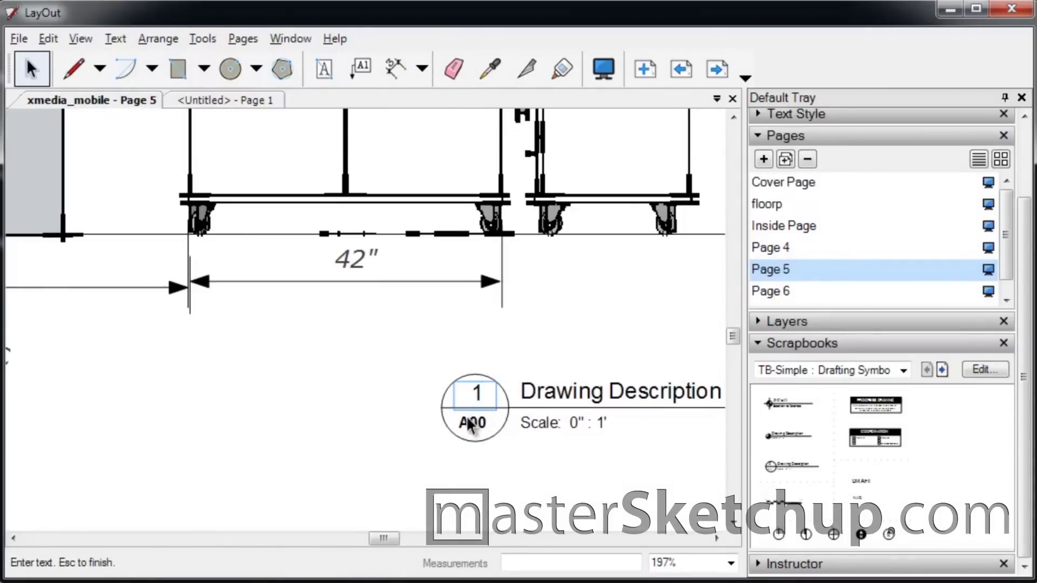
pyautogui.press('Escape')
pyautogui.click(582, 396)
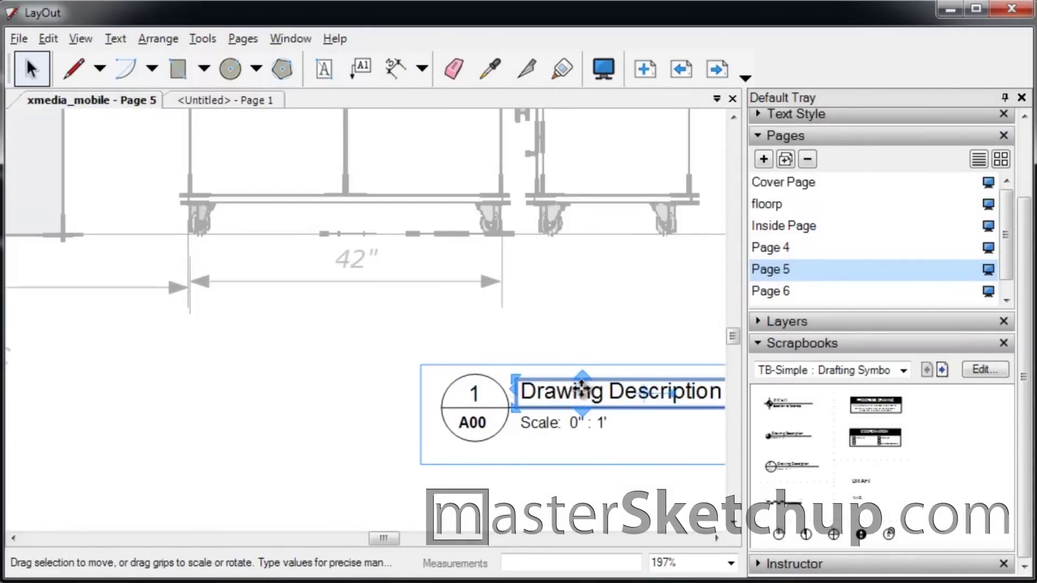
pyautogui.doubleClick(583, 393)
pyautogui.write('Elev')
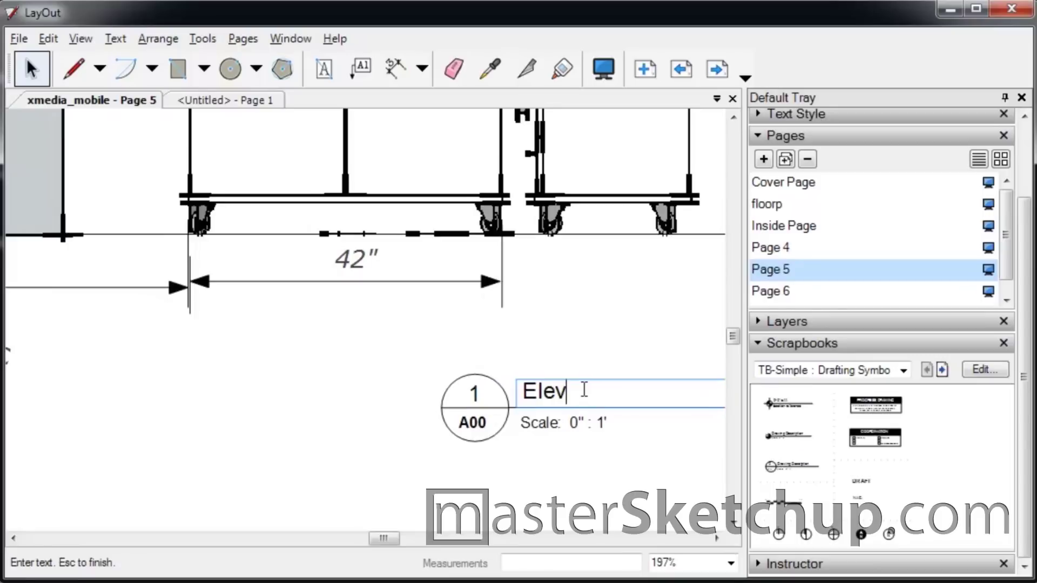
pyautogui.write('ation 5')
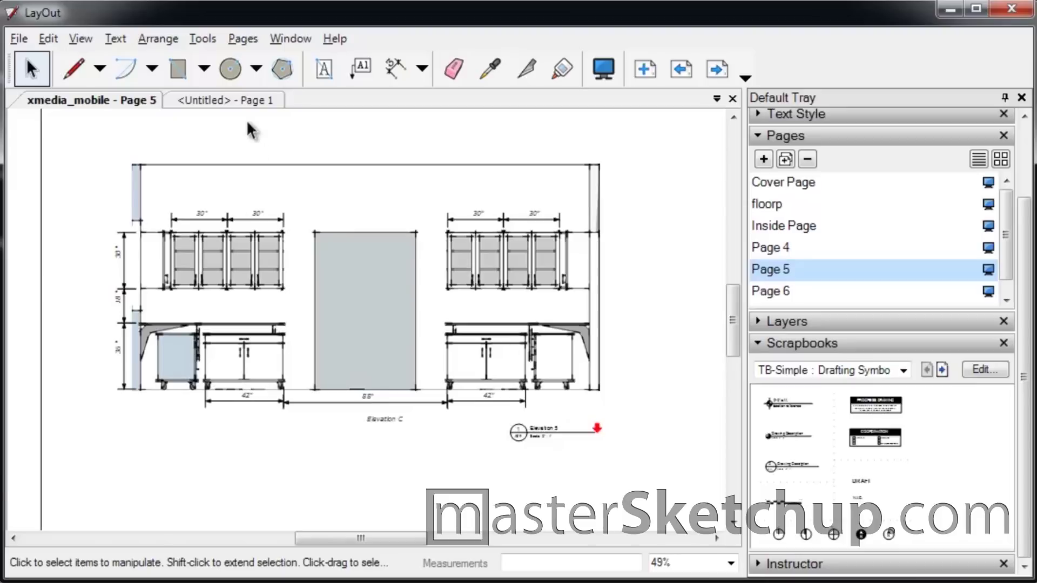
# Create a new document from the Default Templates > Plain Paper > A3 Landscape template.
pyautogui.click(19, 38)
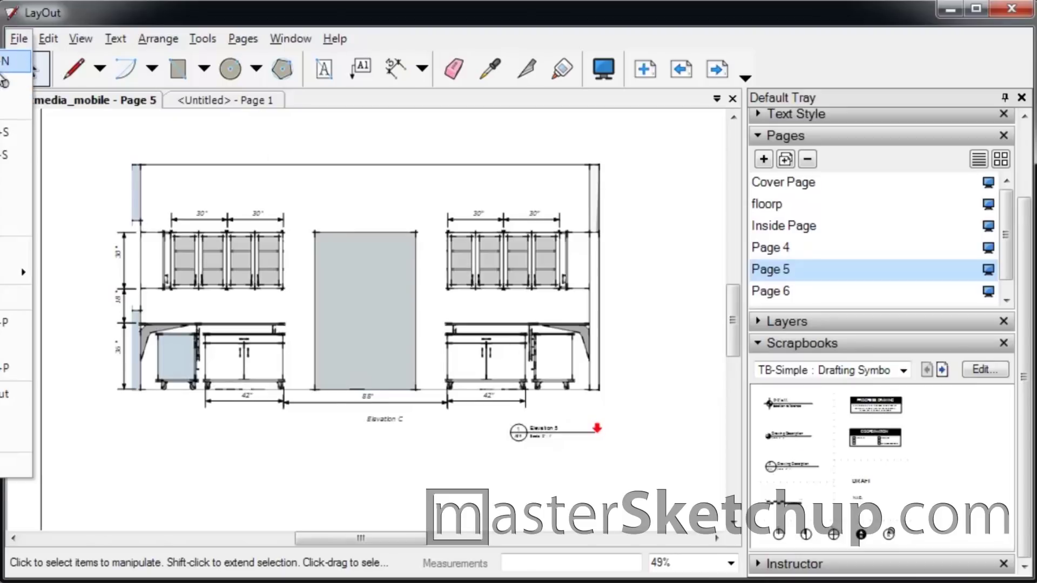
pyautogui.click(32, 52)
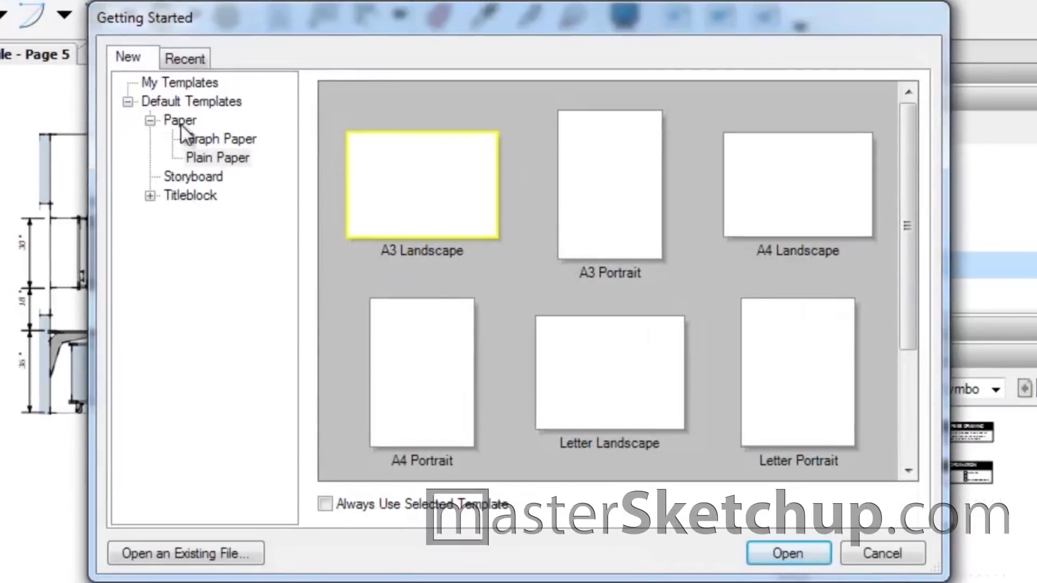
pyautogui.click(208, 113)
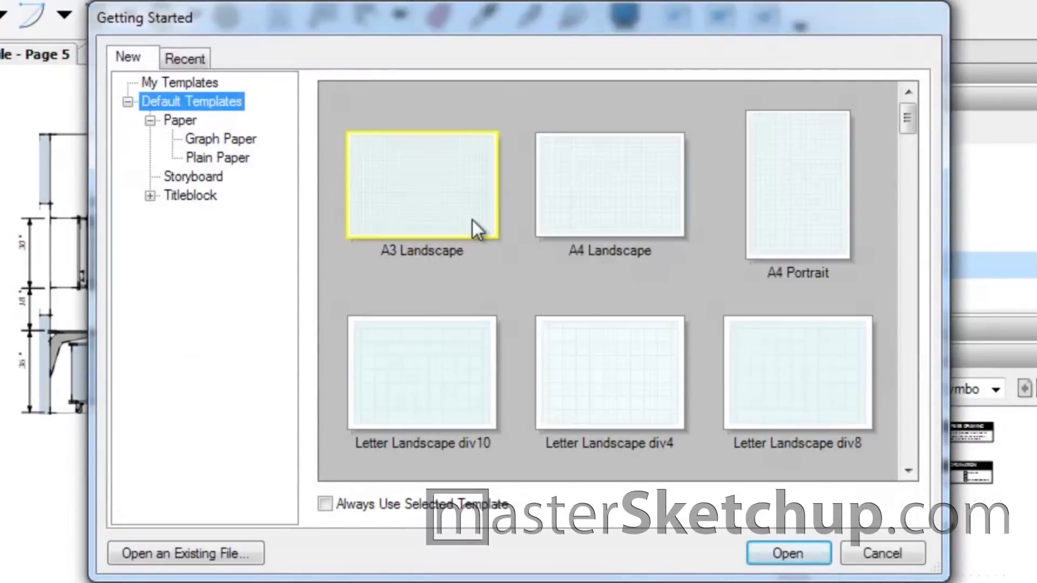
pyautogui.moveTo(908, 119)
pyautogui.mouseDown()
pyautogui.moveTo(894, 241)
pyautogui.moveTo(894, 231)
pyautogui.moveTo(899, 406)
pyautogui.moveTo(923, 163)
pyautogui.moveTo(898, 102)
pyautogui.mouseUp()
pyautogui.click(221, 138)
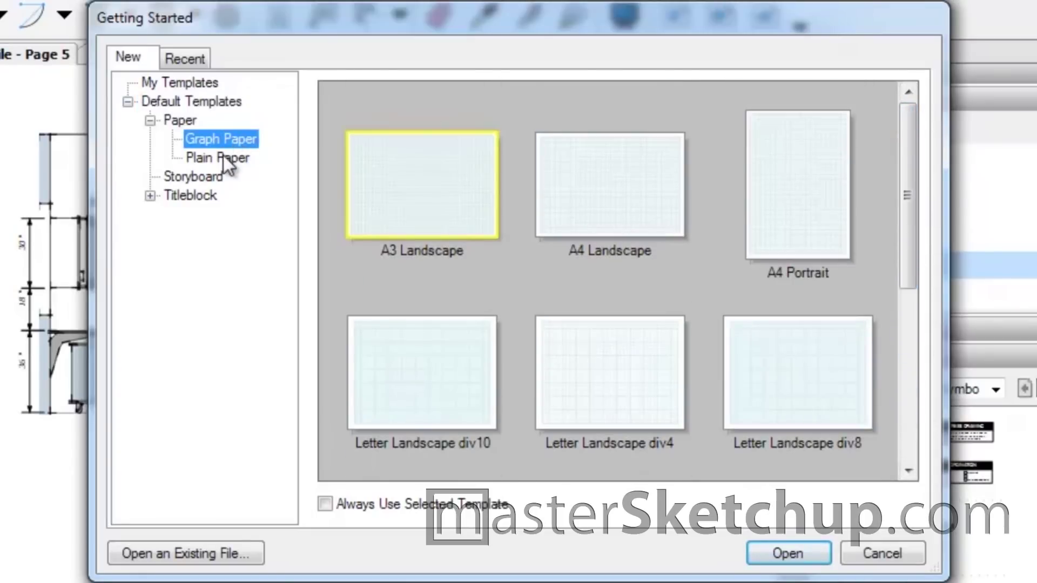
pyautogui.click(230, 157)
pyautogui.click(765, 560)
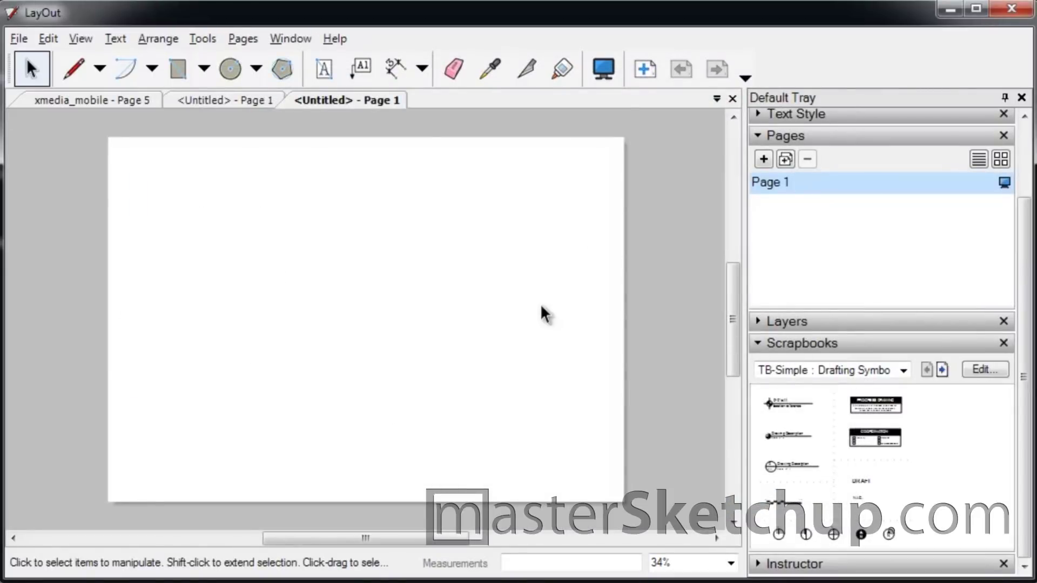
pyautogui.click(19, 39)
pyautogui.press('Escape')
pyautogui.hotkey('ctrl', 'i')
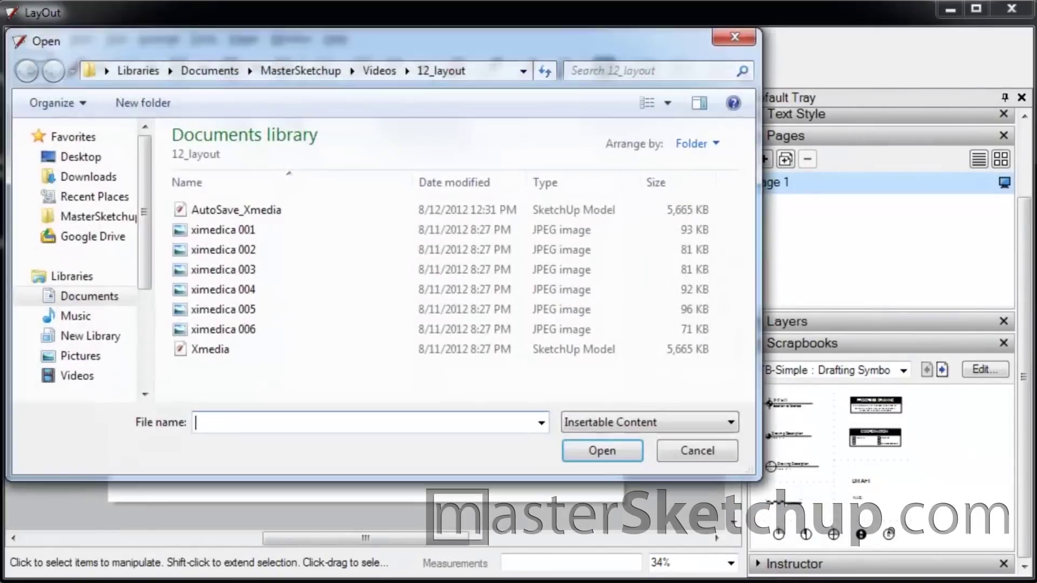
pyautogui.click(230, 351)
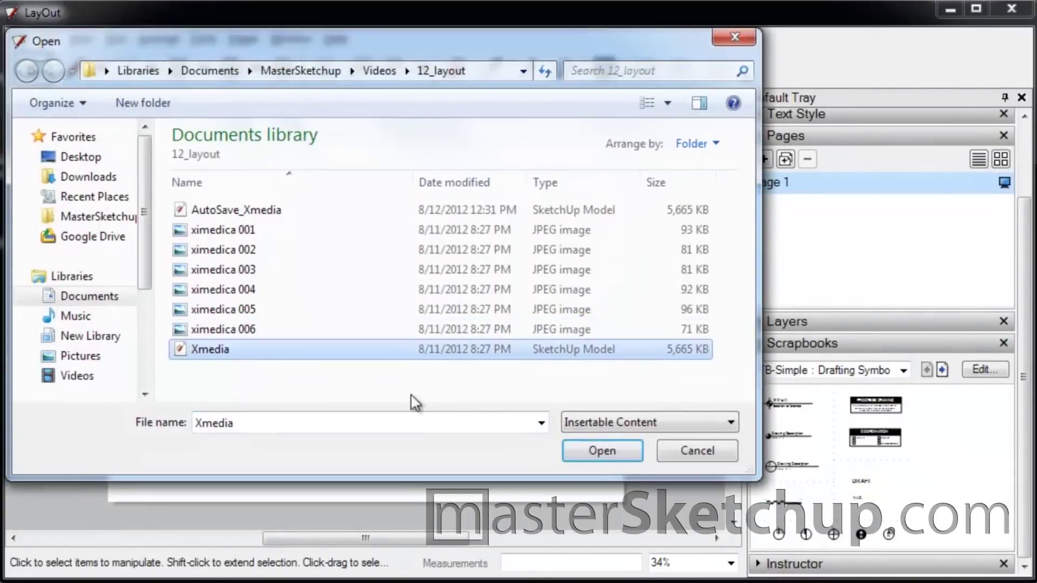
pyautogui.click(605, 450)
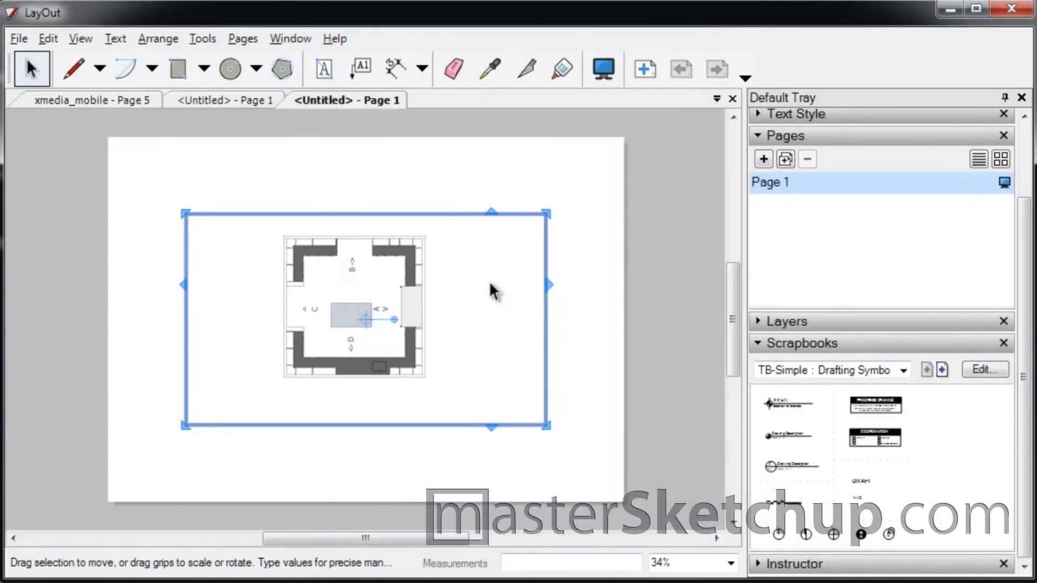
pyautogui.click(589, 287)
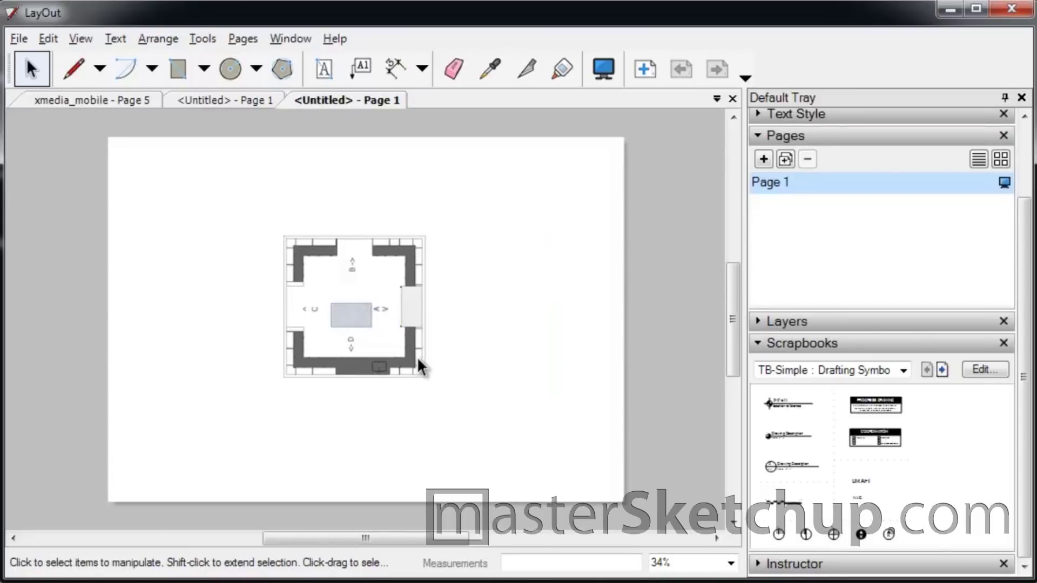
pyautogui.scroll(2, 418, 358)
pyautogui.scroll(2, 206, 254)
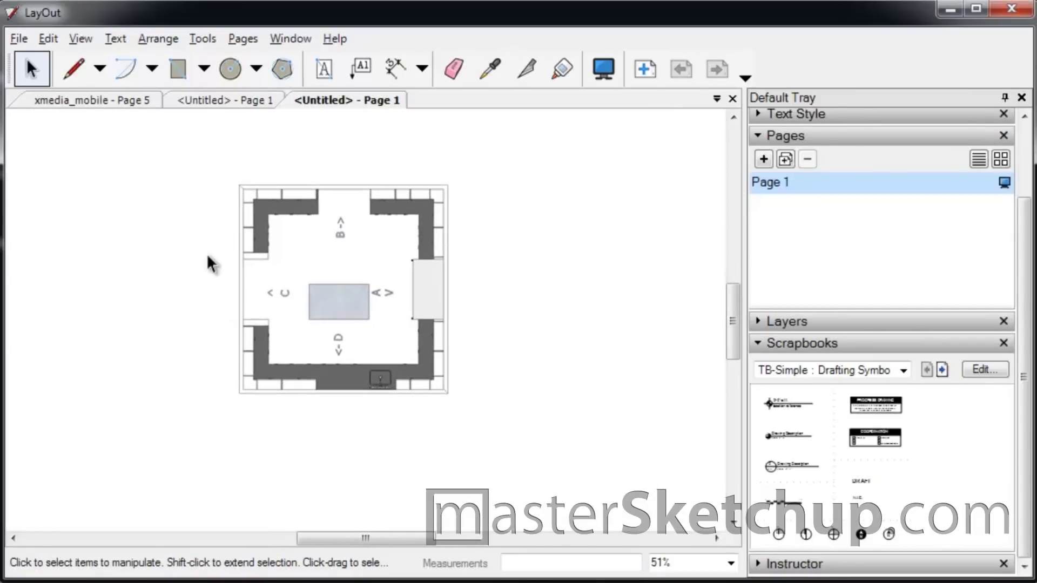
pyautogui.scroll(-2, 327, 372)
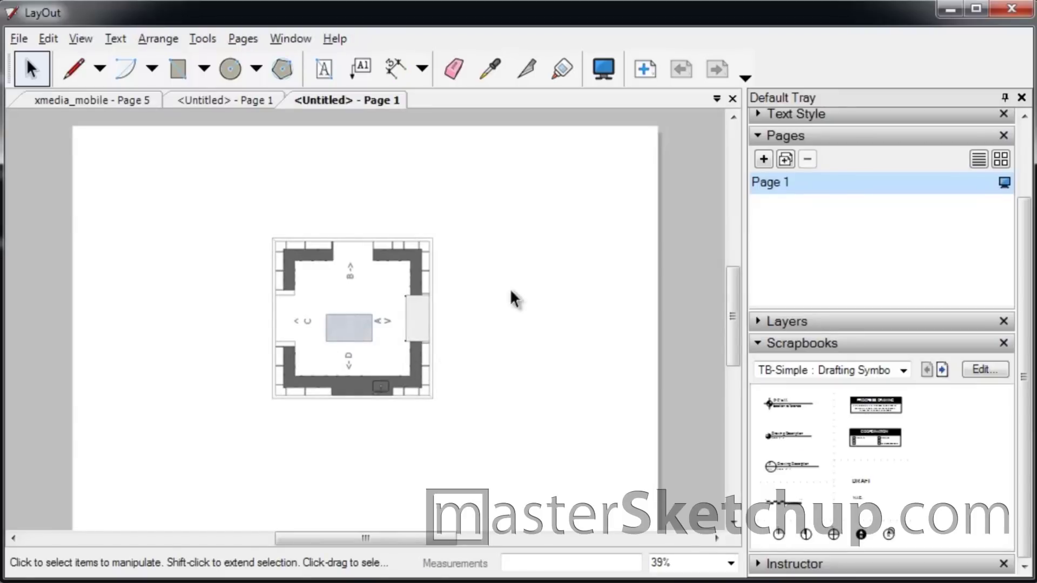
# Orbit the viewport's model from the top-down plan to a perspective interior of the kitchen cabinets.
pyautogui.doubleClick(430, 300)
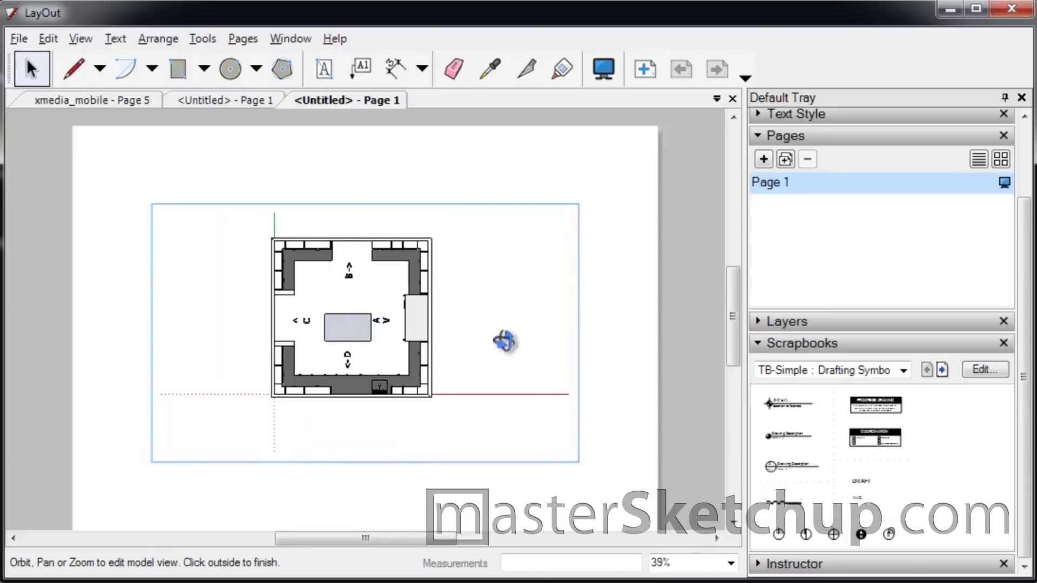
pyautogui.press('Escape')
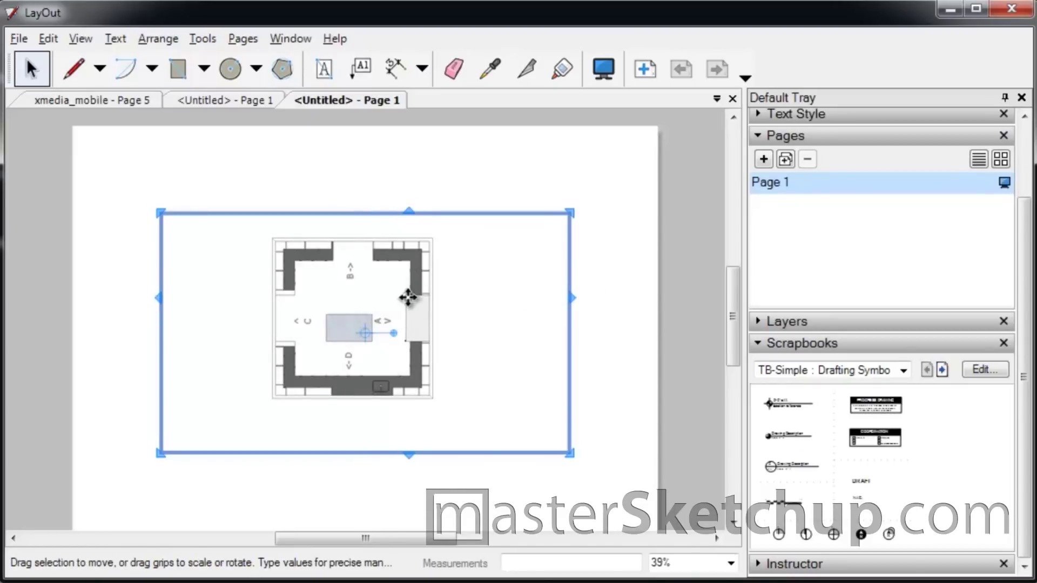
pyautogui.doubleClick(407, 301)
pyautogui.moveTo(438, 316); pyautogui.dragTo(396, 271)
pyautogui.scroll(3, 364, 345)
pyautogui.scroll(1, 515, 469)
pyautogui.scroll(2, 515, 469)
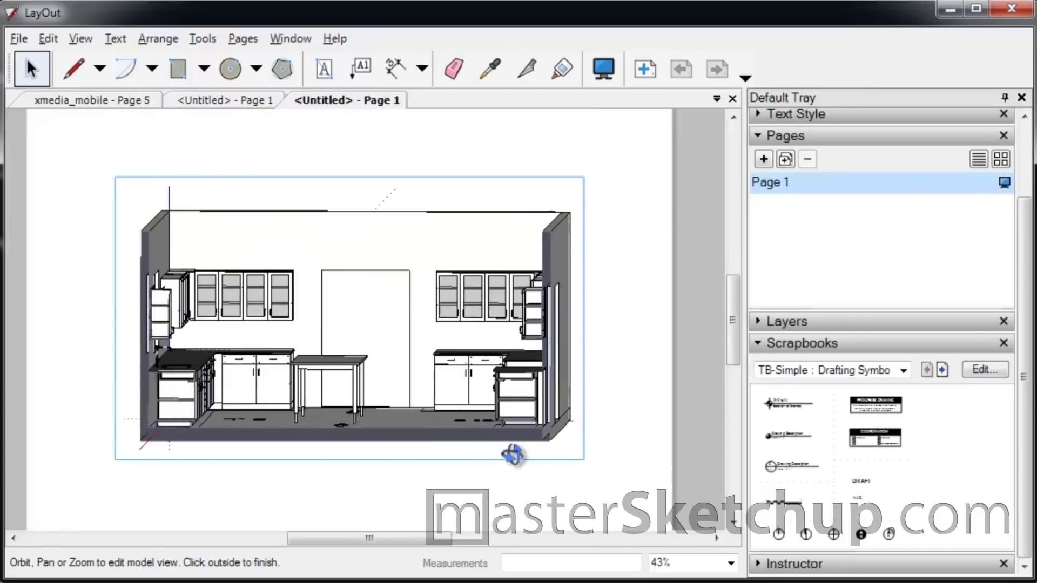
pyautogui.moveTo(398, 394); pyautogui.dragTo(591, 373)
pyautogui.click(592, 373)
pyautogui.scroll(-2, 396, 338)
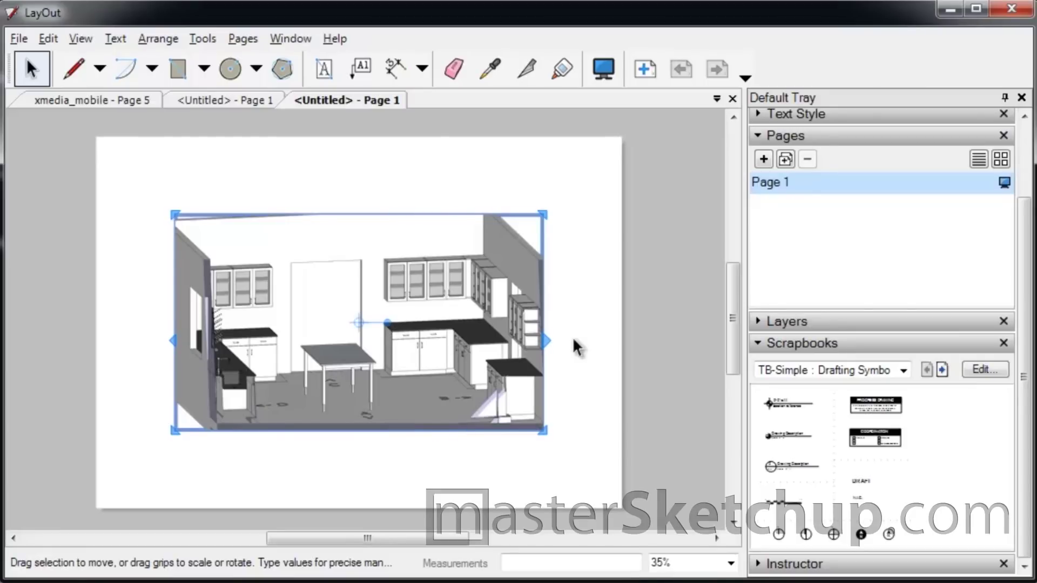
# Set the Page 1 viewport's scene to Elevation A.
pyautogui.rightClick(335, 341)
pyautogui.press('Escape')
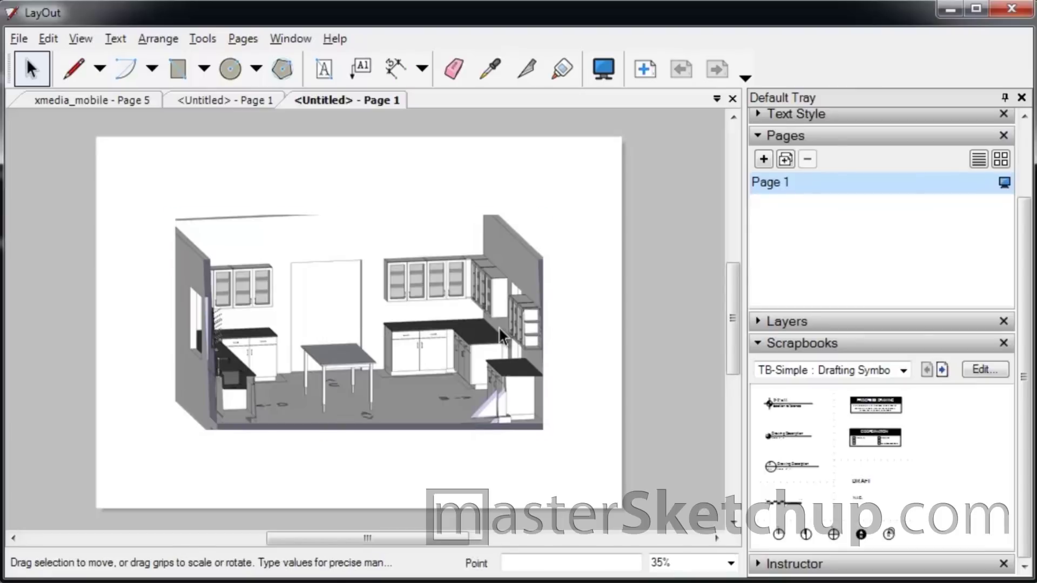
pyautogui.click(499, 330)
pyautogui.rightClick(418, 297)
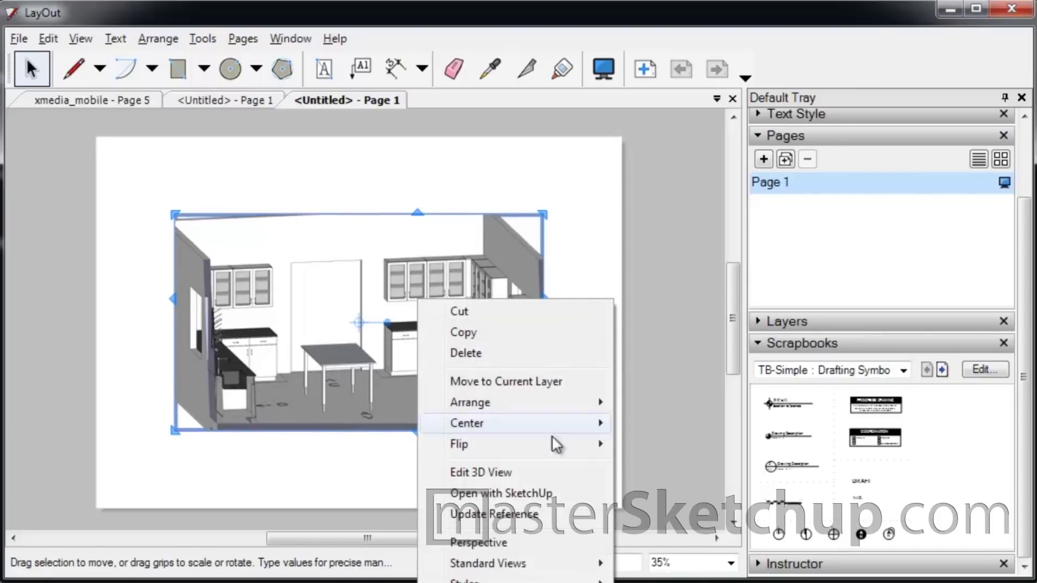
pyautogui.moveTo(486, 582)
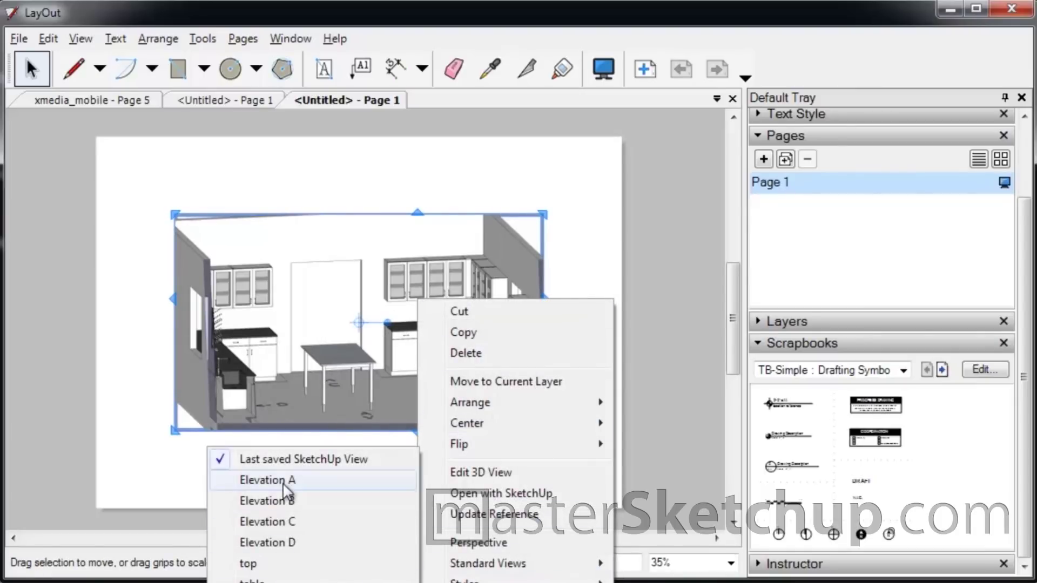
pyautogui.click(268, 480)
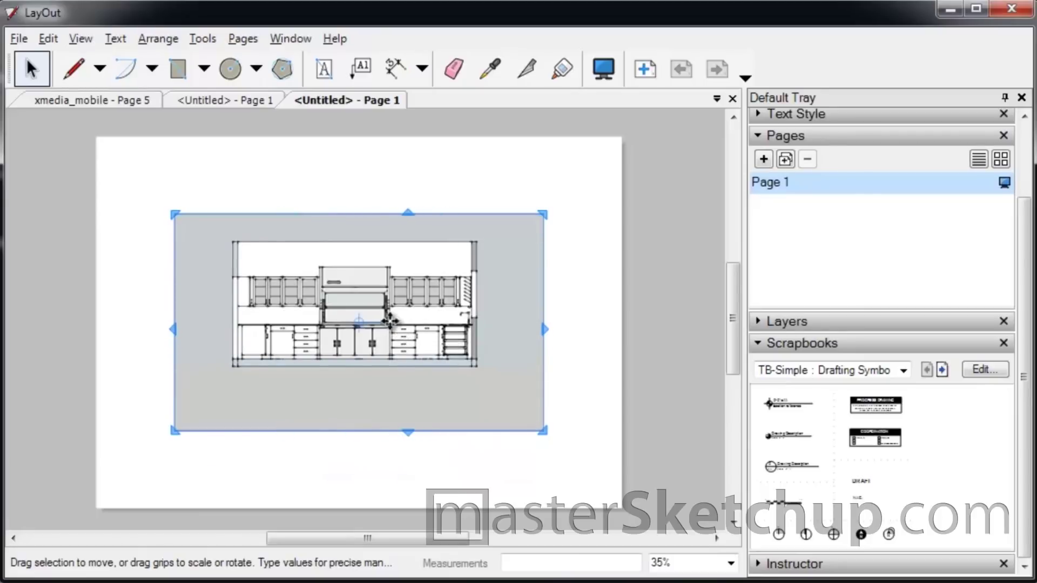
pyautogui.click(593, 262)
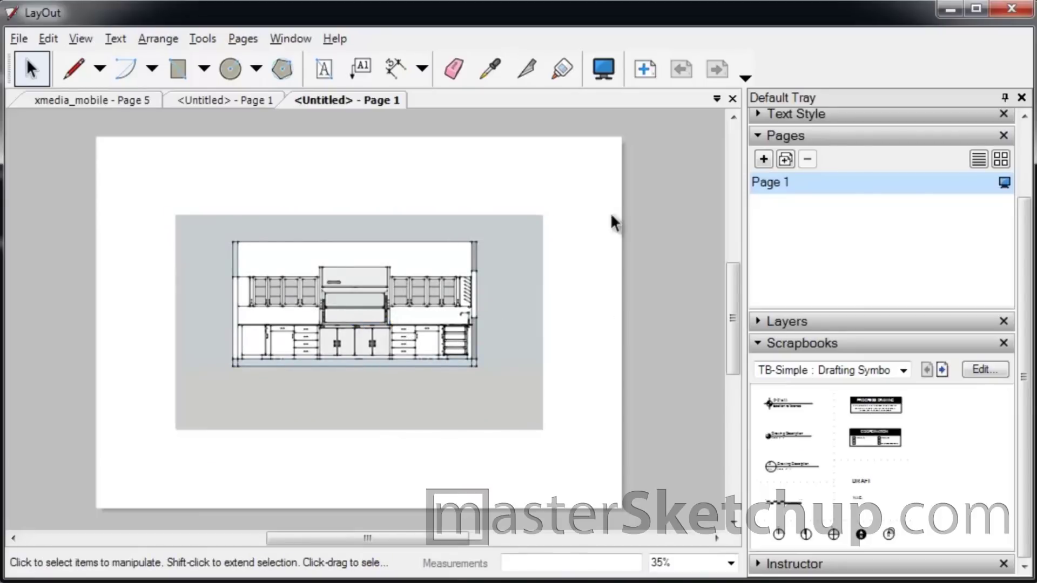
# Add Page 2 and set its viewport's scene to Elevation B.
pyautogui.click(764, 160)
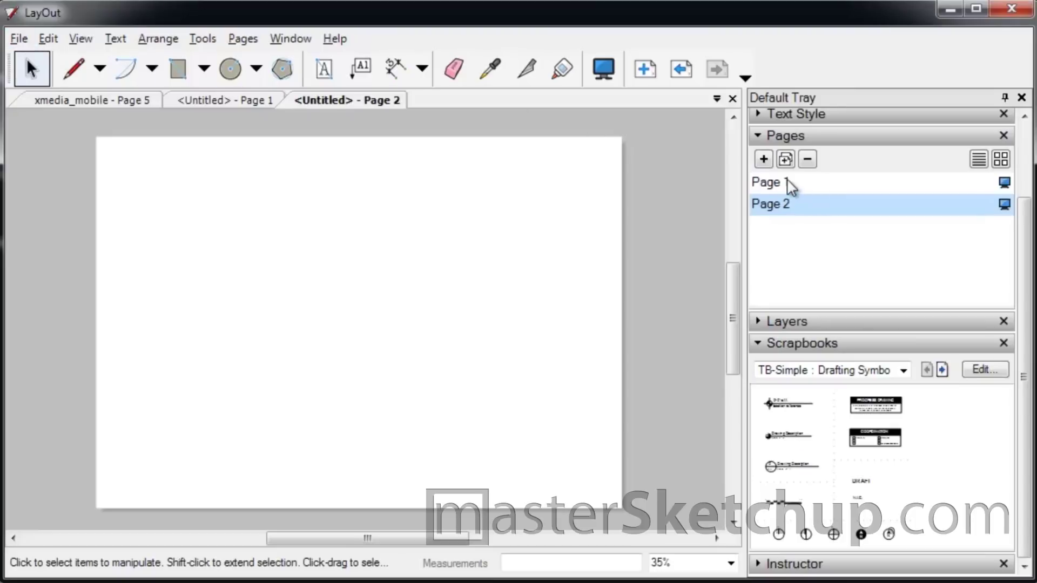
pyautogui.click(752, 181)
pyautogui.click(448, 283)
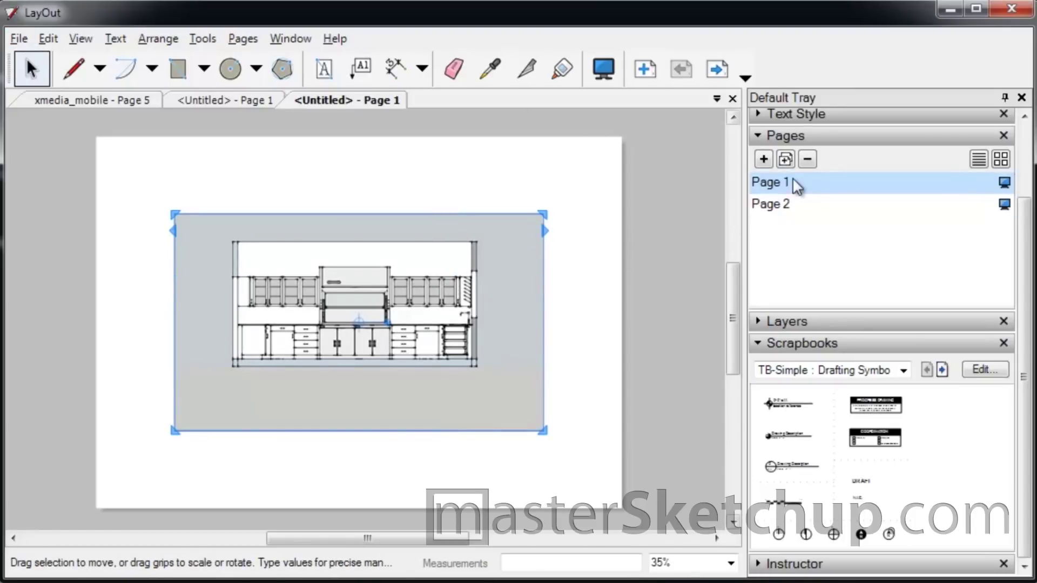
pyautogui.click(778, 205)
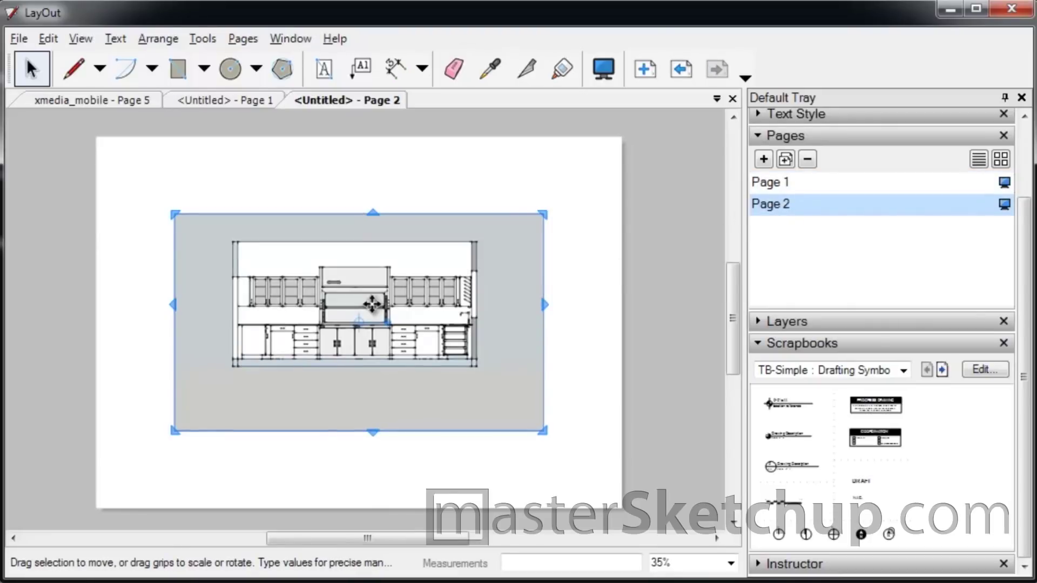
pyautogui.rightClick(372, 304)
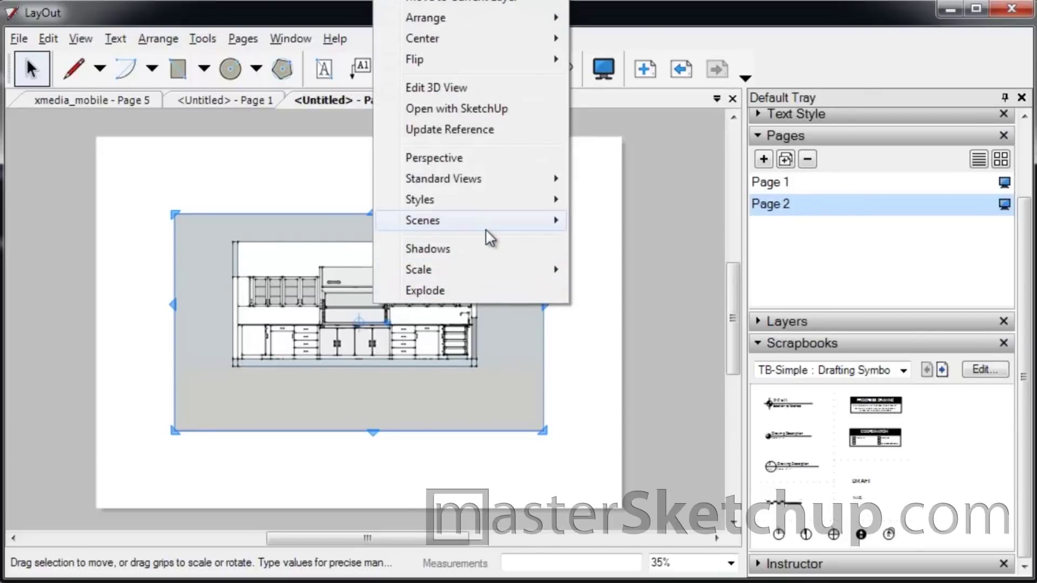
pyautogui.moveTo(504, 230)
pyautogui.click(320, 262)
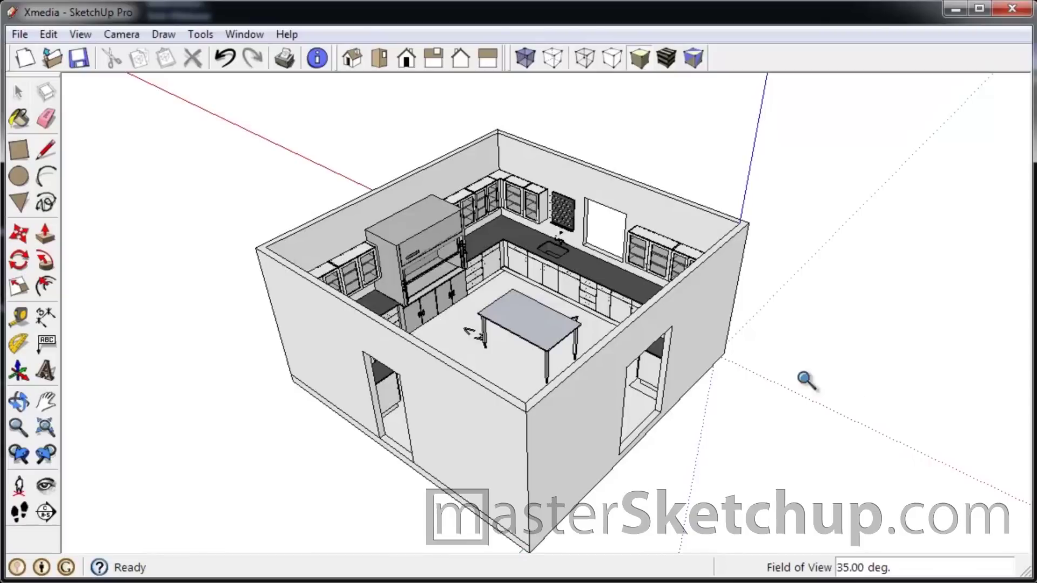
# Add a scene from the current kitchen view in the Scenes panel, named 'modeling scenes'.
pyautogui.click(18, 93)
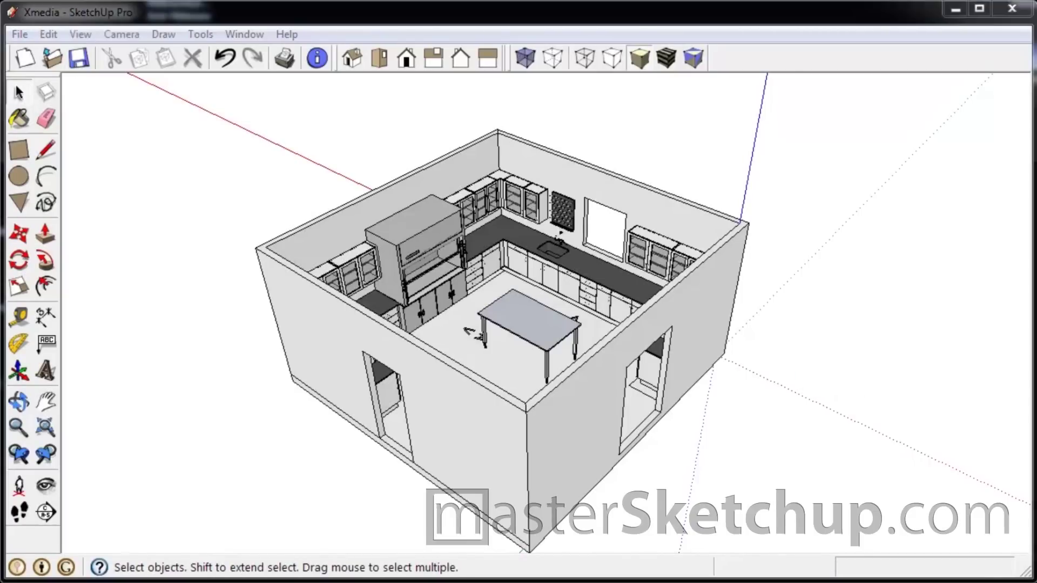
pyautogui.moveTo(1036, 140); pyautogui.dragTo(860, 140)
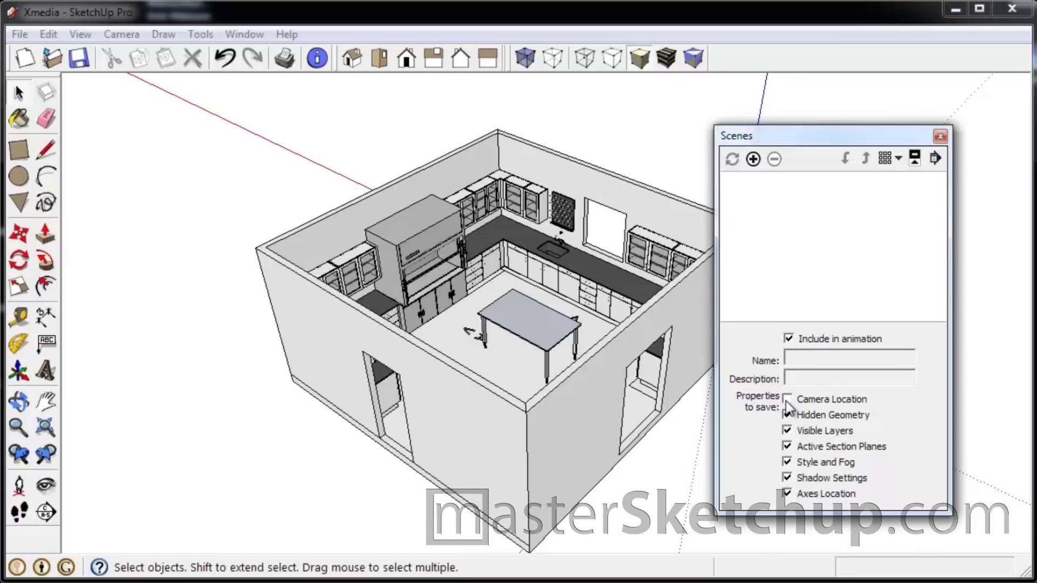
pyautogui.click(753, 159)
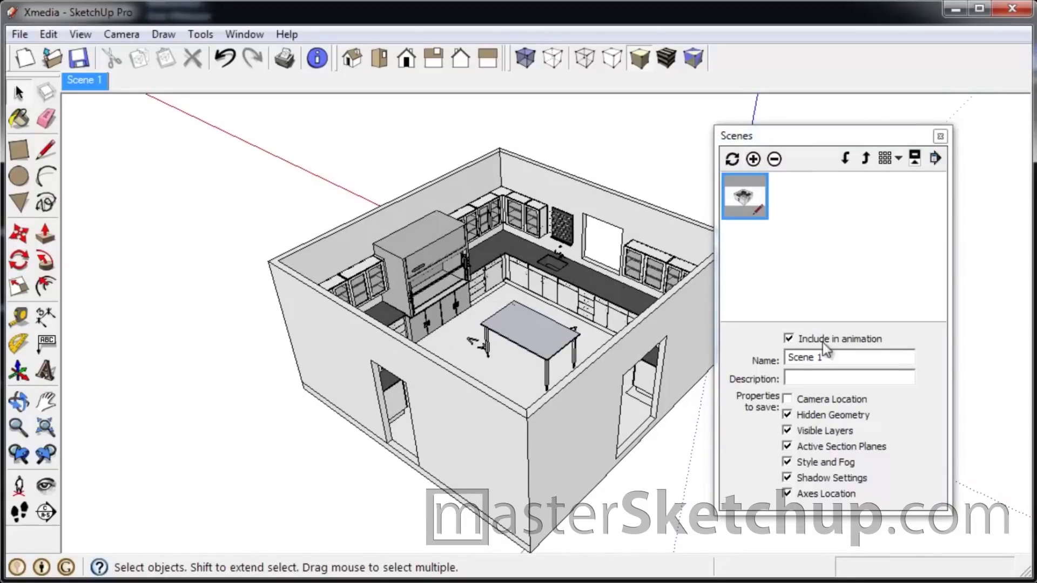
pyautogui.moveTo(825, 357); pyautogui.dragTo(717, 359)
pyautogui.write('modeling s')
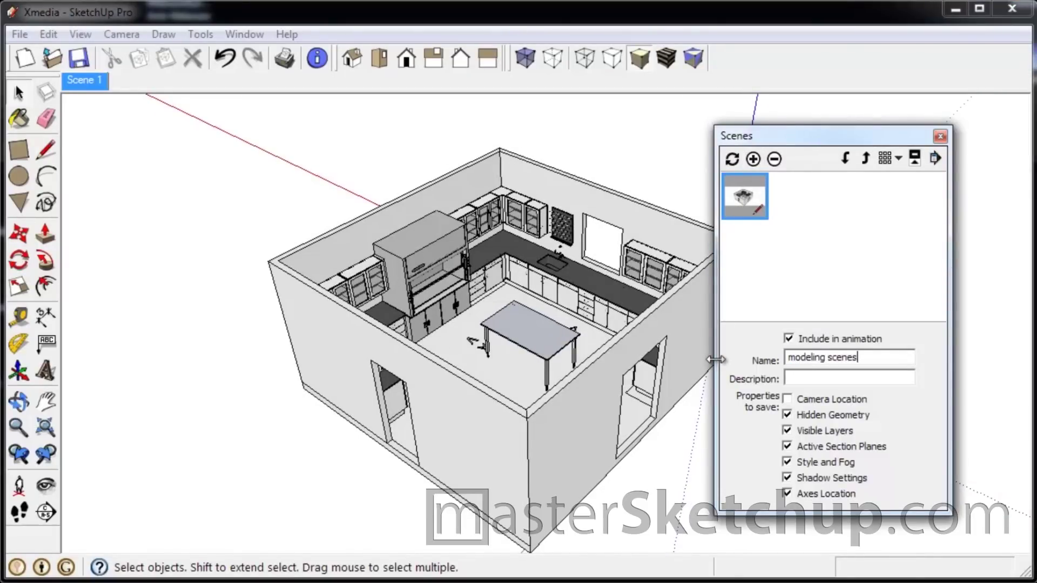
pyautogui.press('Return')
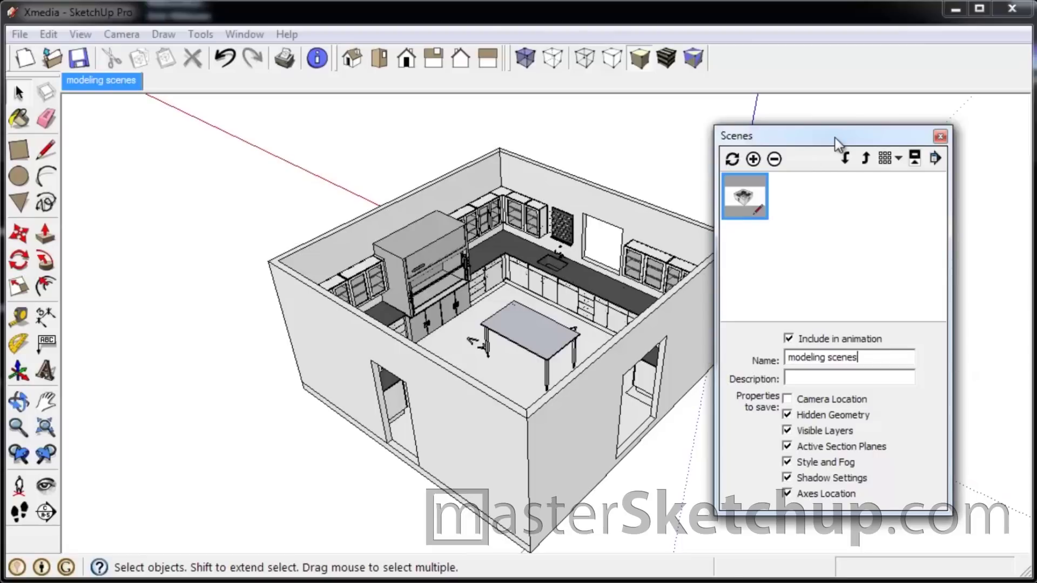
pyautogui.moveTo(835, 138); pyautogui.dragTo(1036, 183)
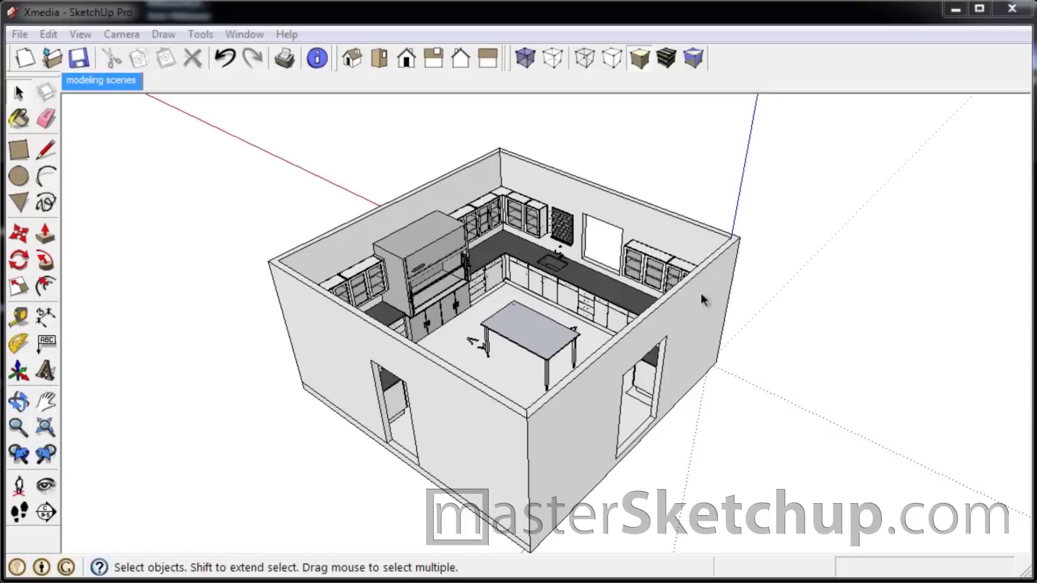
# Orbit and zoom around the kitchen to a lower, side-on perspective of the room.
pyautogui.moveTo(566, 272); pyautogui.dragTo(497, 281, button='middle')
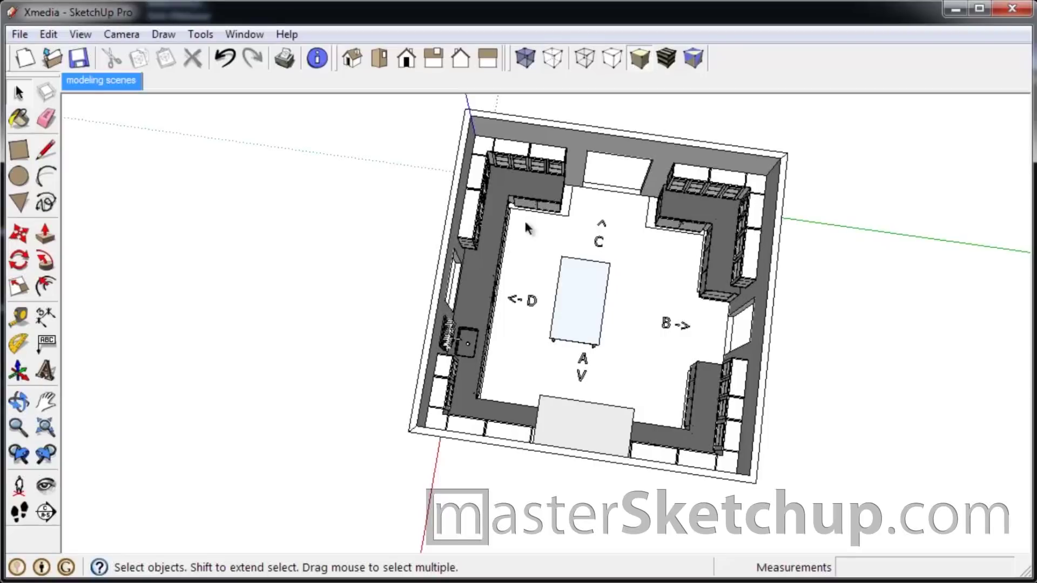
pyautogui.moveTo(755, 352); pyautogui.dragTo(545, 325, button='middle')
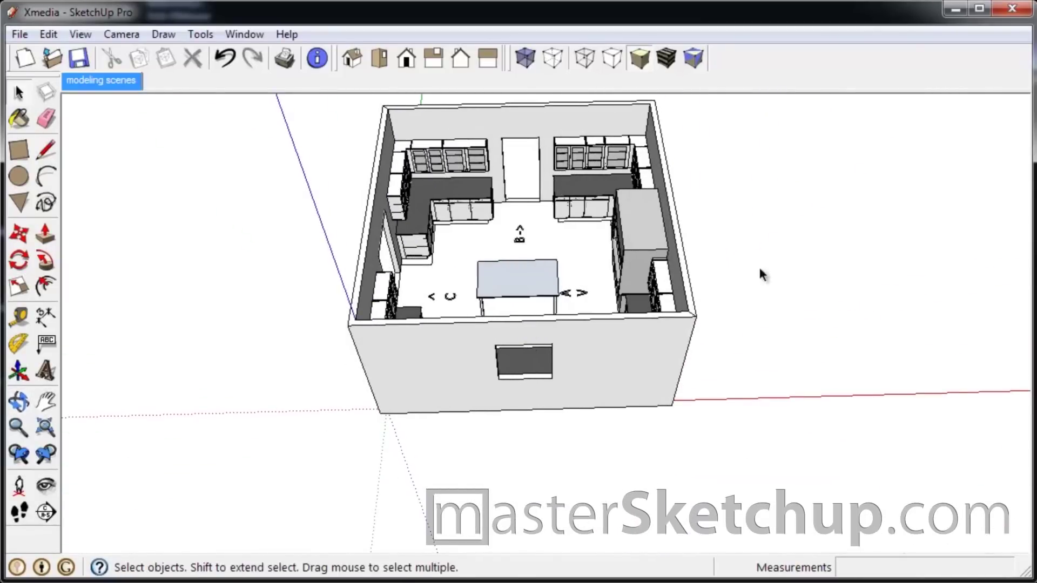
pyautogui.moveTo(762, 275); pyautogui.dragTo(491, 310, button='middle')
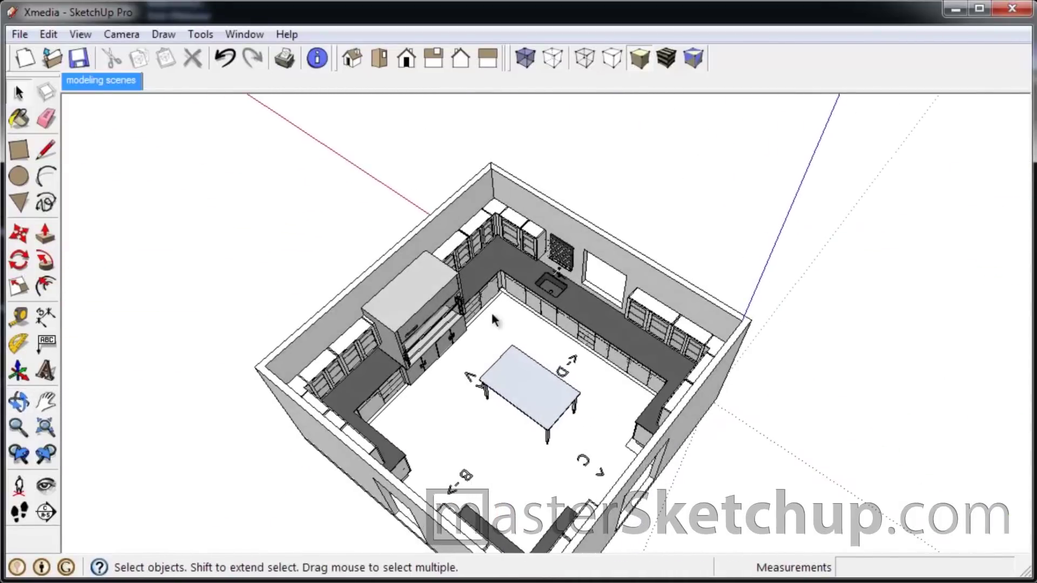
pyautogui.scroll(-3, 490, 310)
pyautogui.scroll(5, 486, 360)
pyautogui.scroll(3, 506, 150)
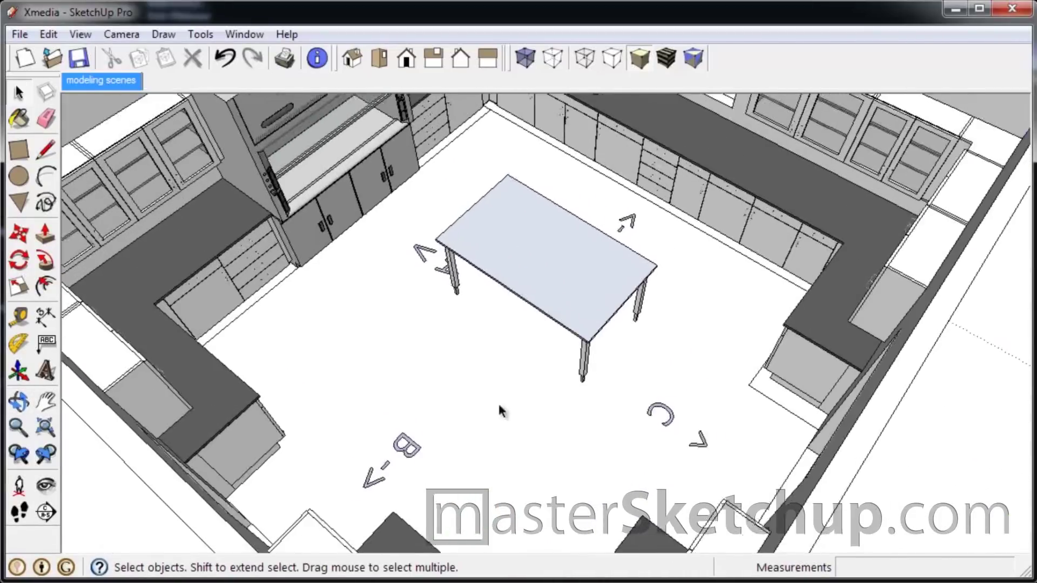
pyautogui.scroll(-3, 503, 410)
pyautogui.scroll(4, 501, 215)
pyautogui.scroll(-4, 501, 216)
pyautogui.moveTo(533, 364); pyautogui.dragTo(877, 300, button='middle')
pyautogui.scroll(6, 575, 194)
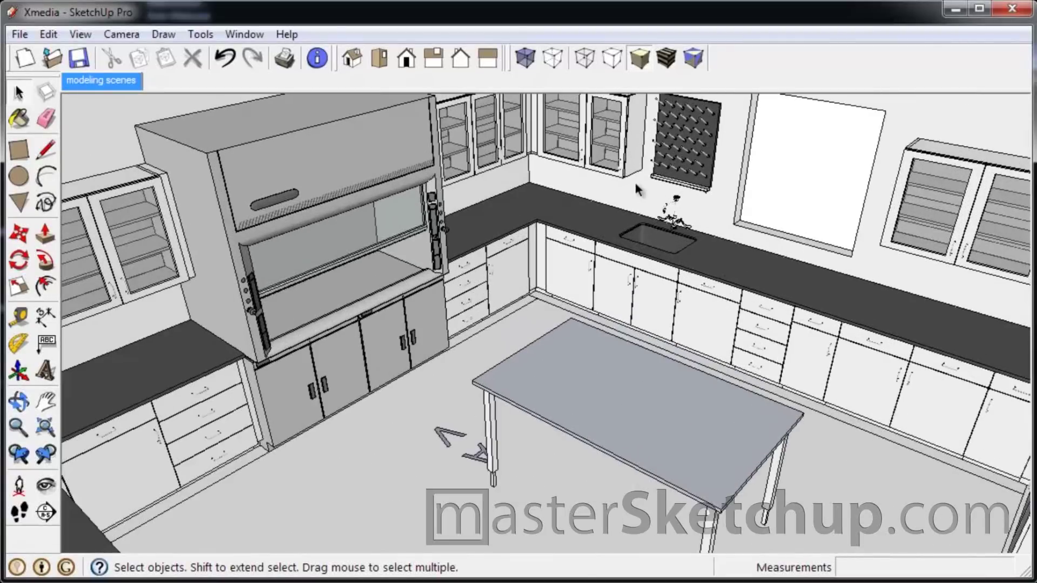
pyautogui.moveTo(535, 411); pyautogui.dragTo(500, 442, button='middle')
pyautogui.scroll(2, 565, 435)
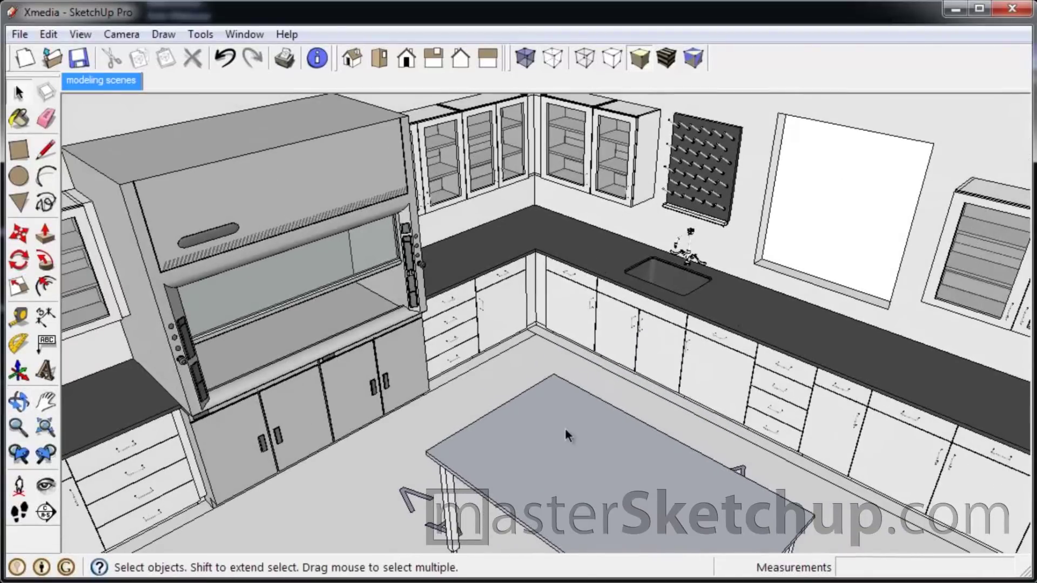
# Set the camera field of view to 60° and orbit down to an eye-level view.
pyautogui.click(123, 34)
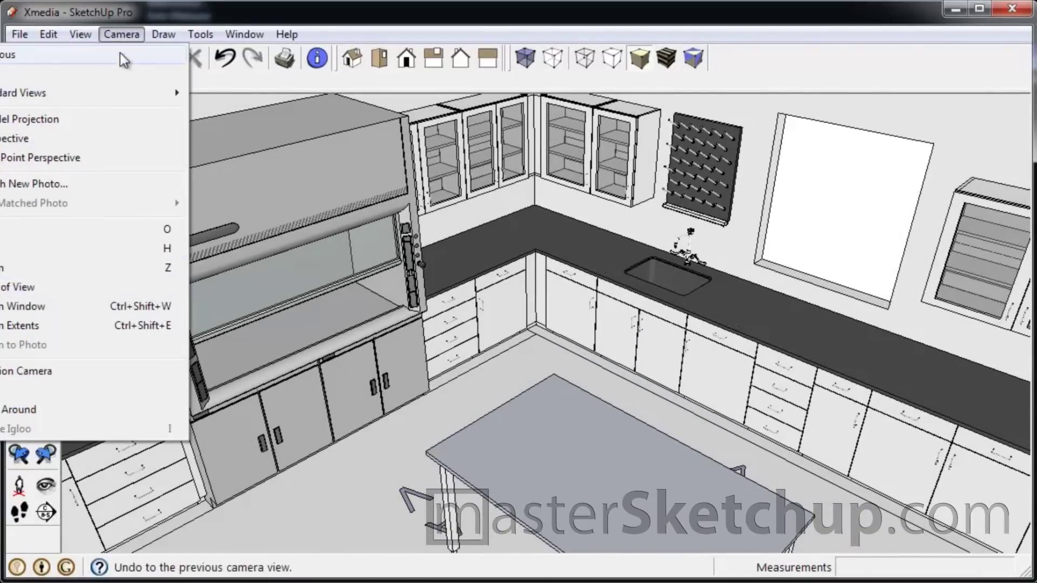
pyautogui.click(119, 288)
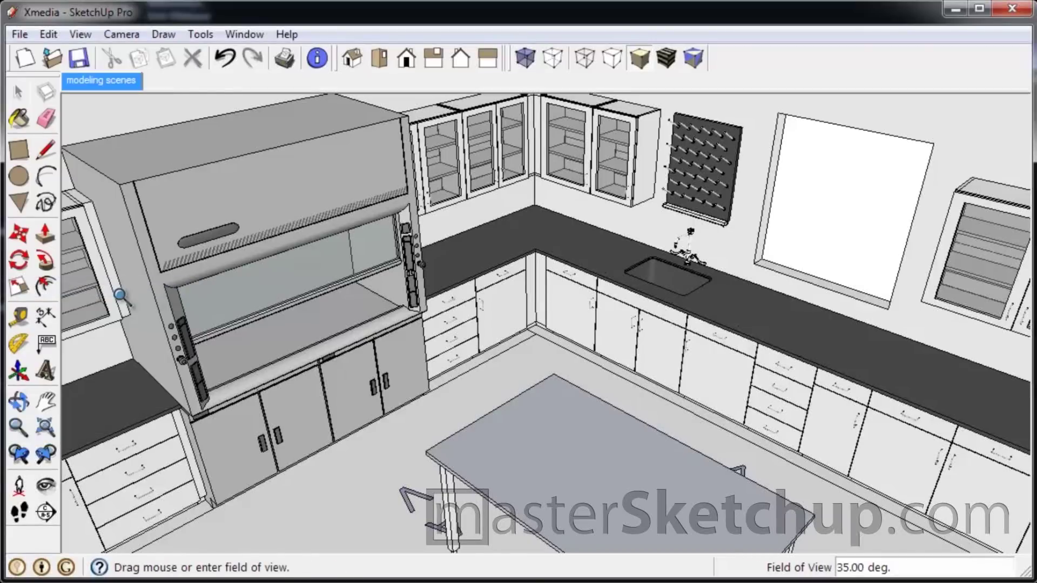
pyautogui.write('60')
pyautogui.press('Return')
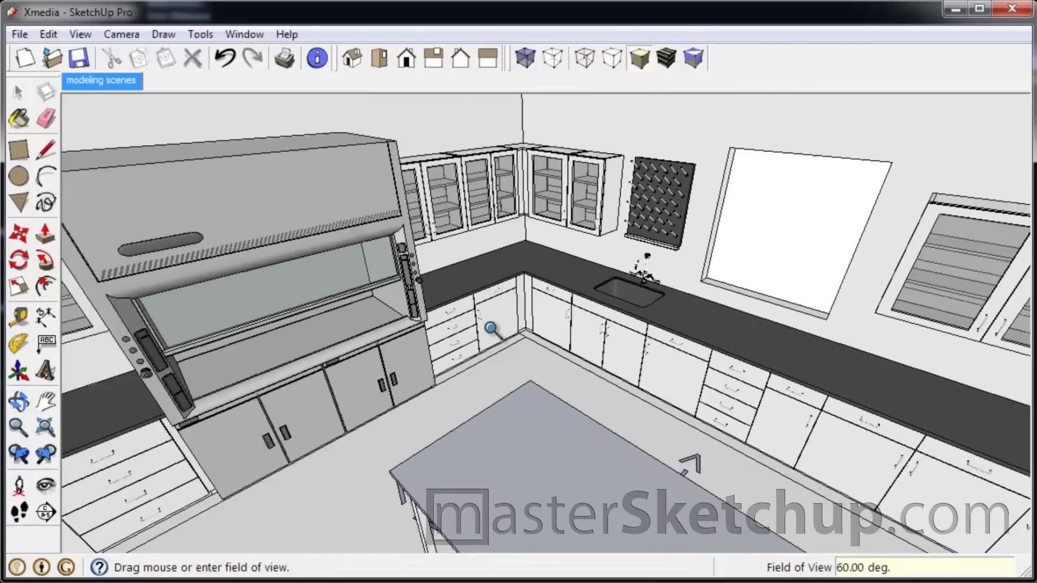
pyautogui.scroll(-6, 494, 324)
pyautogui.moveTo(532, 324); pyautogui.dragTo(529, 284, button='middle')
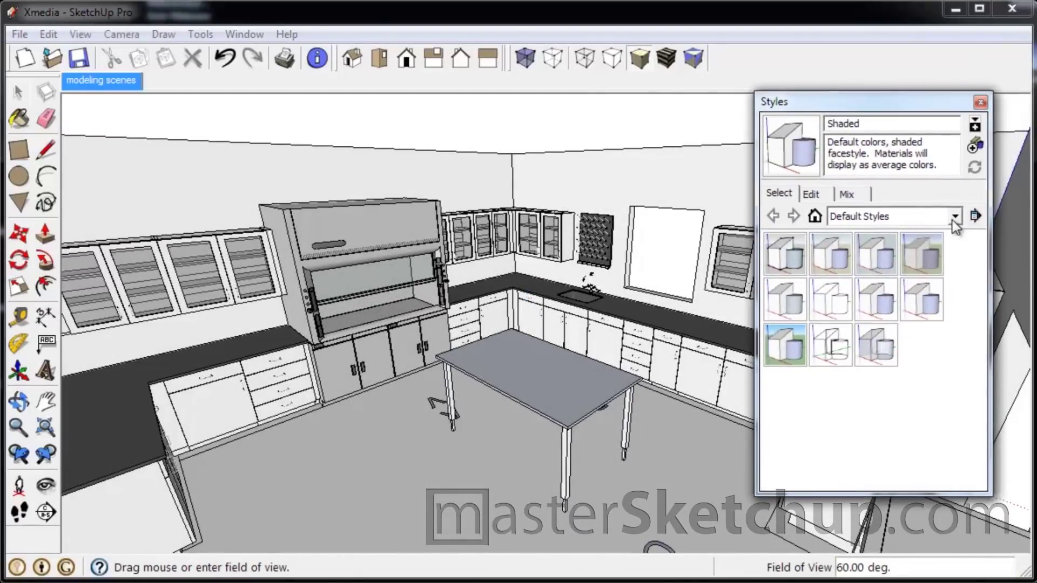
# Apply the Style Builder Competition Winners 'Pencil Edges With Whiteout Border' style.
pyautogui.click(953, 218)
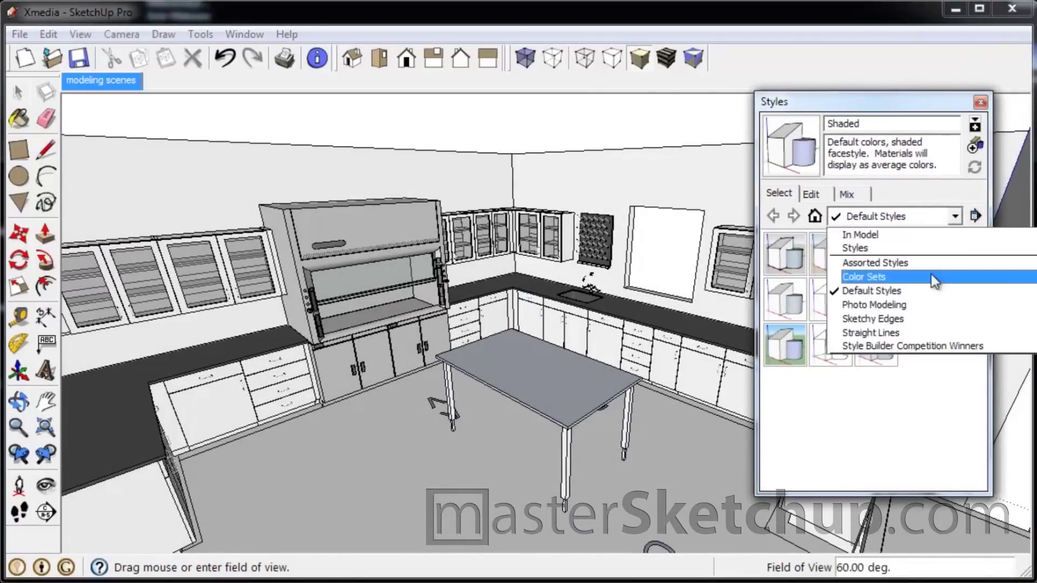
pyautogui.click(911, 345)
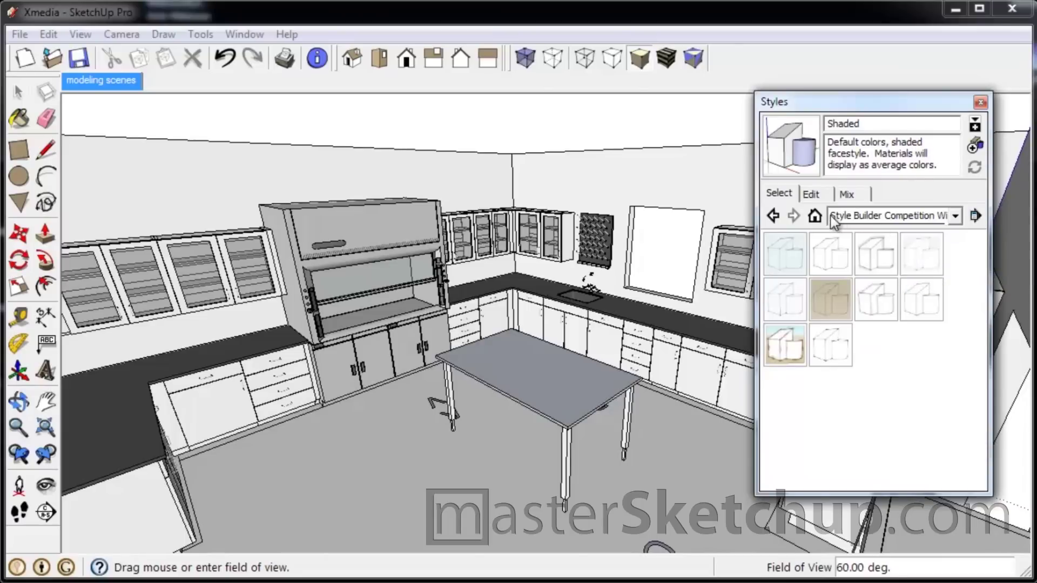
pyautogui.click(915, 257)
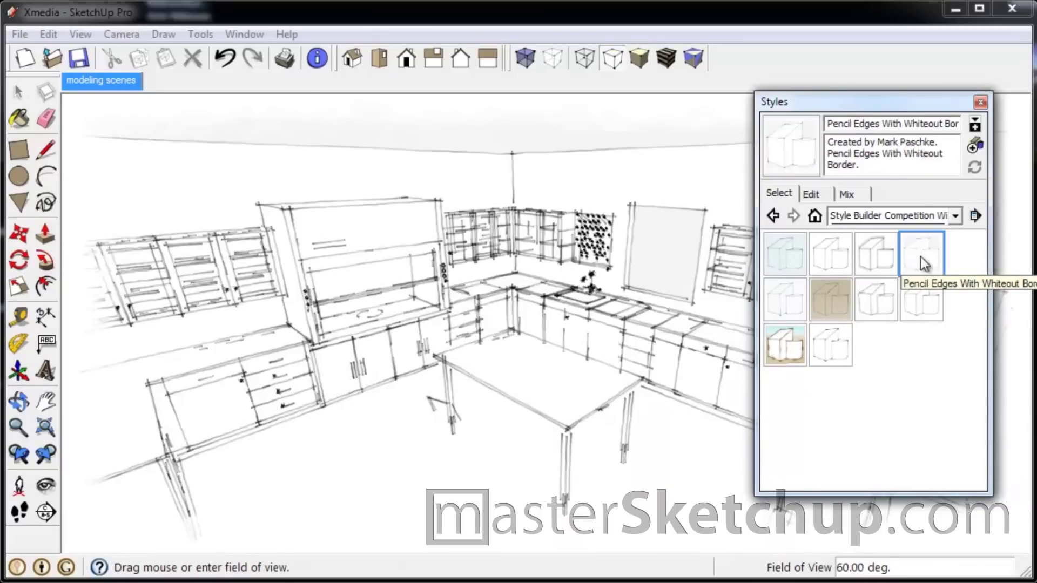
pyautogui.moveTo(892, 102); pyautogui.dragTo(1036, 32)
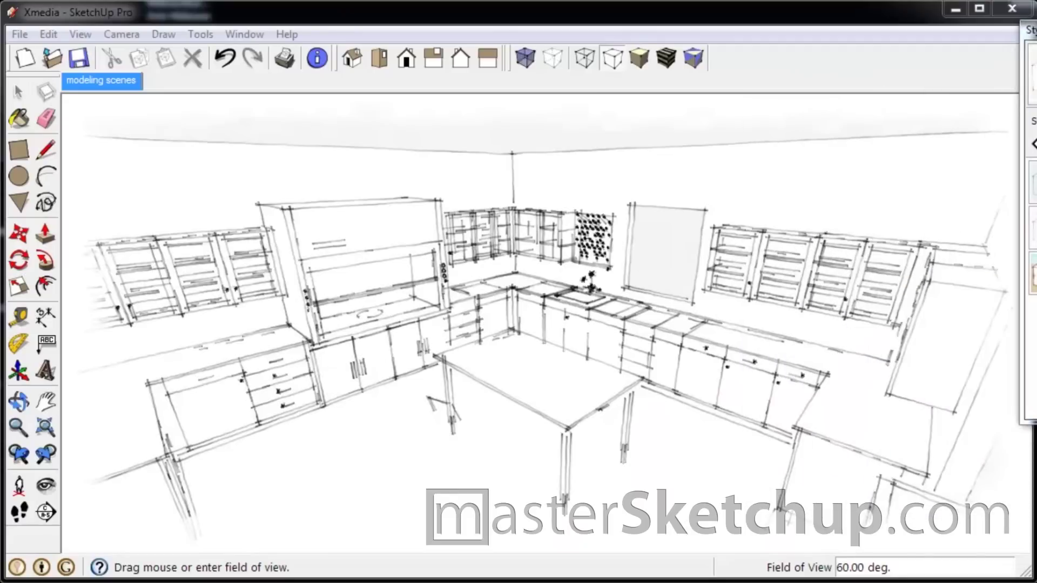
# Add a scene from the current view named 'perspective'.
pyautogui.moveTo(1036, 178); pyautogui.dragTo(900, 147)
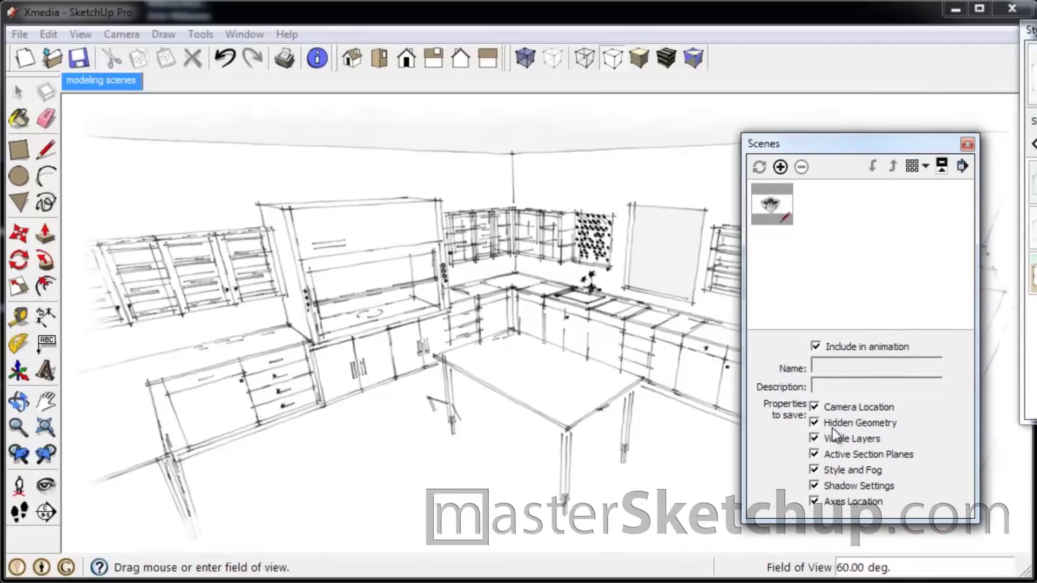
pyautogui.click(780, 168)
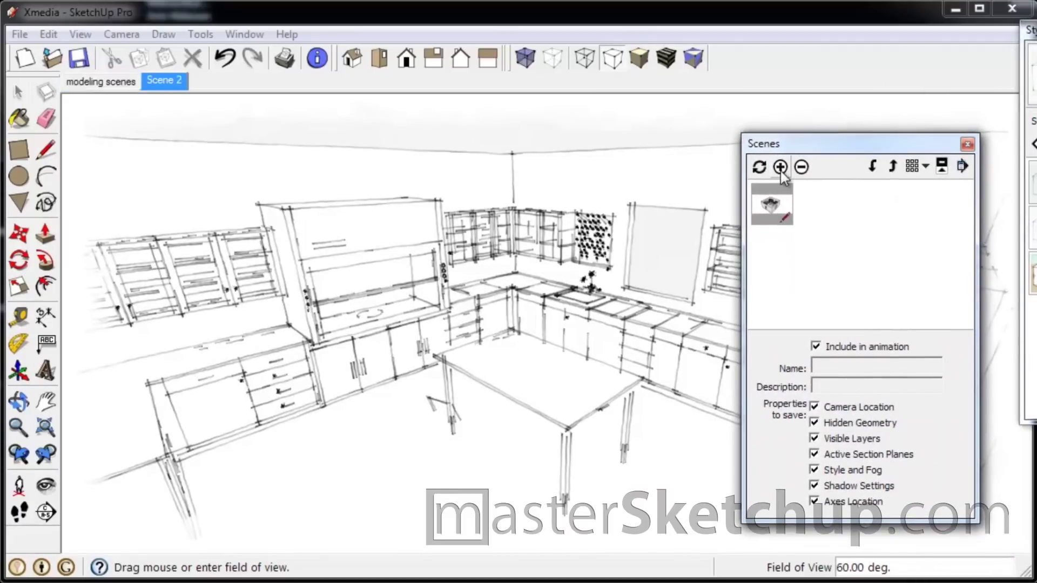
pyautogui.moveTo(856, 367); pyautogui.dragTo(781, 372)
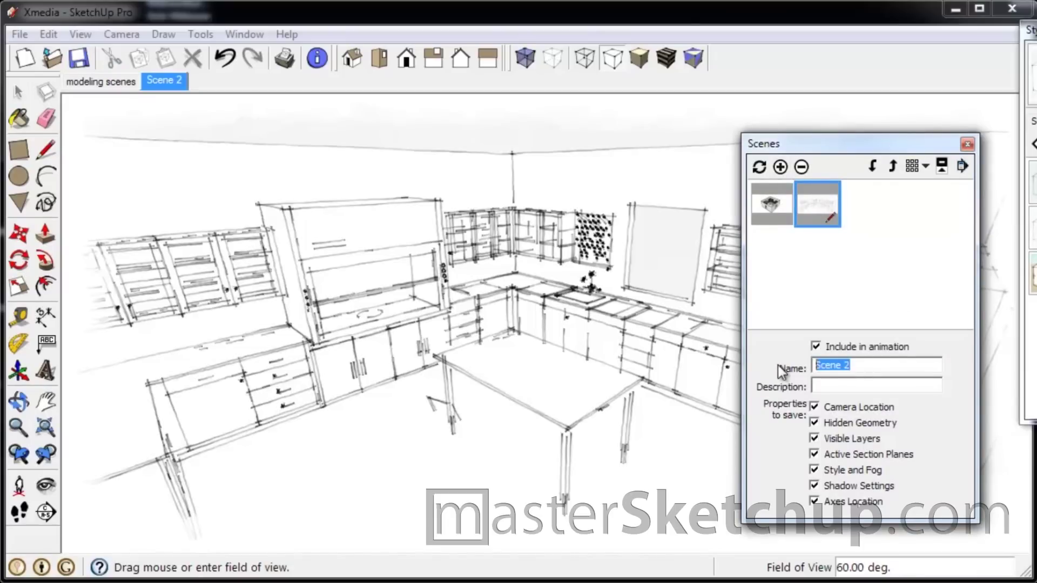
pyautogui.write('perspective')
pyautogui.press('Return')
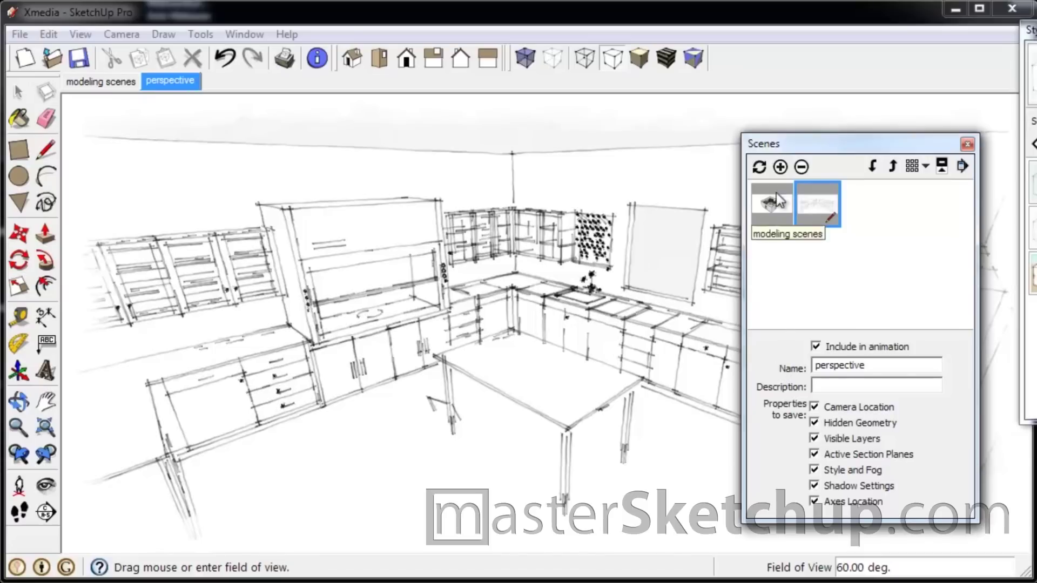
pyautogui.moveTo(820, 151); pyautogui.dragTo(1036, 249)
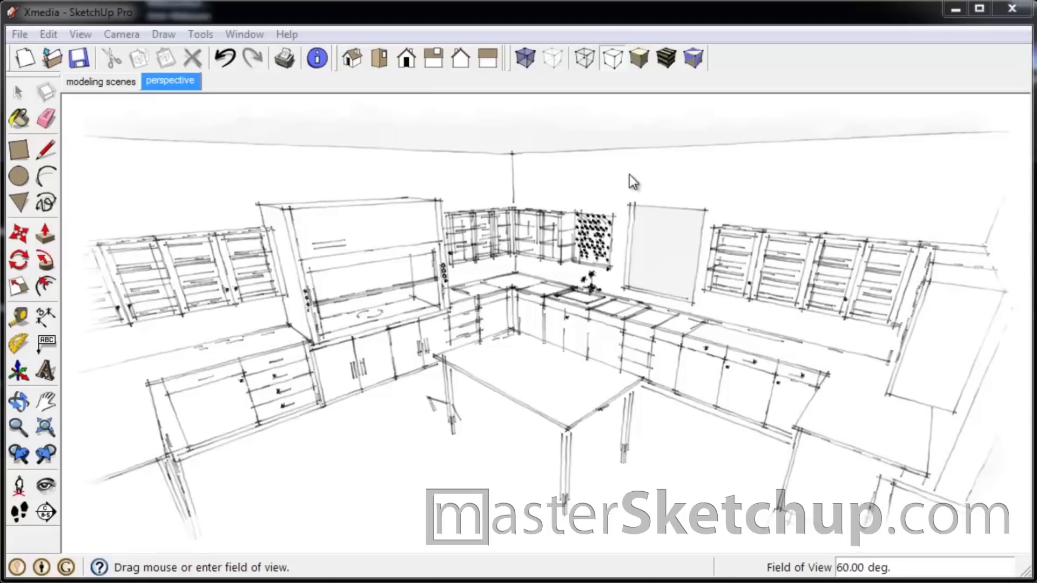
# Go back to the 'modeling scenes' scene, orbit overhead, and set a 35° field of view.
pyautogui.click(108, 82)
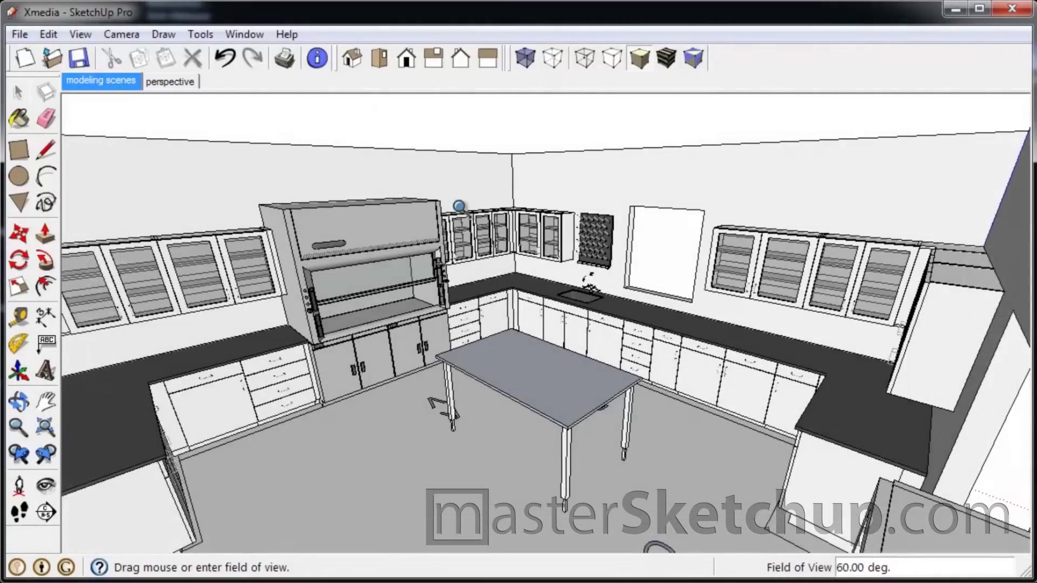
pyautogui.moveTo(494, 222); pyautogui.dragTo(451, 138, button='middle')
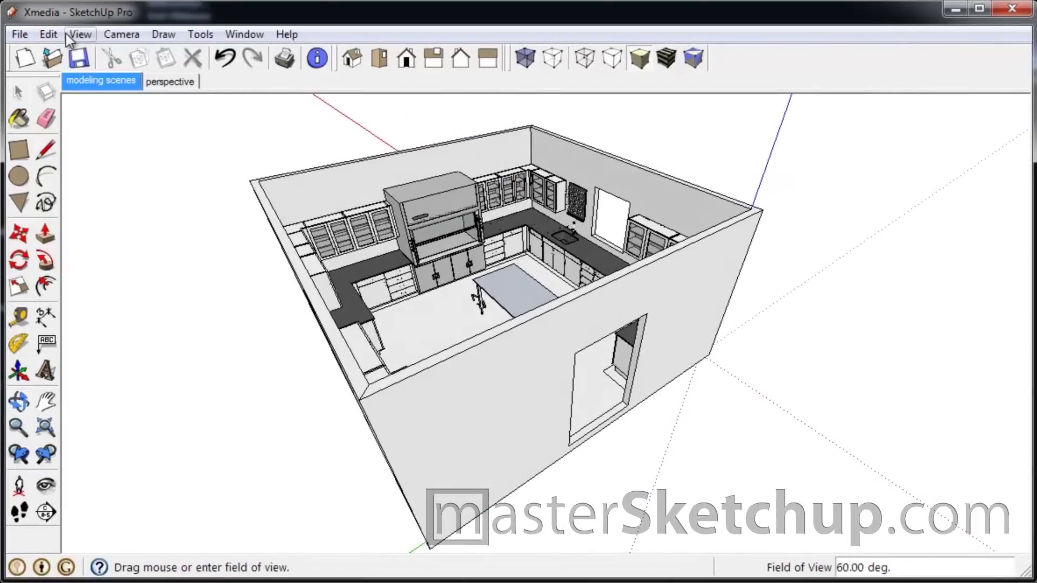
pyautogui.click(107, 35)
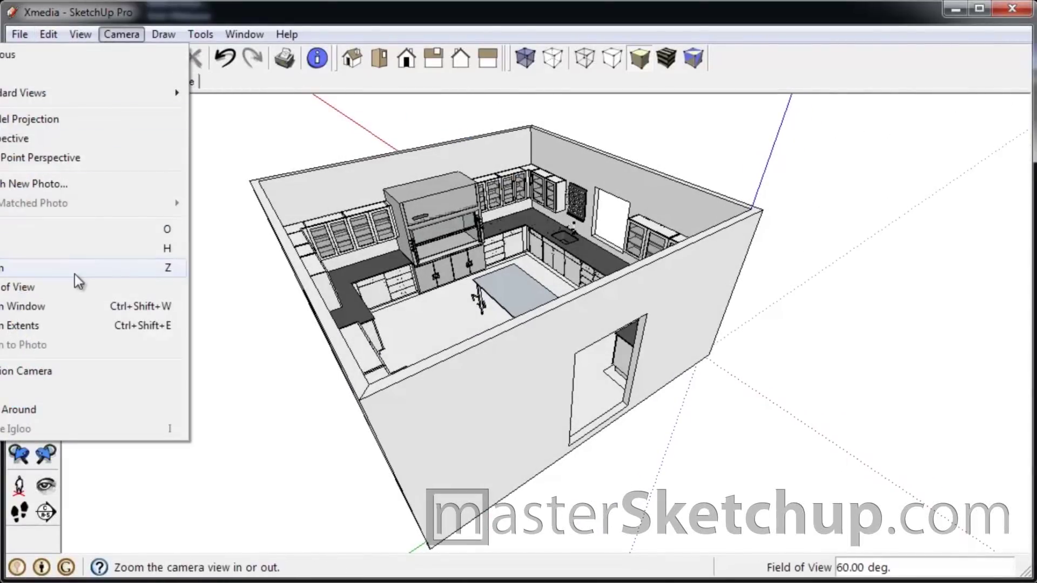
pyautogui.click(76, 297)
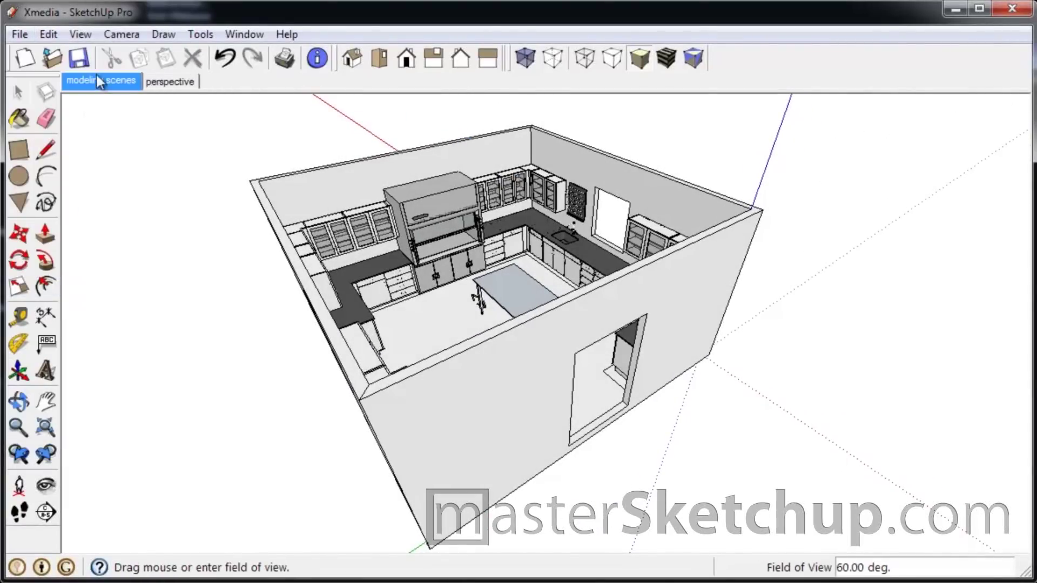
pyautogui.write('35')
pyautogui.press('Return')
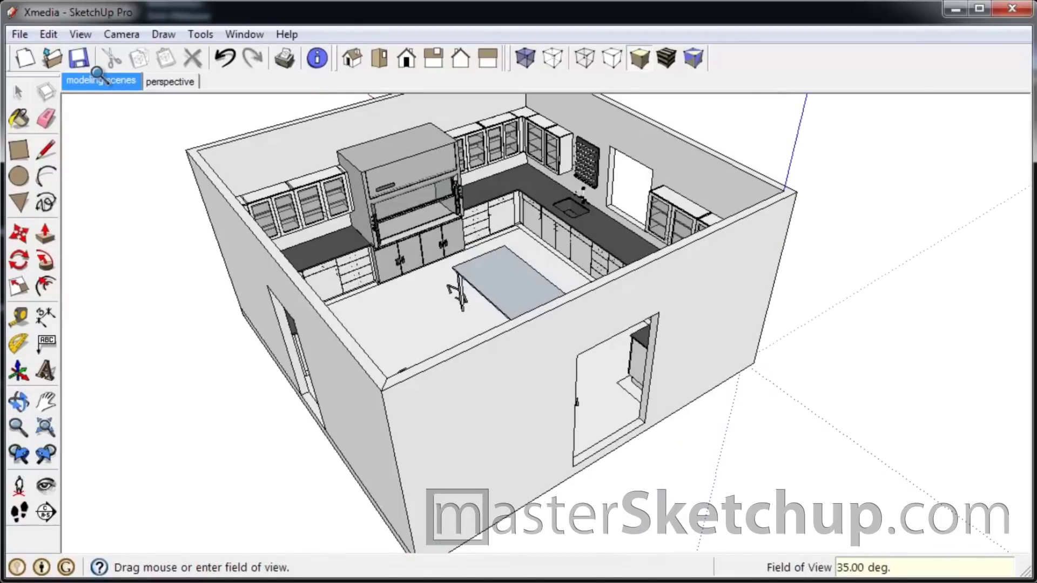
pyautogui.scroll(-1, 651, 493)
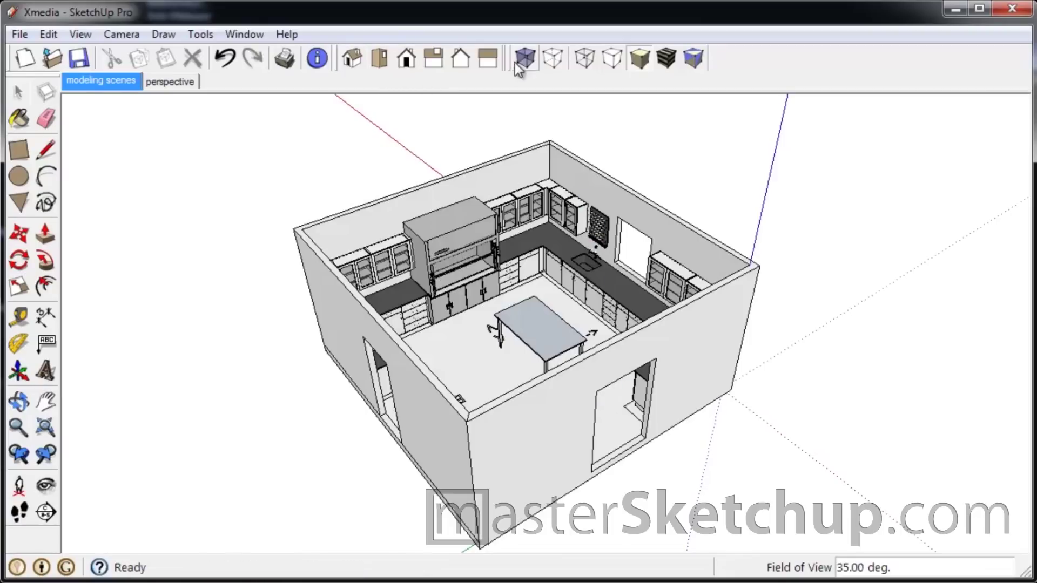
# Switch to the Top view and set the camera to Parallel Projection.
pyautogui.click(380, 57)
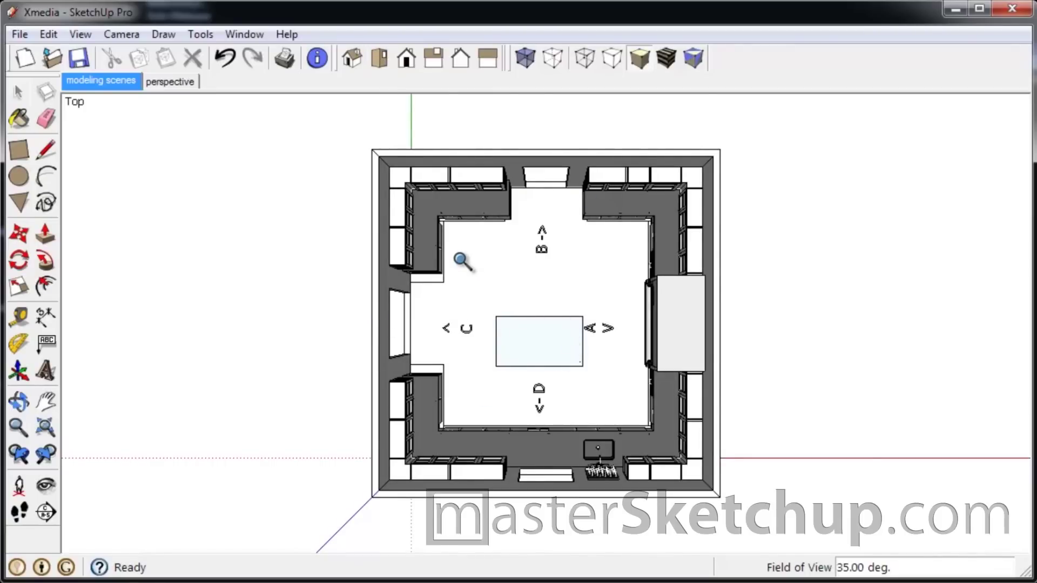
pyautogui.click(111, 35)
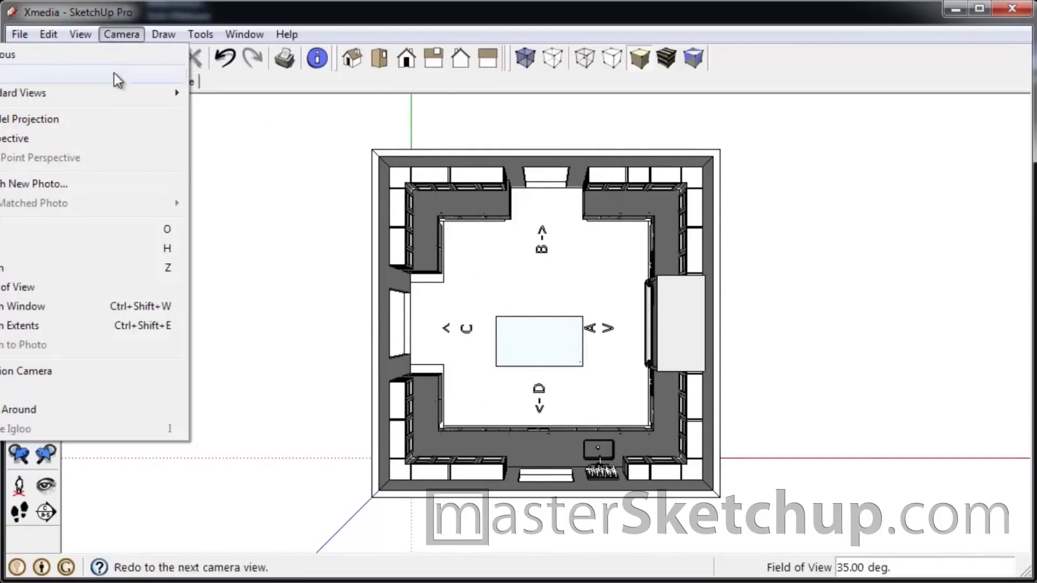
pyautogui.click(128, 121)
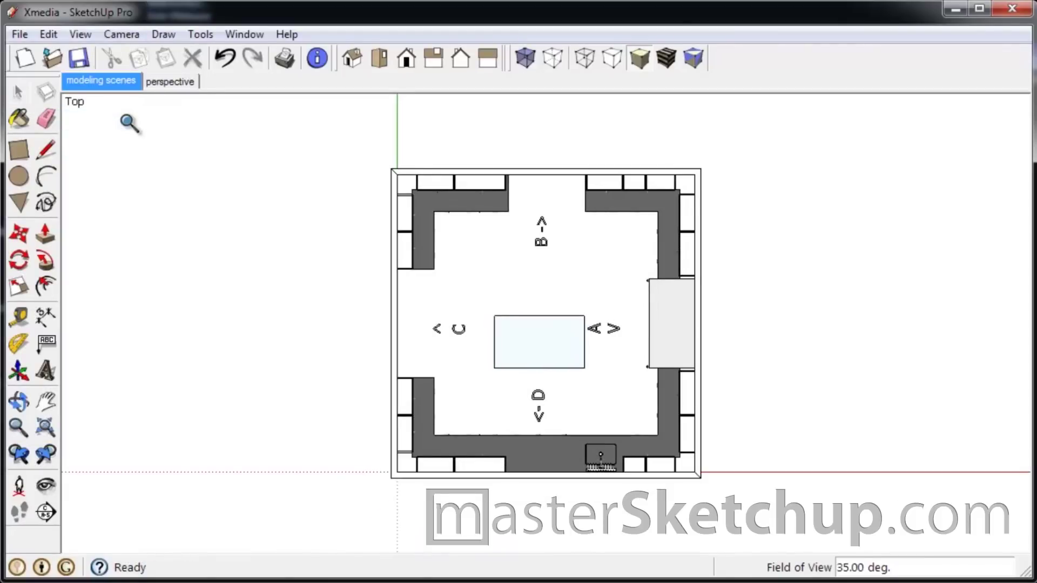
pyautogui.scroll(3, 656, 403)
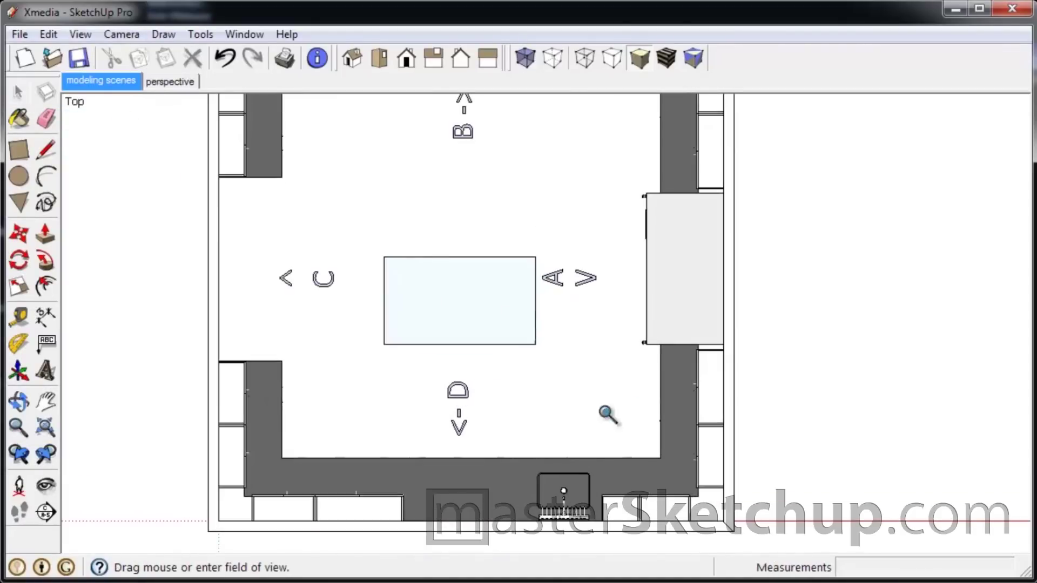
pyautogui.scroll(-2, 608, 415)
pyautogui.scroll(1, 384, 203)
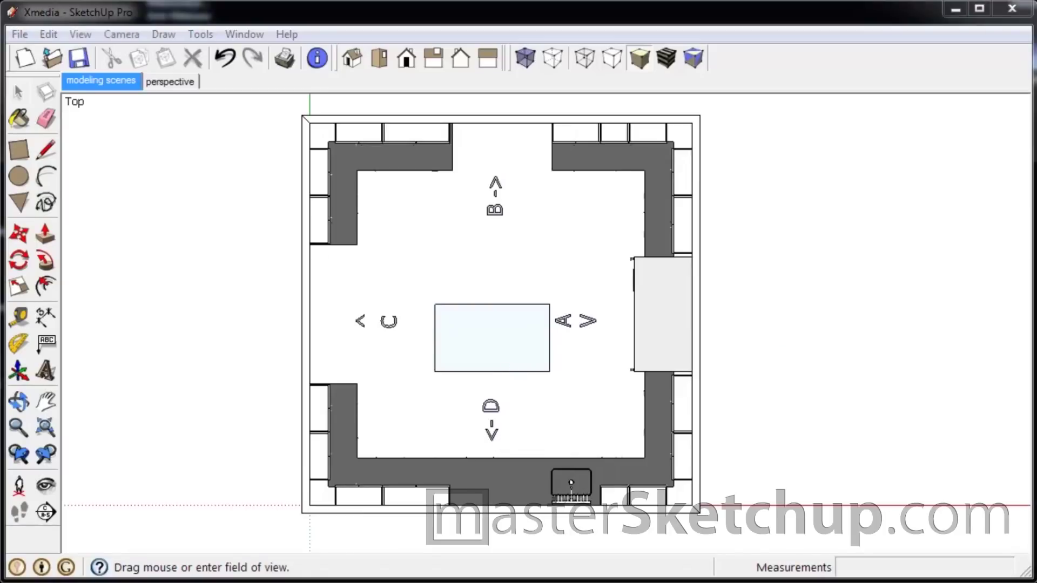
# Add a scene saving the camera location, name it 'topview', and move the Scenes panel aside.
pyautogui.moveTo(1036, 232); pyautogui.dragTo(945, 139)
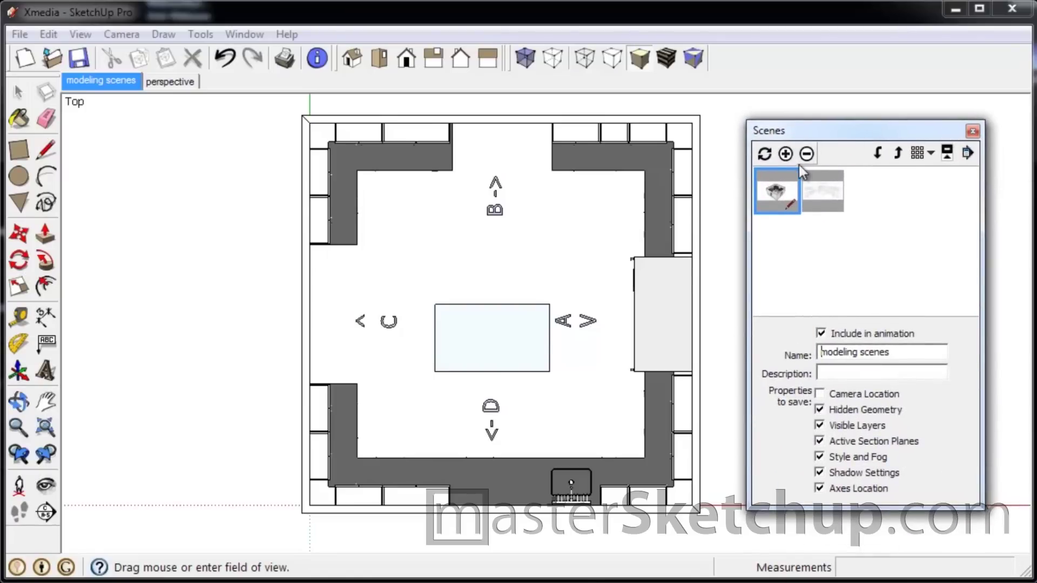
pyautogui.click(820, 393)
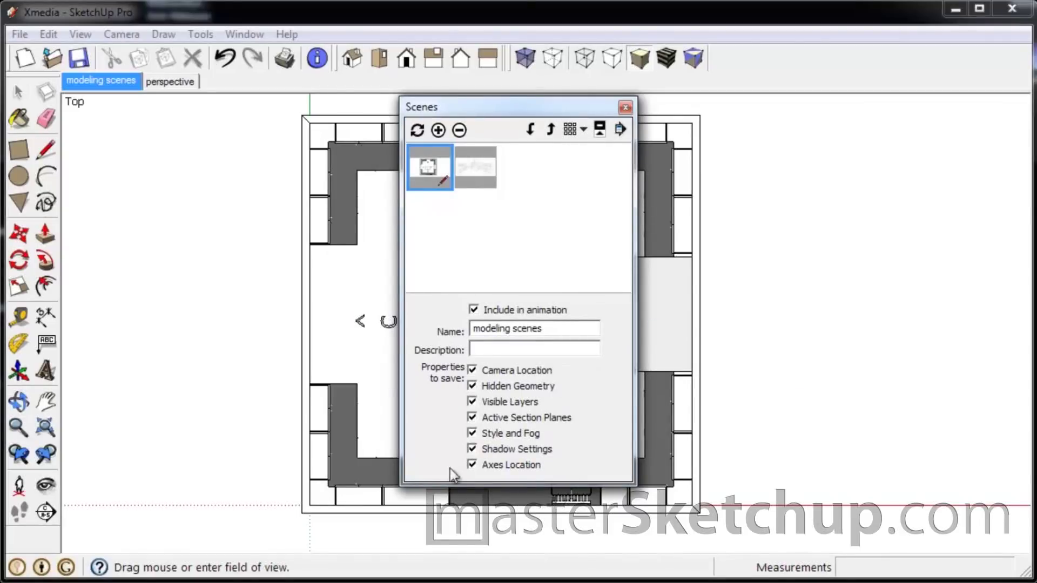
pyautogui.click(438, 130)
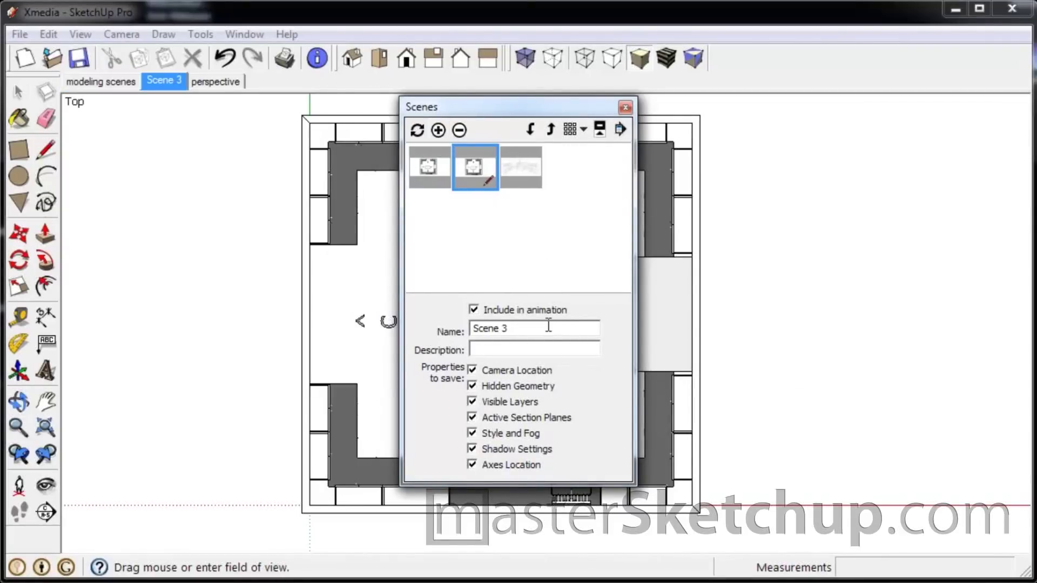
pyautogui.moveTo(549, 326); pyautogui.dragTo(434, 324)
pyautogui.write('topview')
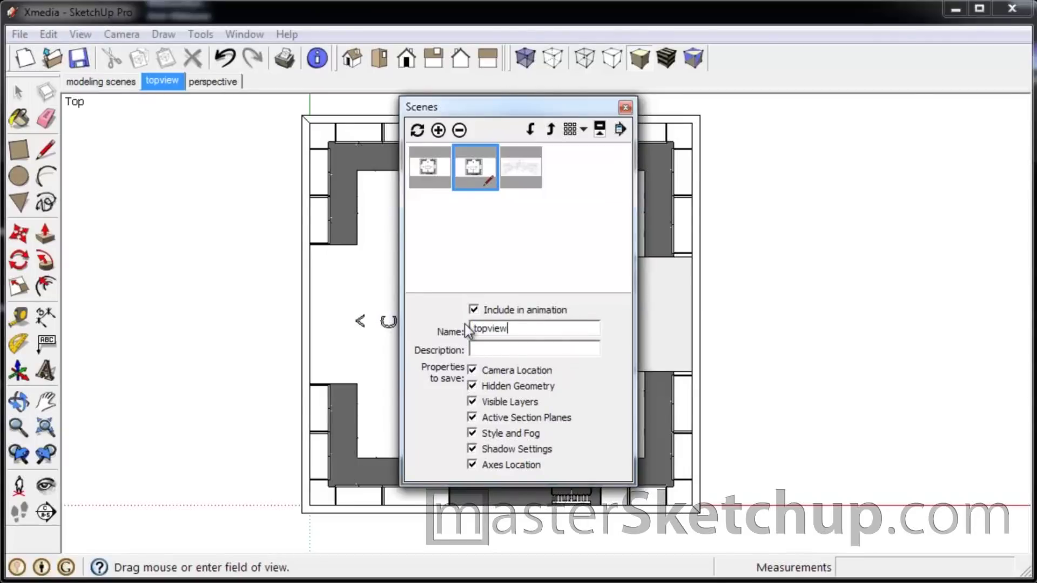
pyautogui.moveTo(465, 112); pyautogui.dragTo(856, 119)
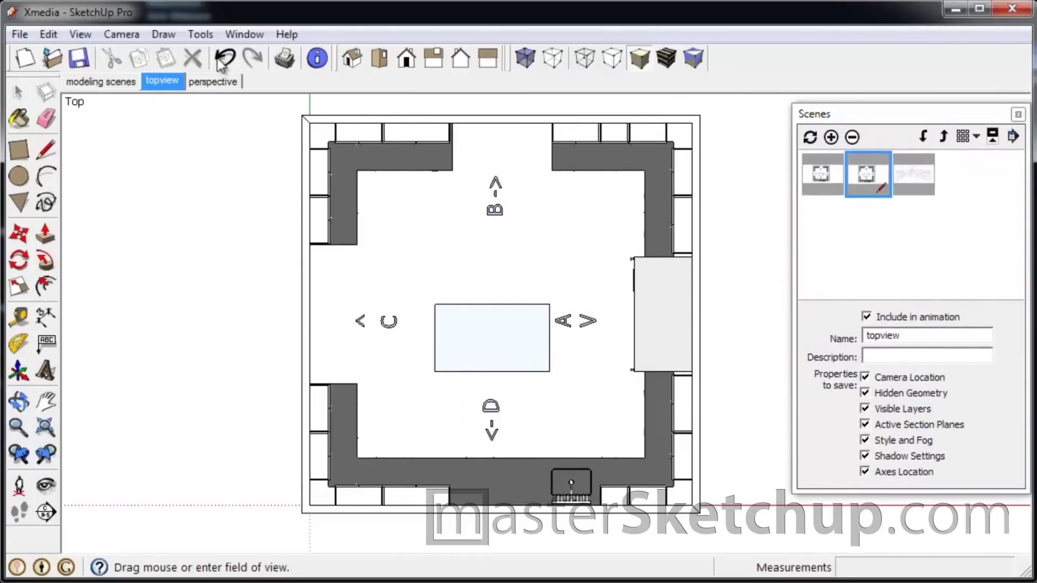
# Orbit the plan into a 3-D room view, then back to near top-down.
pyautogui.click(18, 92)
pyautogui.press('o')
pyautogui.moveTo(534, 399); pyautogui.dragTo(441, 294)
pyautogui.press('space')
pyautogui.scroll(-3, 575, 506)
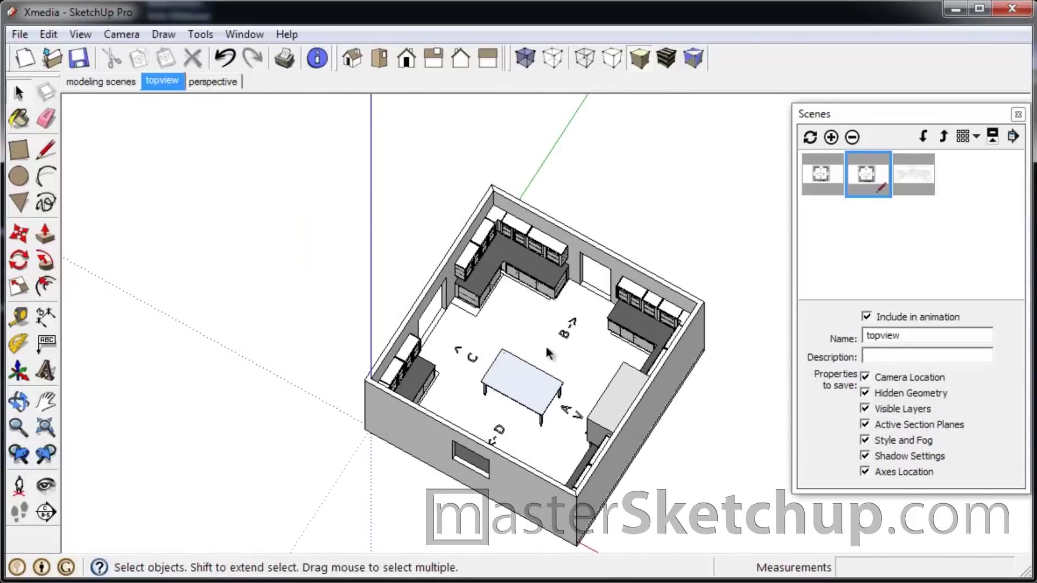
pyautogui.moveTo(489, 368); pyautogui.dragTo(584, 291, button='middle')
pyautogui.scroll(-2, 500, 212)
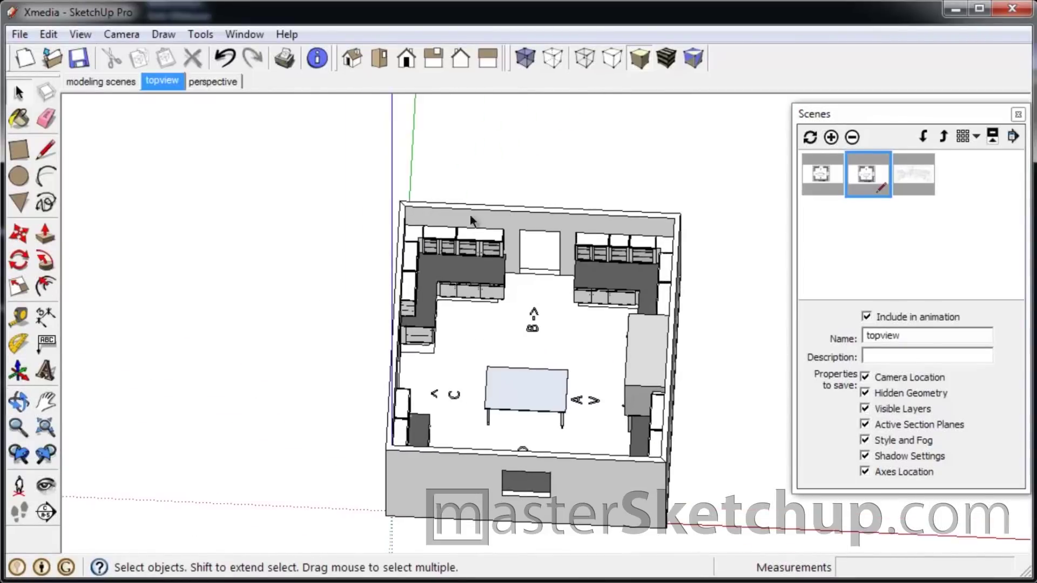
# Place a section cut on the front wall face and move it further into the room.
pyautogui.click(45, 514)
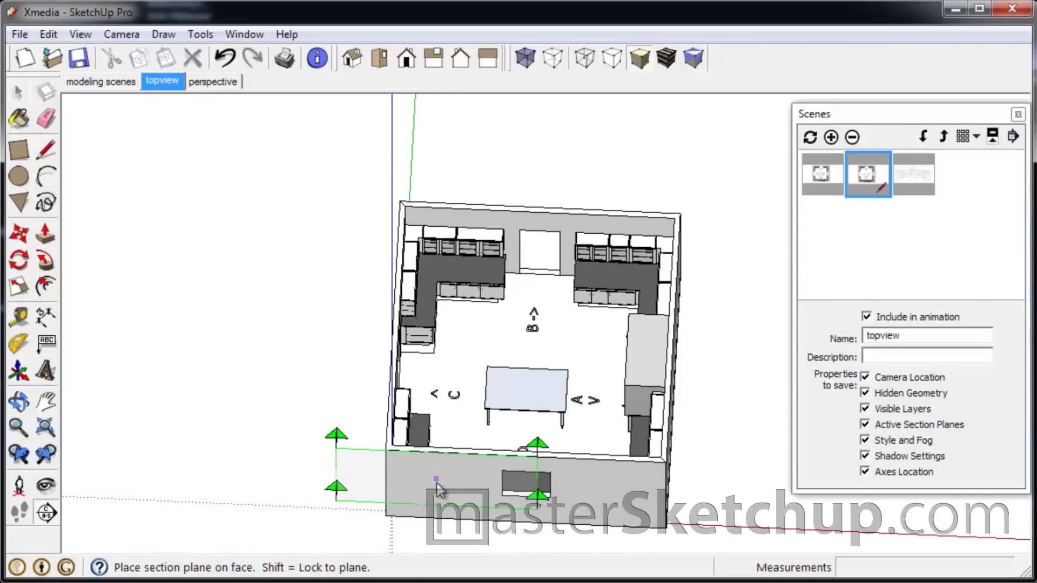
pyautogui.click(416, 480)
pyautogui.click(395, 439)
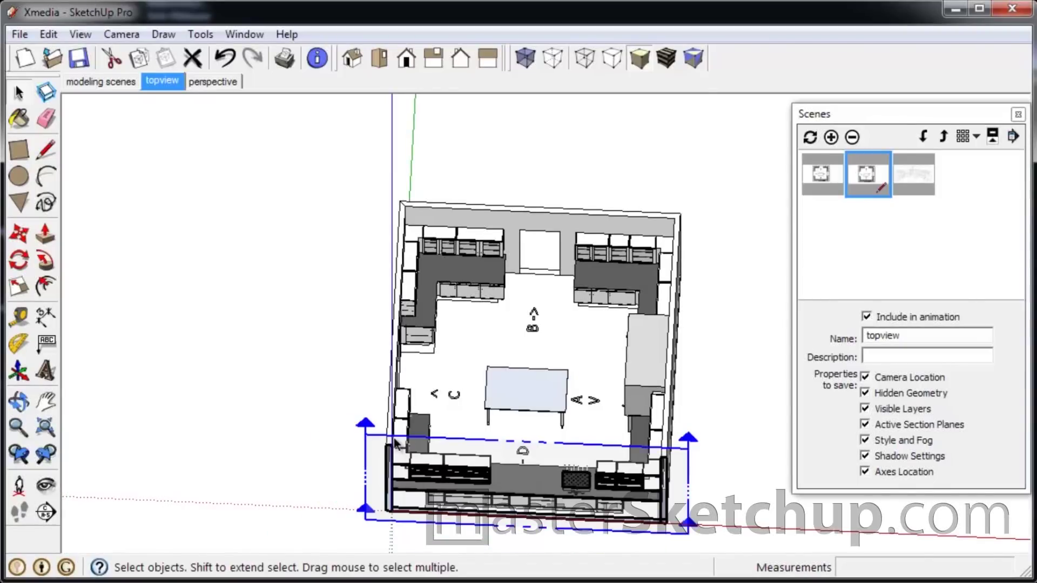
pyautogui.press('m')
pyautogui.click(395, 445)
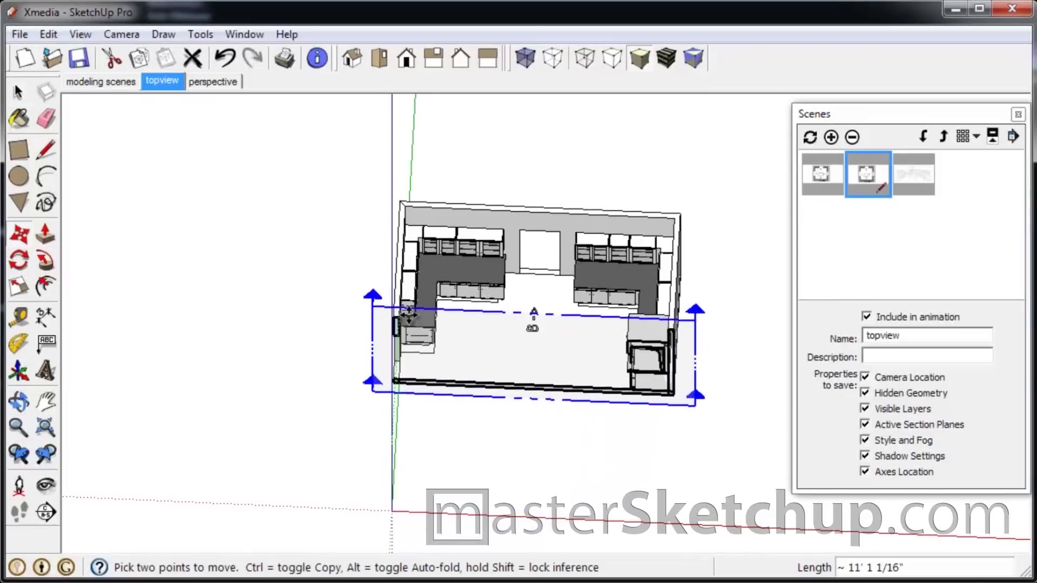
pyautogui.click(413, 247)
# Dismiss the cabinet options, clear the selection and orbit to inspect the cut cabinet elevation.
pyautogui.rightClick(428, 241)
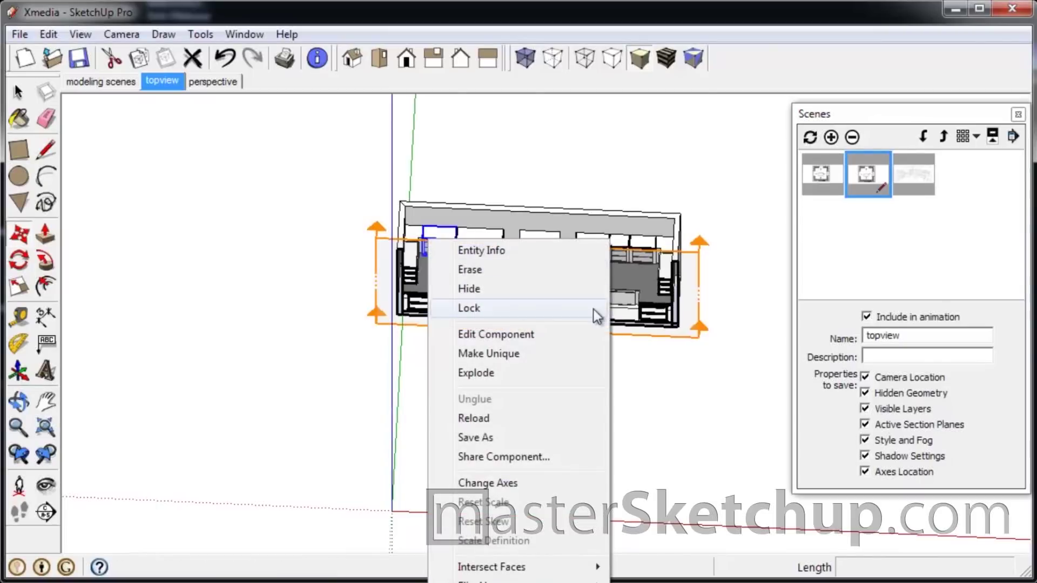
pyautogui.press('Escape')
pyautogui.click(731, 371)
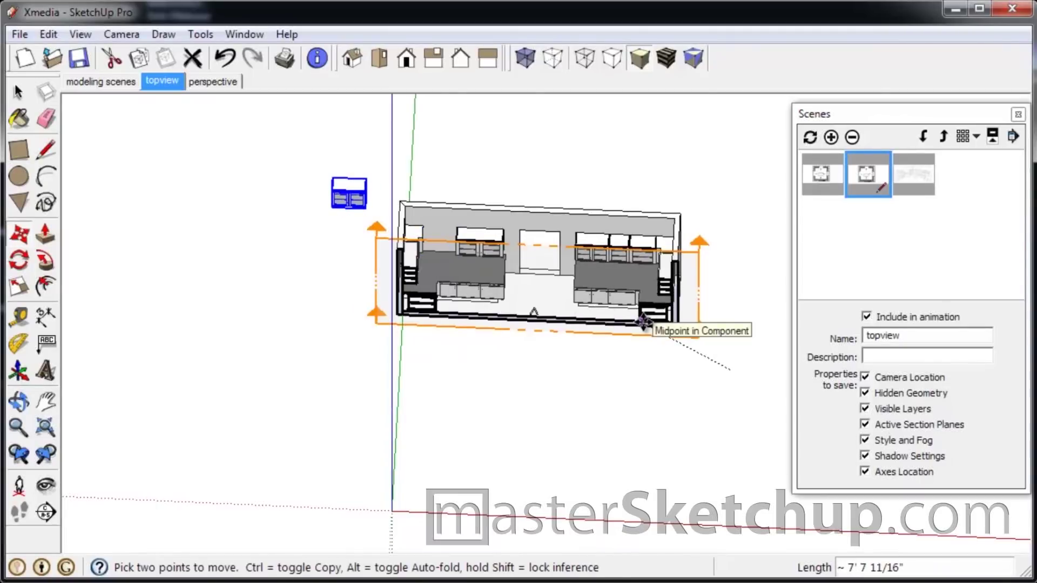
pyautogui.click(730, 370)
pyautogui.scroll(3, 600, 282)
pyautogui.press('space')
pyautogui.click(581, 146)
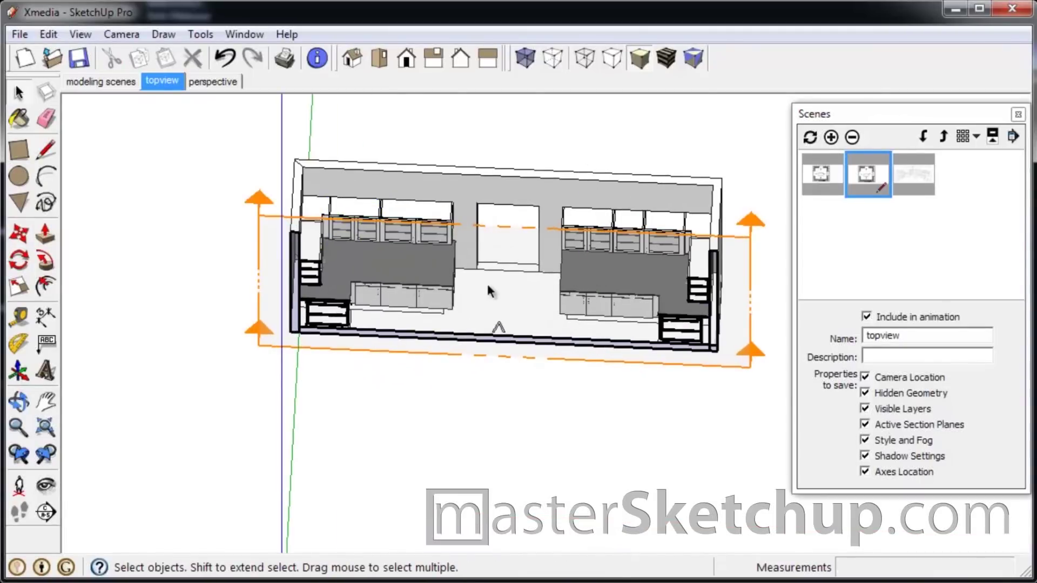
pyautogui.scroll(3, 487, 282)
pyautogui.moveTo(537, 312); pyautogui.dragTo(514, 206, button='middle')
pyautogui.scroll(-3, 320, 234)
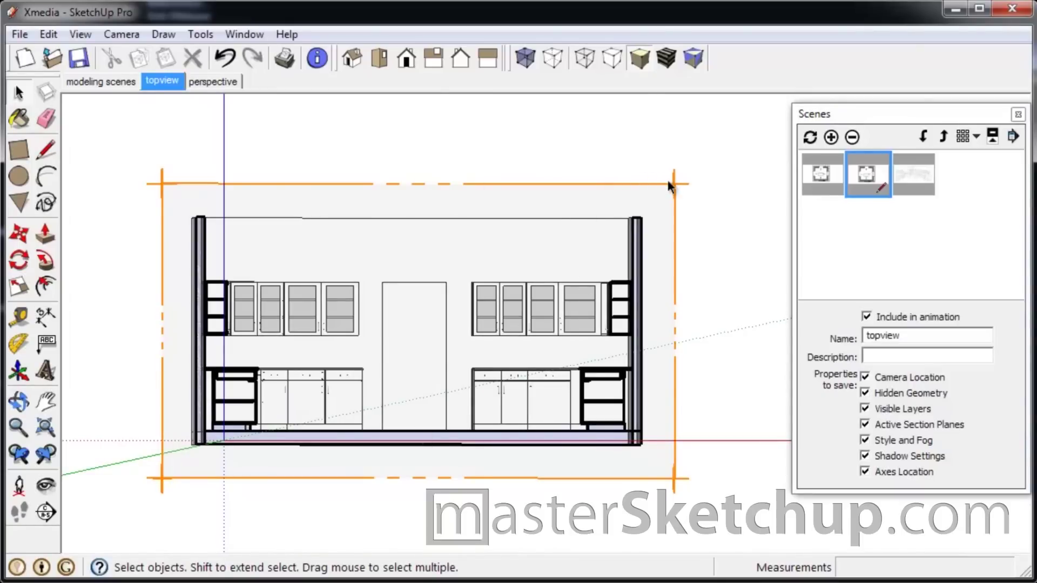
pyautogui.moveTo(572, 248); pyautogui.dragTo(572, 333, button='middle')
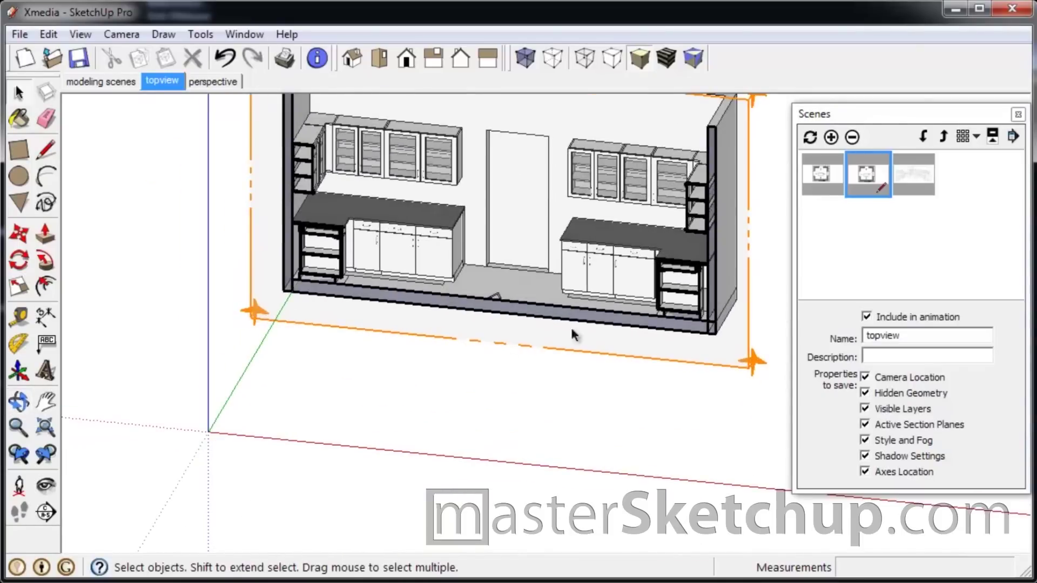
# Delete the section cut and orbit to a high oblique view of the room.
pyautogui.click(678, 364)
pyautogui.press('Delete')
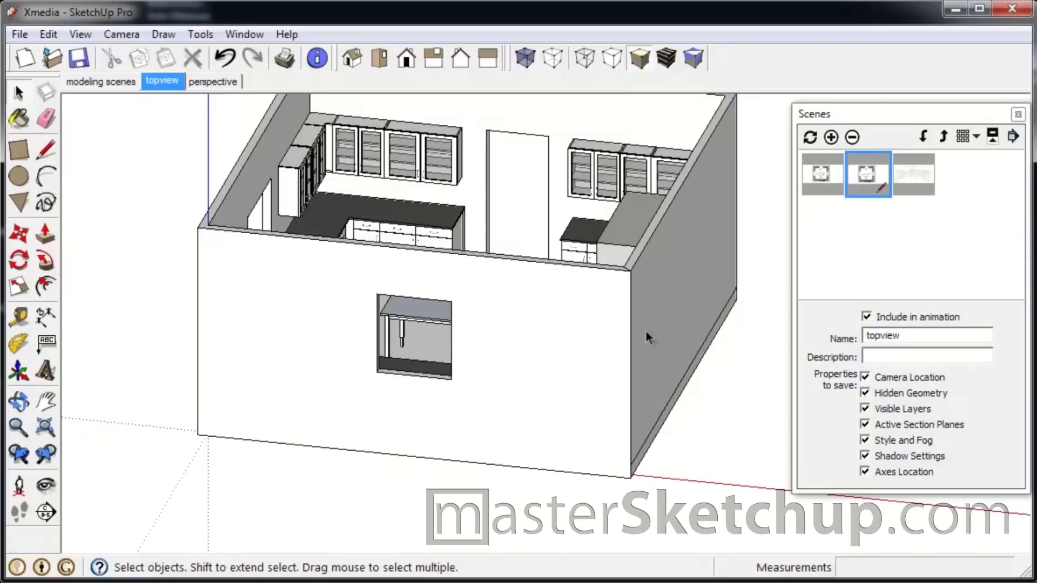
pyautogui.scroll(-3, 408, 444)
pyautogui.moveTo(407, 445); pyautogui.dragTo(631, 380, button='middle')
pyautogui.scroll(-1, 631, 379)
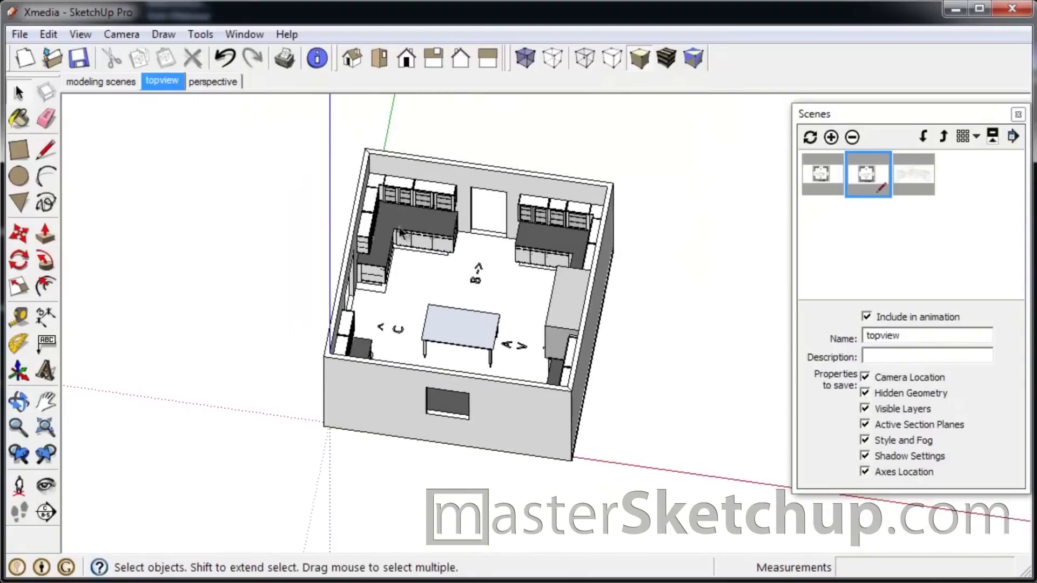
# Stand the camera on the kitchen floor at eye level facing the cabinet wall and save it as Scene 4.
pyautogui.scroll(4, 414, 199)
pyautogui.click(19, 486)
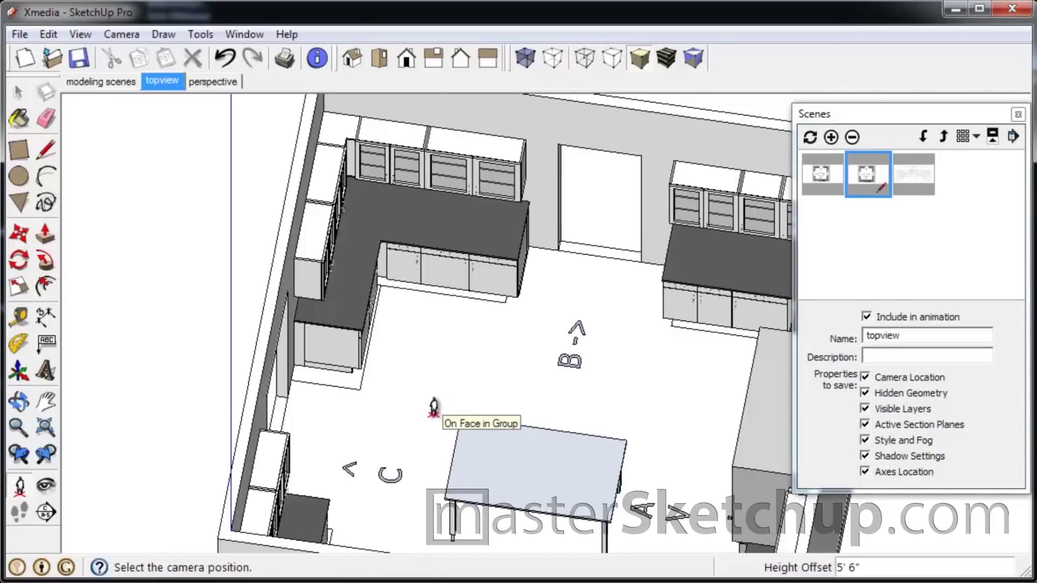
pyautogui.moveTo(426, 403); pyautogui.dragTo(453, 310)
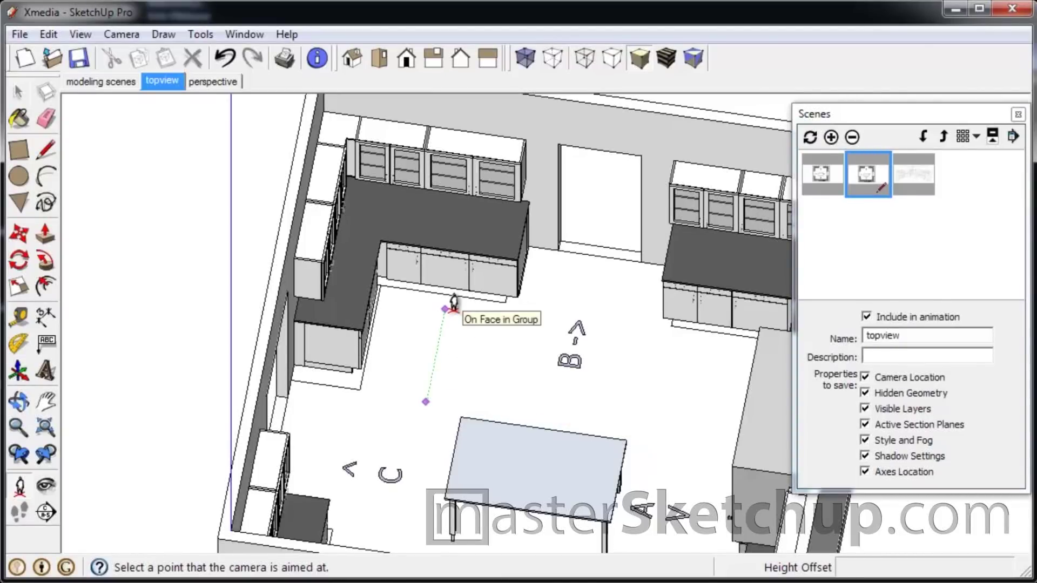
pyautogui.moveTo(452, 304); pyautogui.dragTo(455, 304)
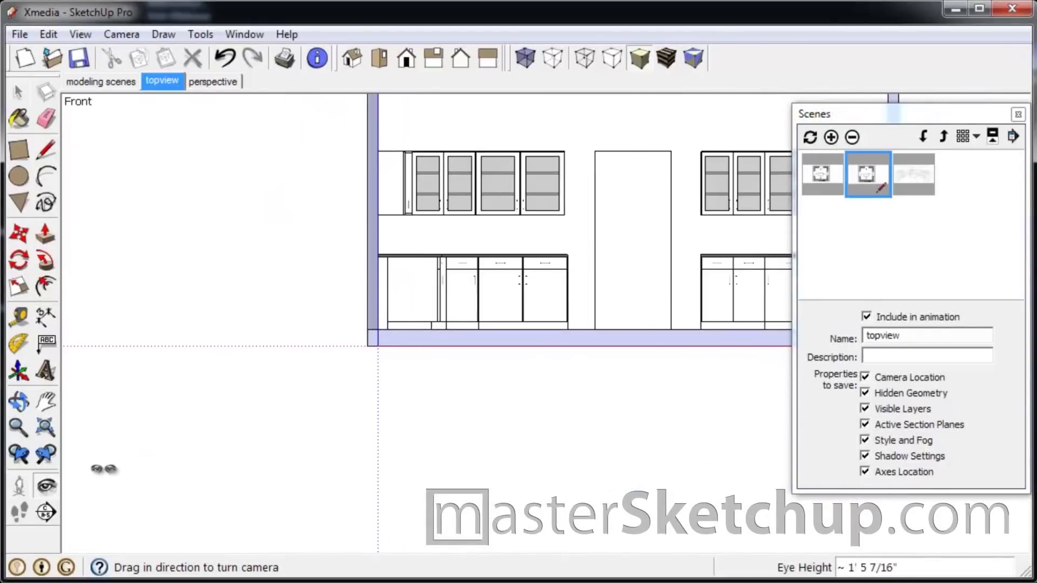
pyautogui.scroll(5, 447, 325)
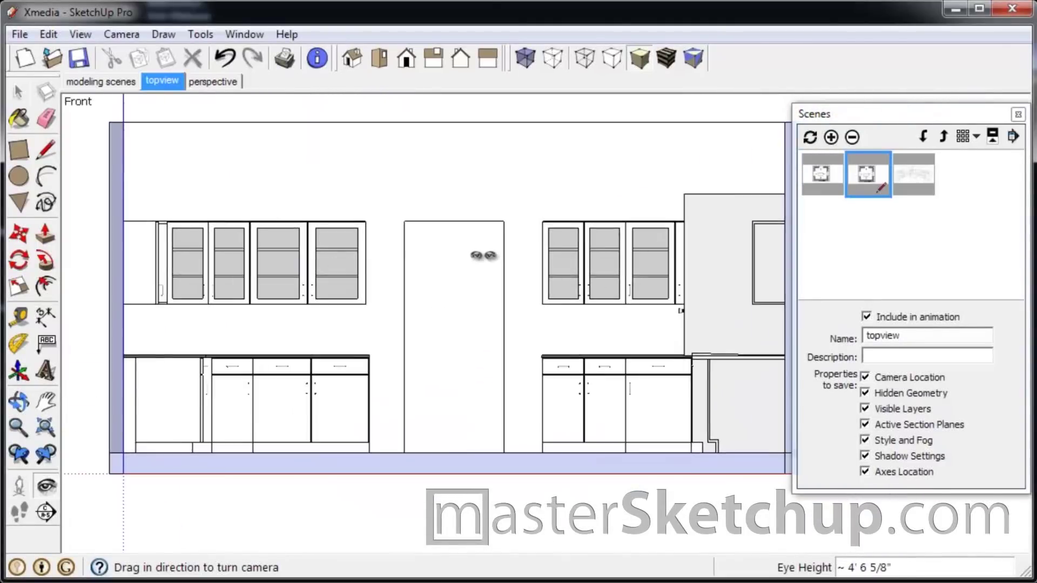
pyautogui.scroll(-3, 207, 509)
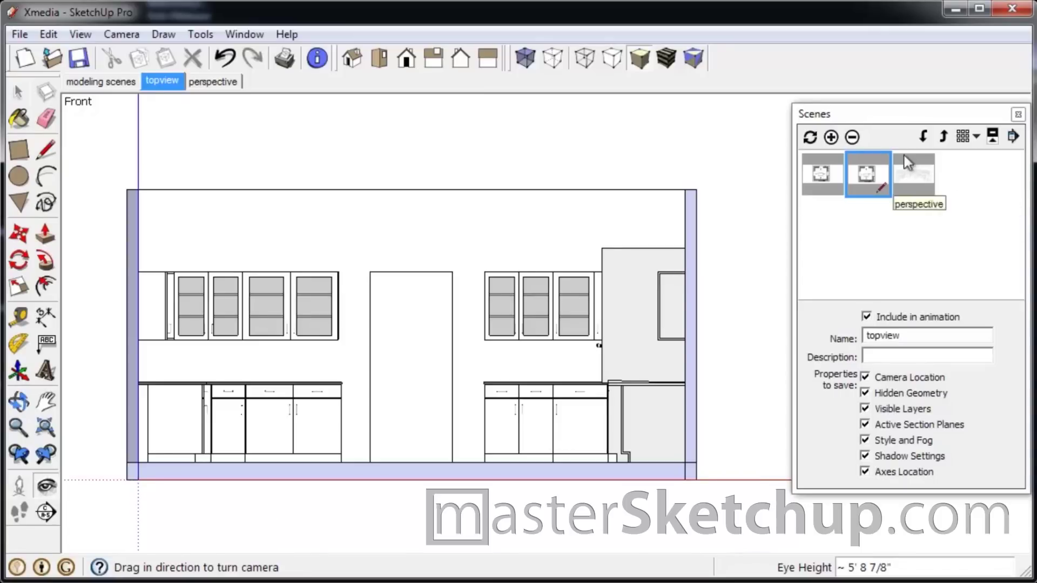
pyautogui.click(831, 137)
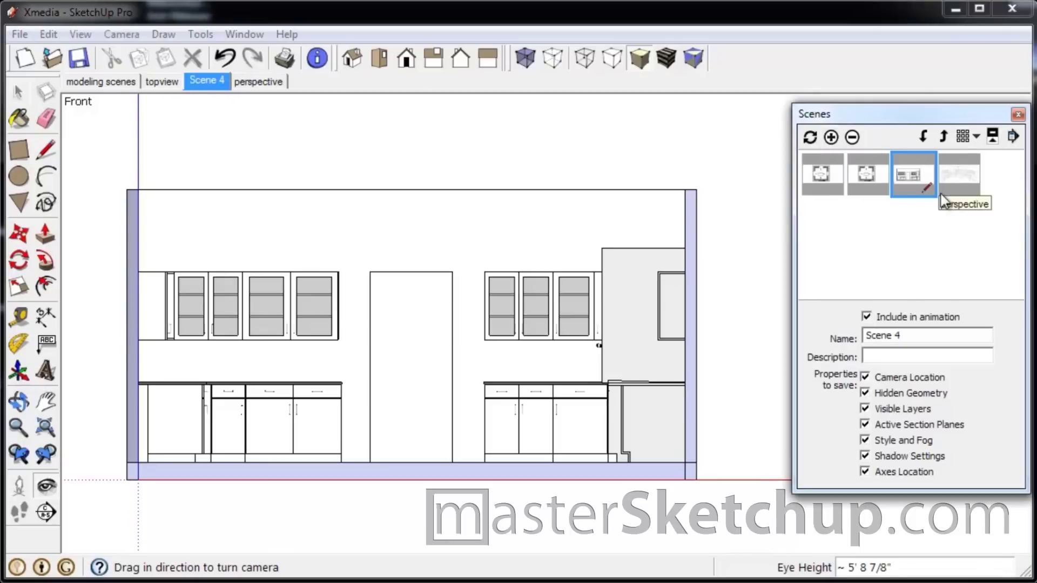
# Orbit into a 3-D kitchen perspective and place the camera for an eye-level front view.
pyautogui.moveTo(562, 340); pyautogui.dragTo(352, 450, button='middle')
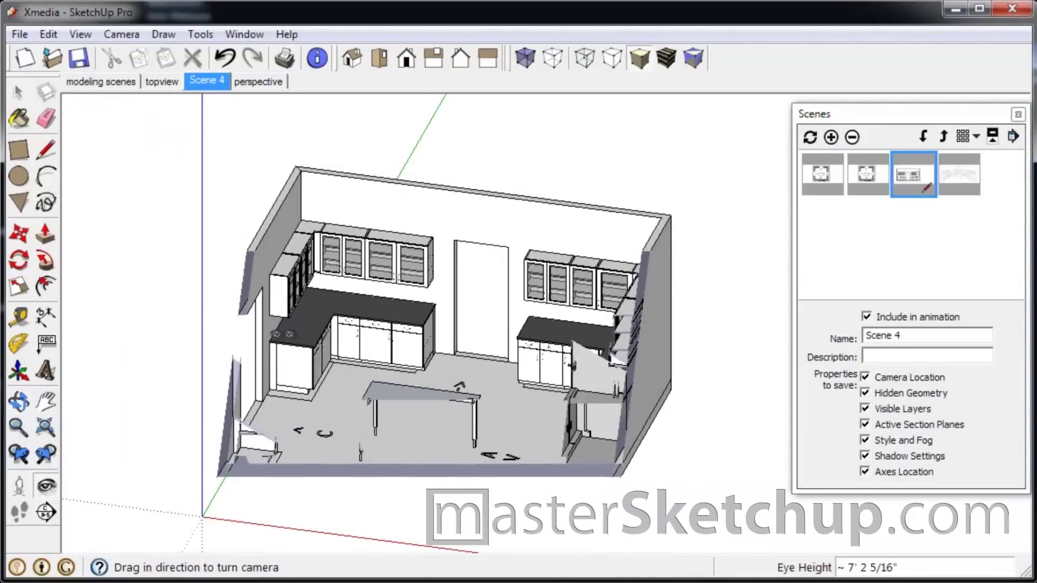
pyautogui.scroll(4, 332, 324)
pyautogui.scroll(-3, 118, 355)
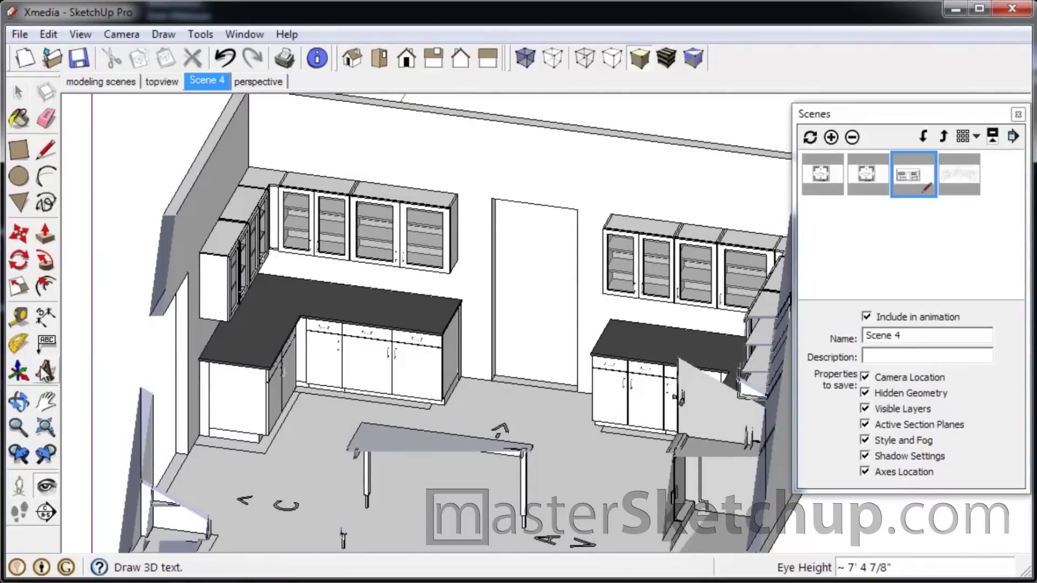
pyautogui.click(20, 489)
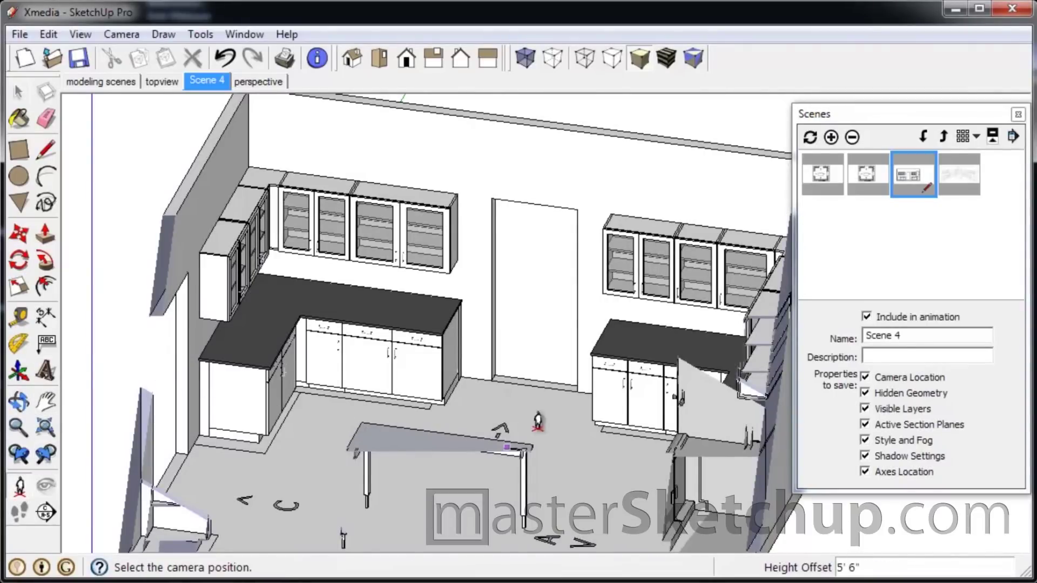
pyautogui.scroll(-5, 435, 394)
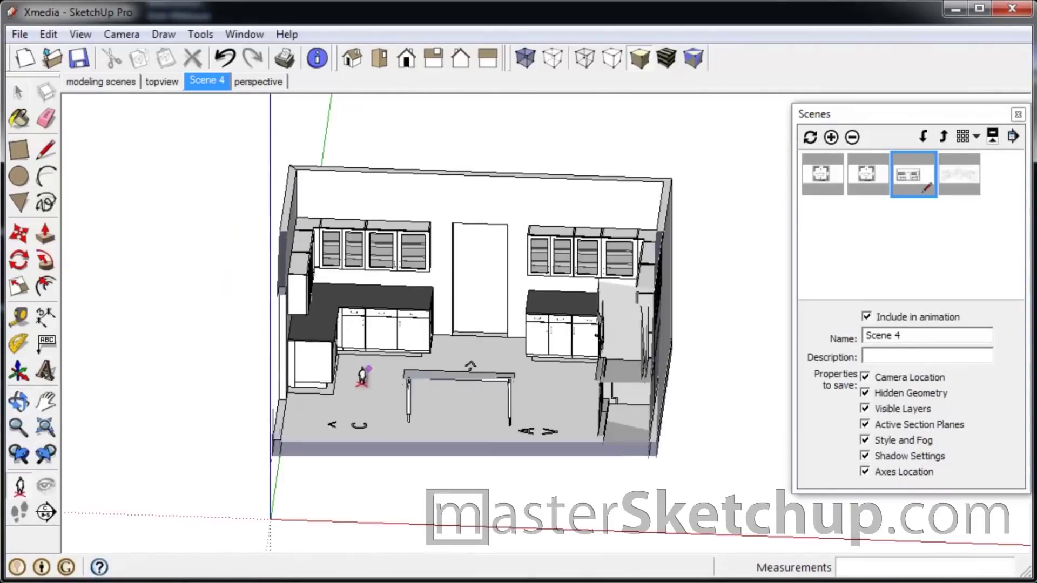
pyautogui.moveTo(387, 424); pyautogui.dragTo(394, 359)
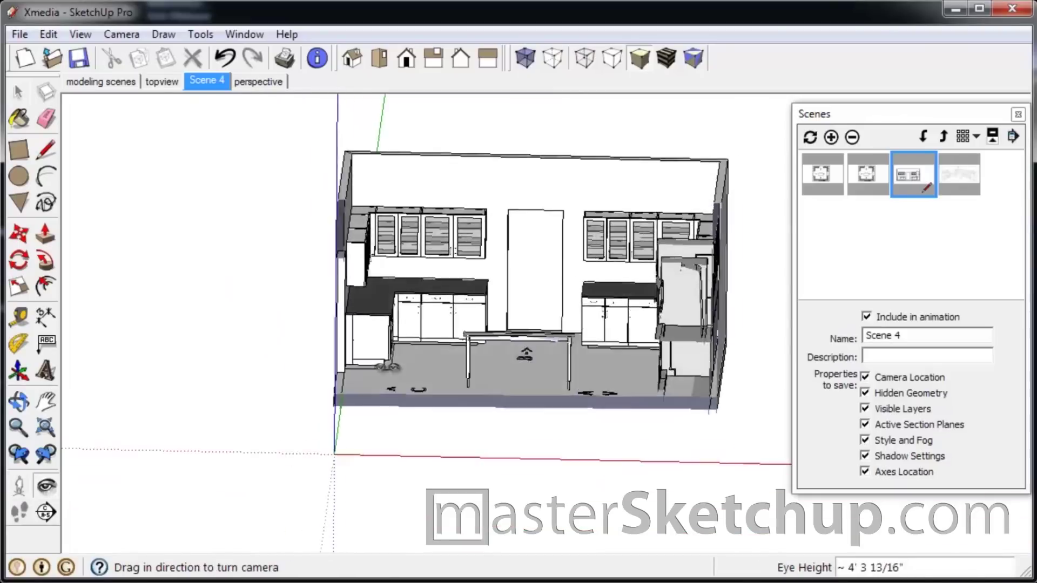
pyautogui.scroll(3, 324, 421)
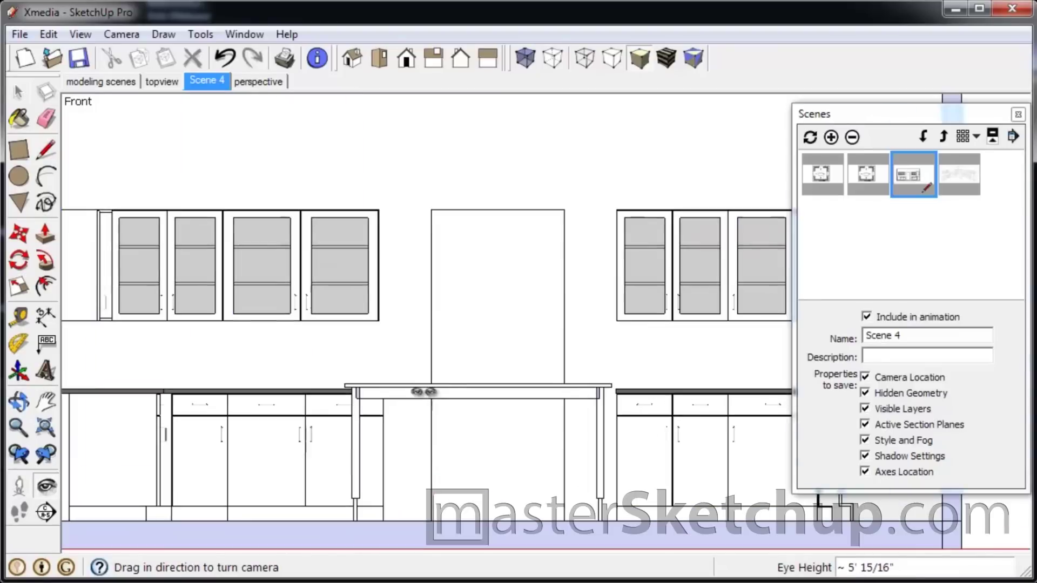
pyautogui.scroll(2, 88, 386)
# Reposition the camera above the upper cabinets and orbit into a tilted whole-kitchen overview.
pyautogui.click(19, 486)
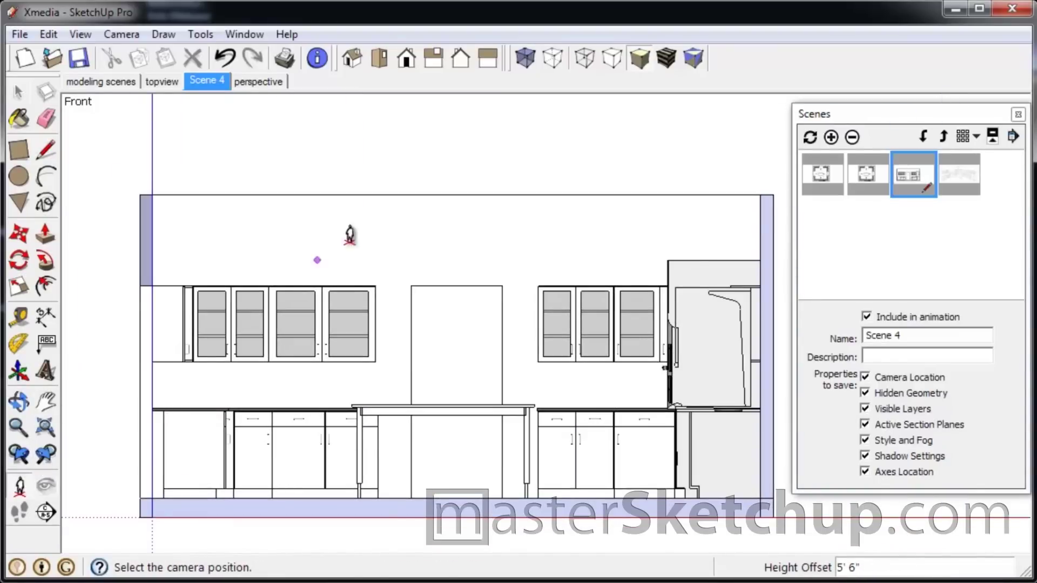
pyautogui.click(389, 213)
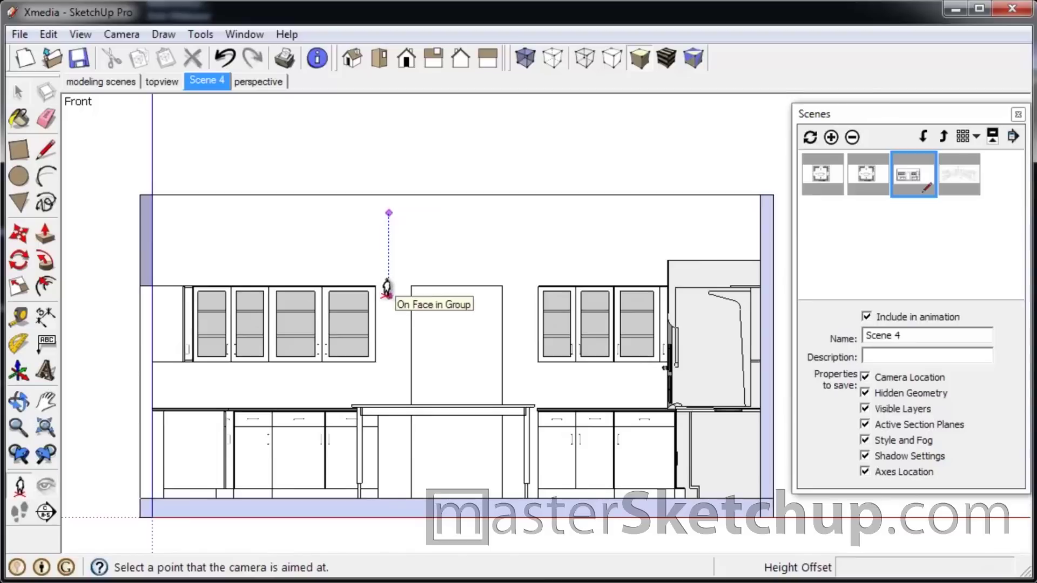
pyautogui.click(387, 292)
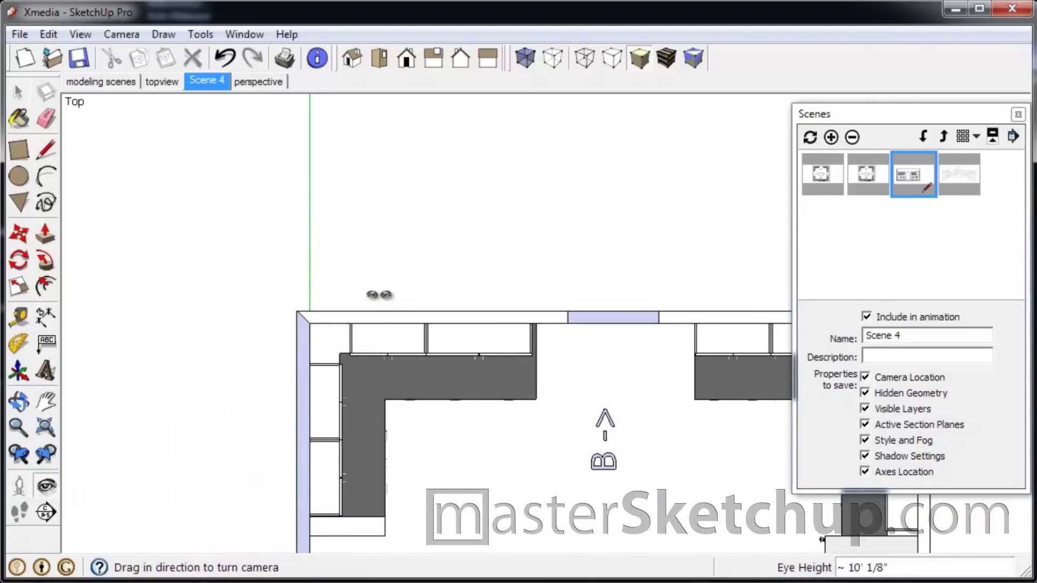
pyautogui.scroll(1, 342, 347)
pyautogui.scroll(-1, 335, 303)
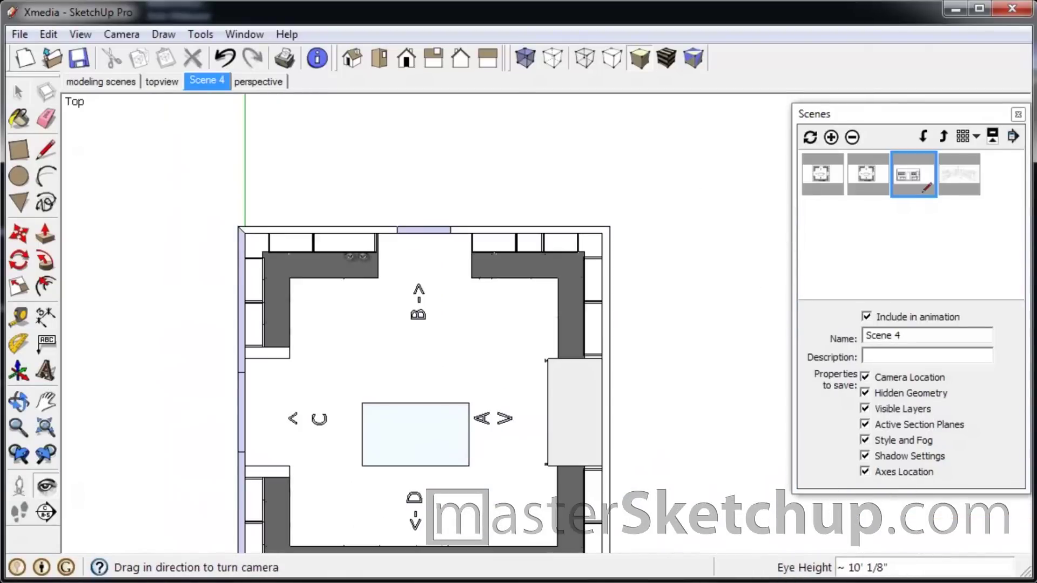
pyautogui.scroll(2, 328, 253)
pyautogui.scroll(2, 328, 252)
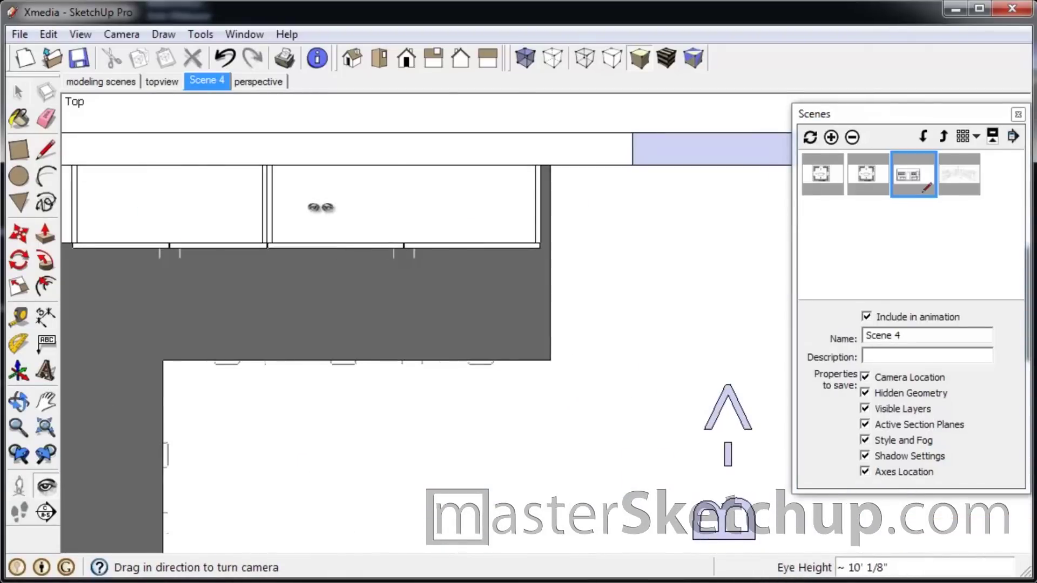
pyautogui.scroll(-2, 429, 210)
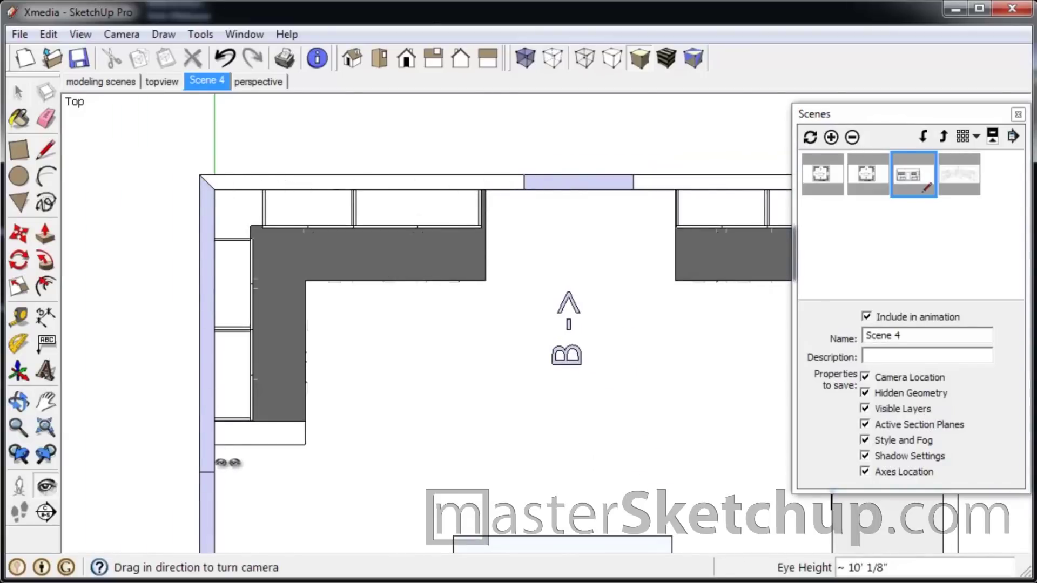
pyautogui.scroll(-2, 181, 254)
pyautogui.moveTo(301, 365); pyautogui.dragTo(306, 119, button='middle')
# Position the camera in front of the top wall, setting its spot and aim direction.
pyautogui.click(19, 487)
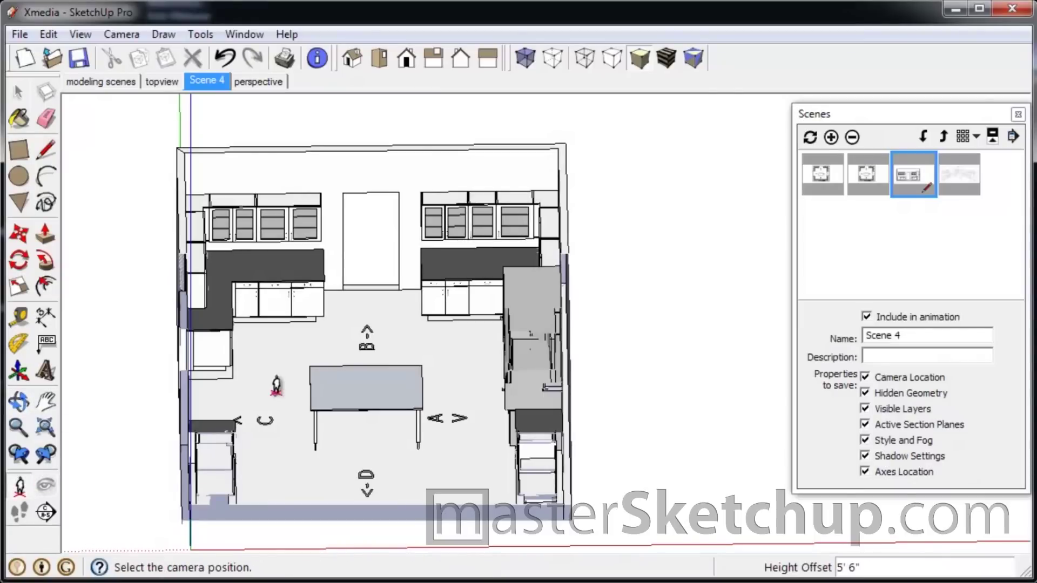
pyautogui.moveTo(282, 395); pyautogui.dragTo(277, 352)
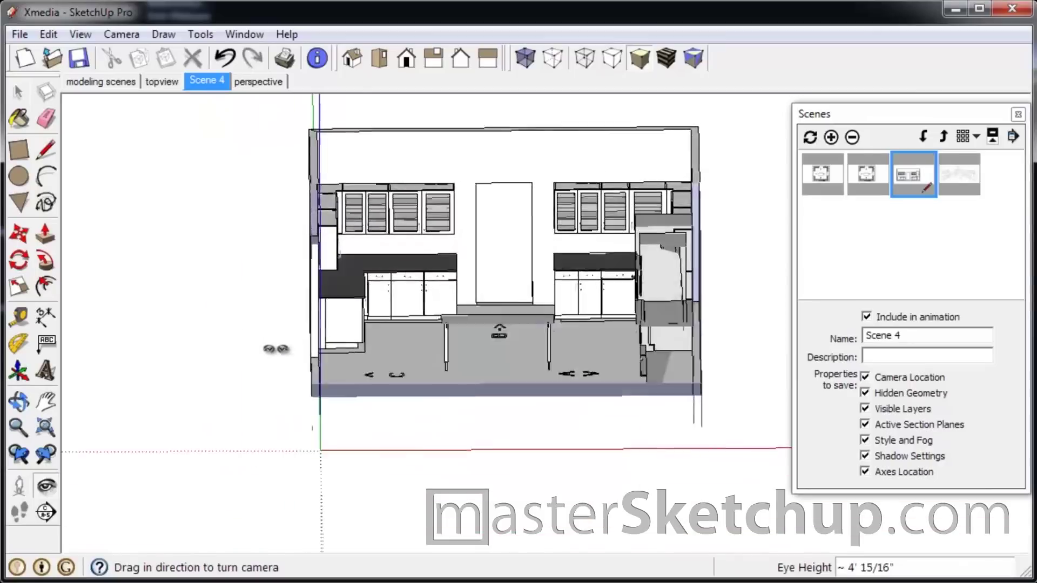
pyautogui.scroll(5, 613, 282)
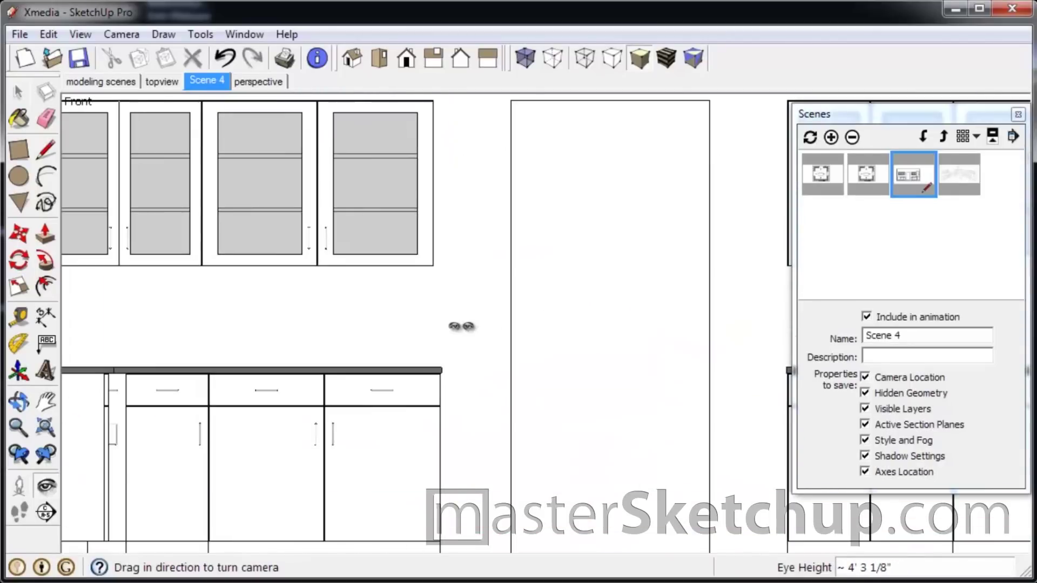
pyautogui.click(20, 486)
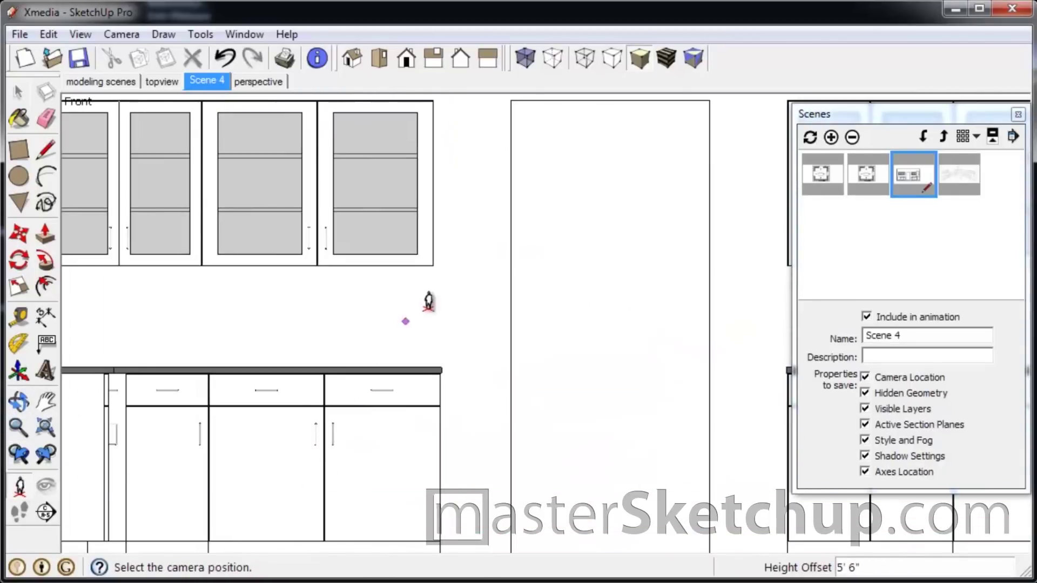
pyautogui.click(438, 398)
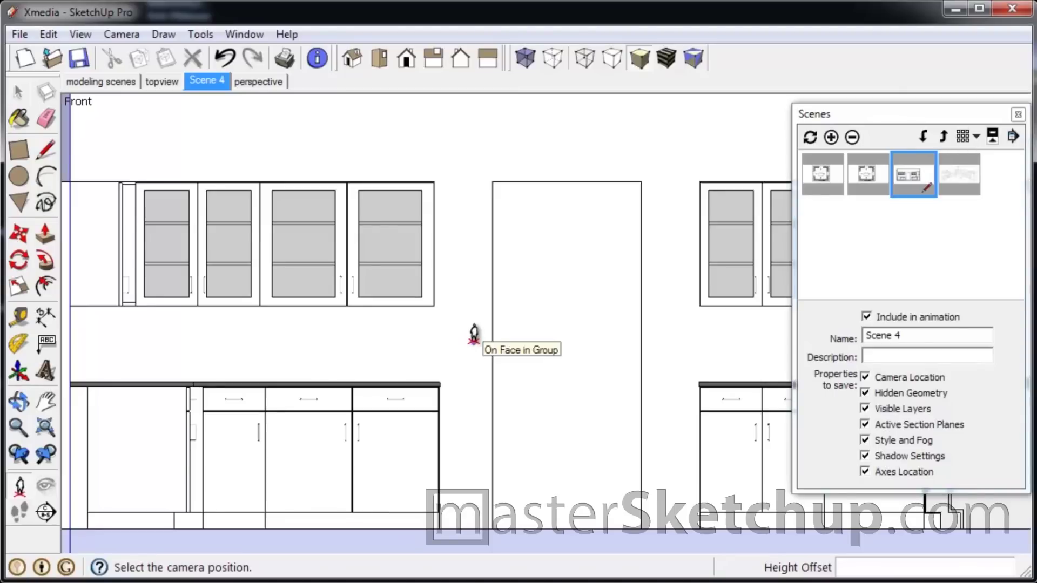
pyautogui.moveTo(474, 344); pyautogui.dragTo(475, 479)
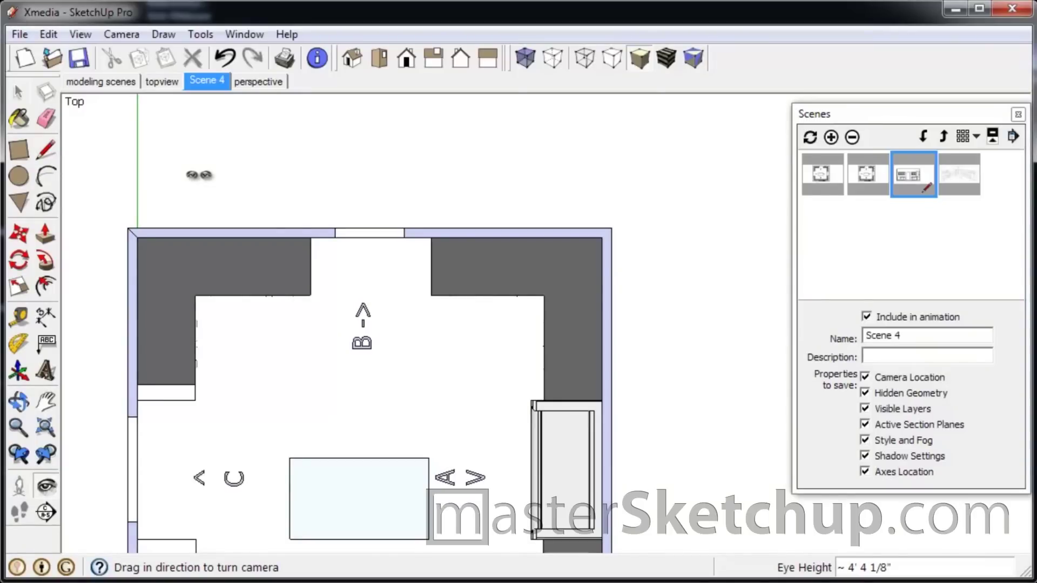
pyautogui.scroll(-5, 199, 174)
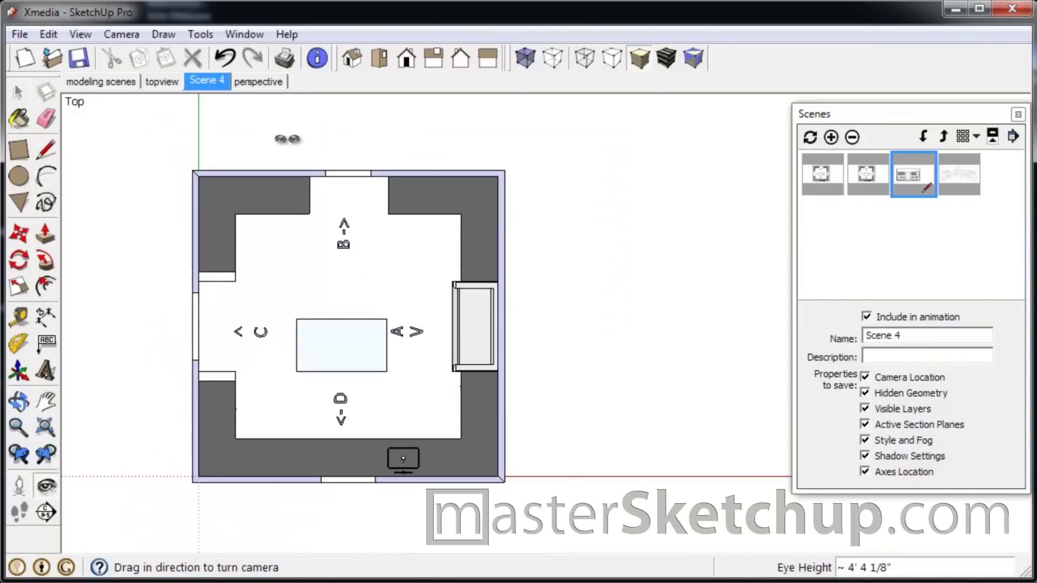
pyautogui.scroll(1, 314, 434)
pyautogui.scroll(-1, 314, 434)
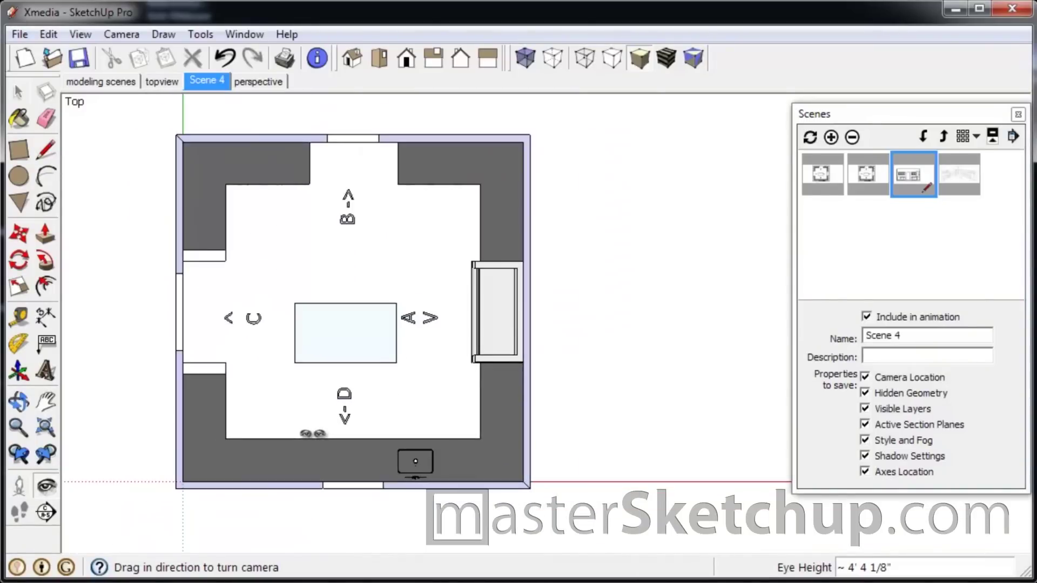
# Re-stand the camera on the floor aimed at the cabinets to frame the full front elevation.
pyautogui.click(19, 488)
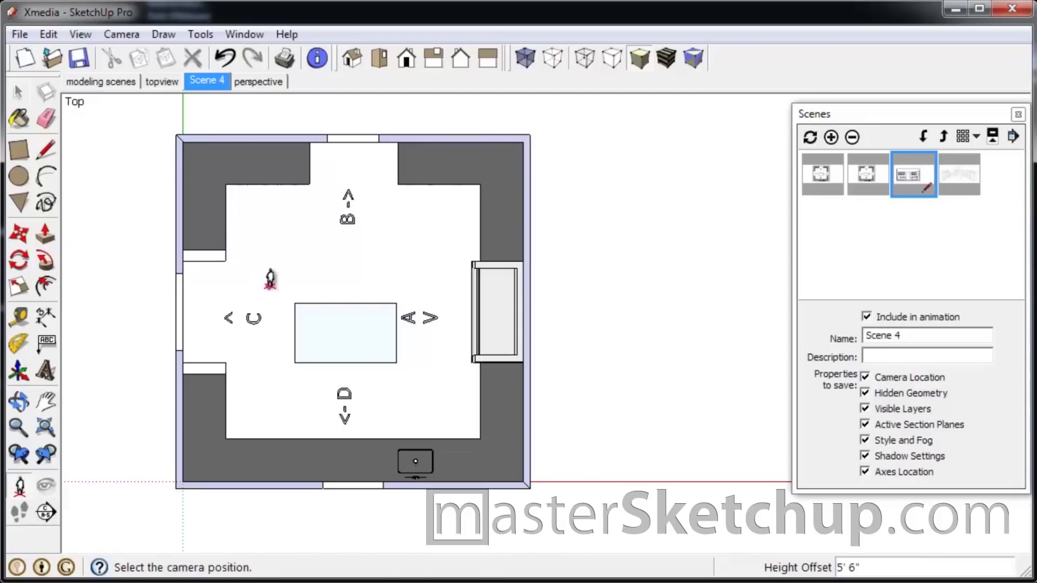
pyautogui.moveTo(270, 279); pyautogui.dragTo(268, 203)
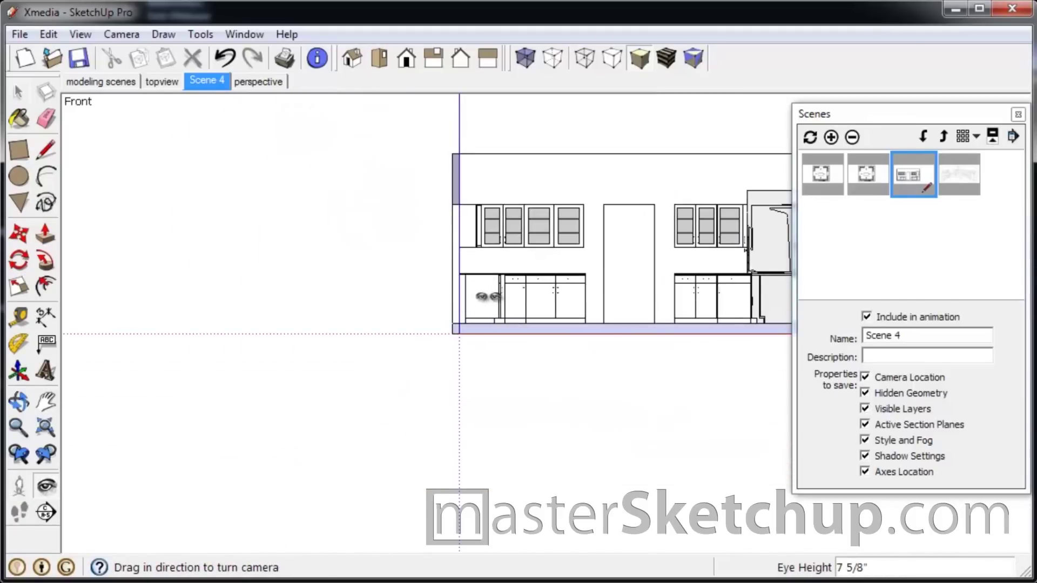
pyautogui.scroll(5, 489, 296)
pyautogui.moveTo(461, 292); pyautogui.dragTo(406, 394, button='middle')
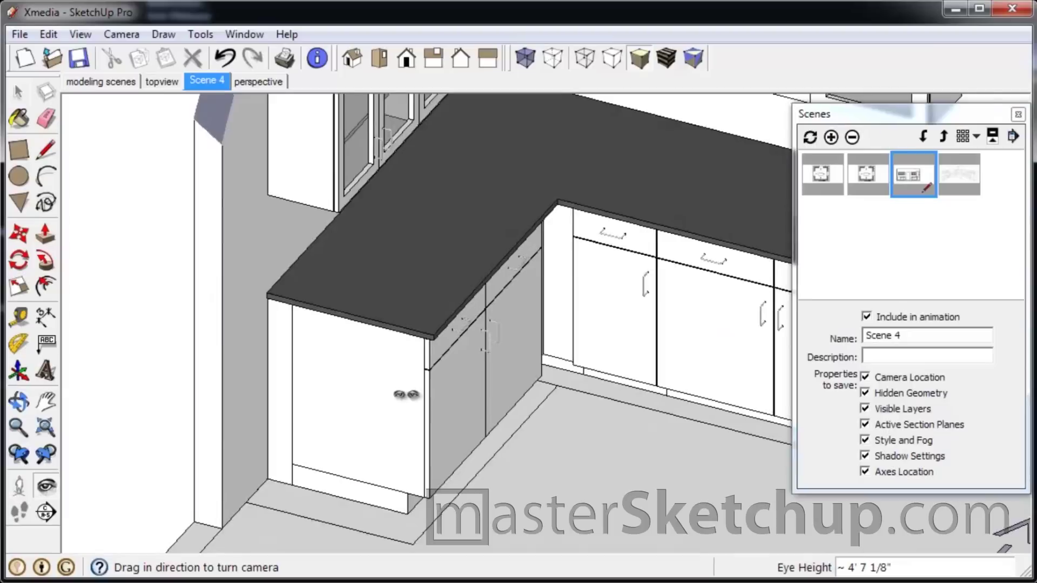
pyautogui.scroll(-6, 406, 395)
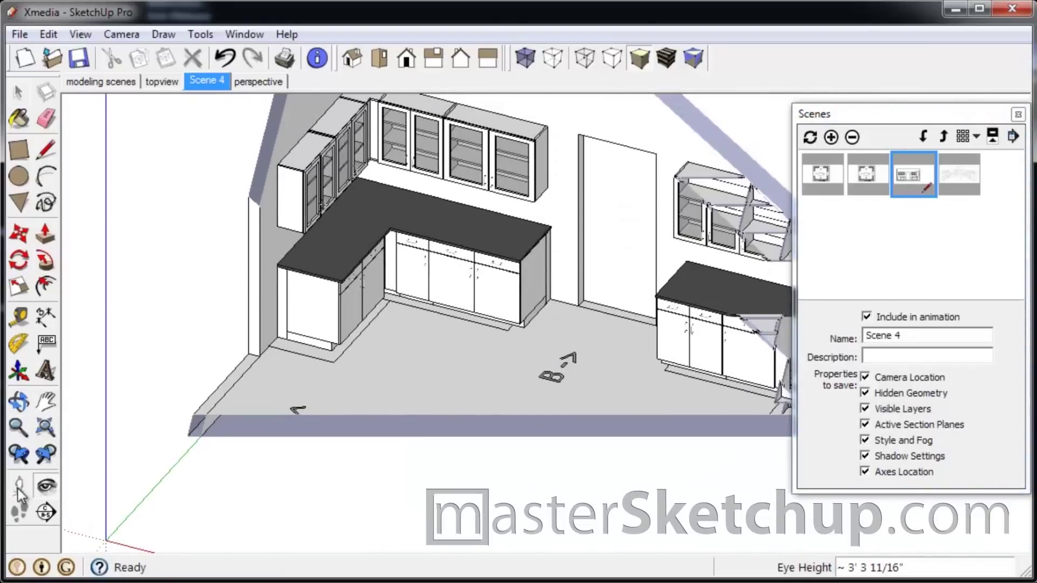
pyautogui.click(18, 487)
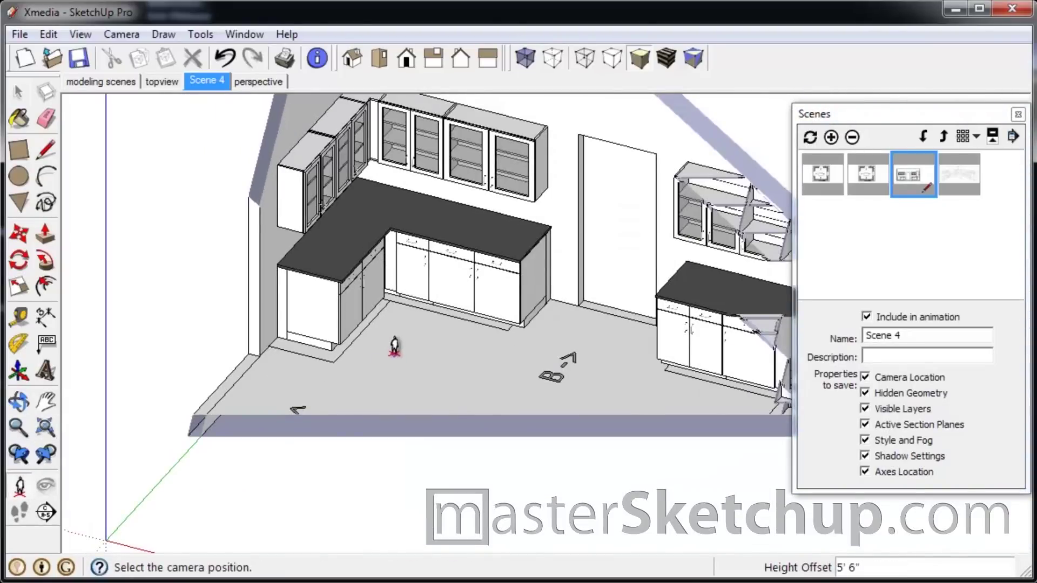
pyautogui.moveTo(397, 351); pyautogui.dragTo(419, 324)
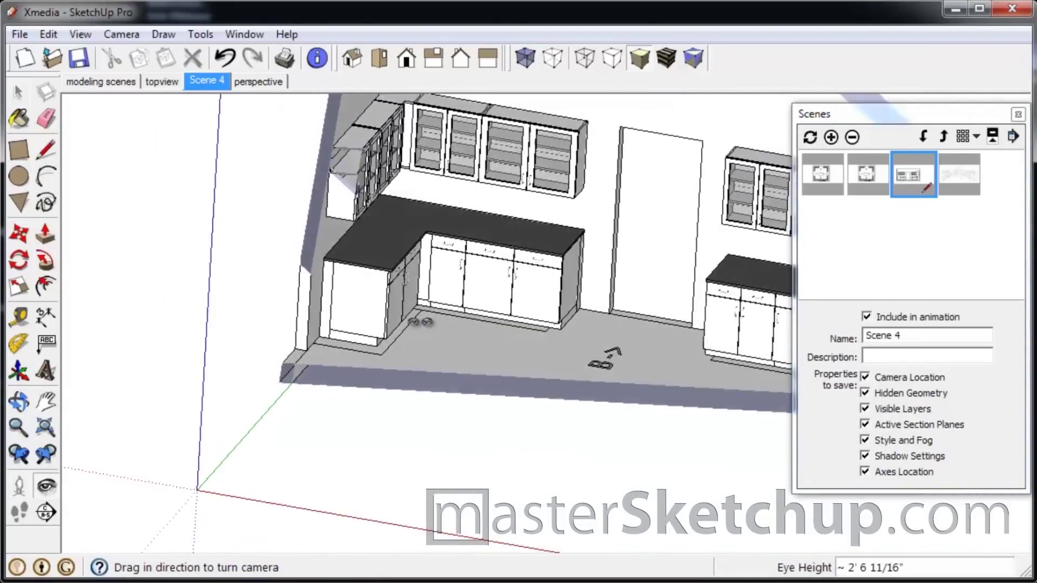
pyautogui.scroll(5, 465, 292)
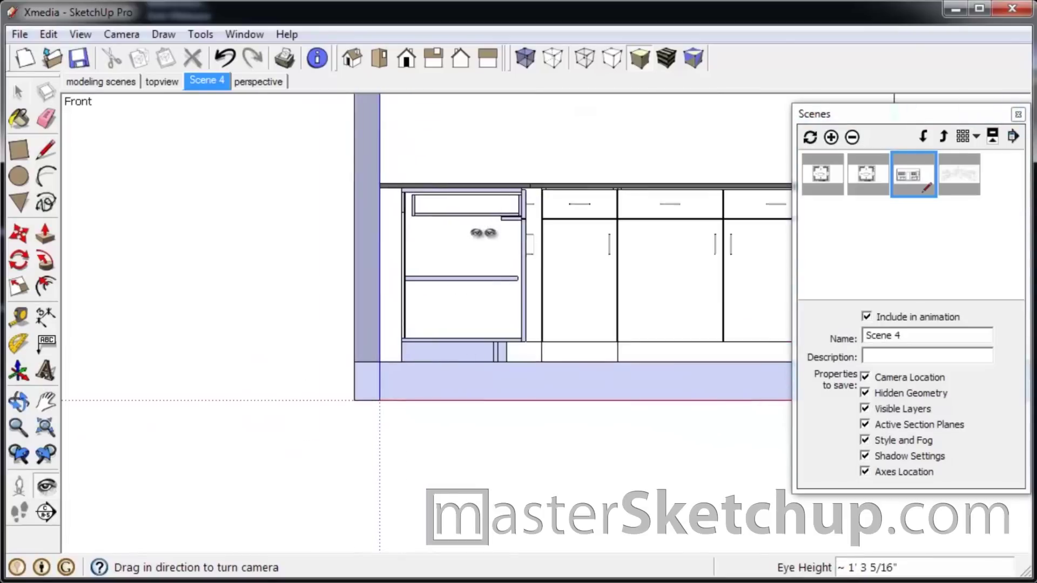
pyautogui.scroll(-10, 289, 492)
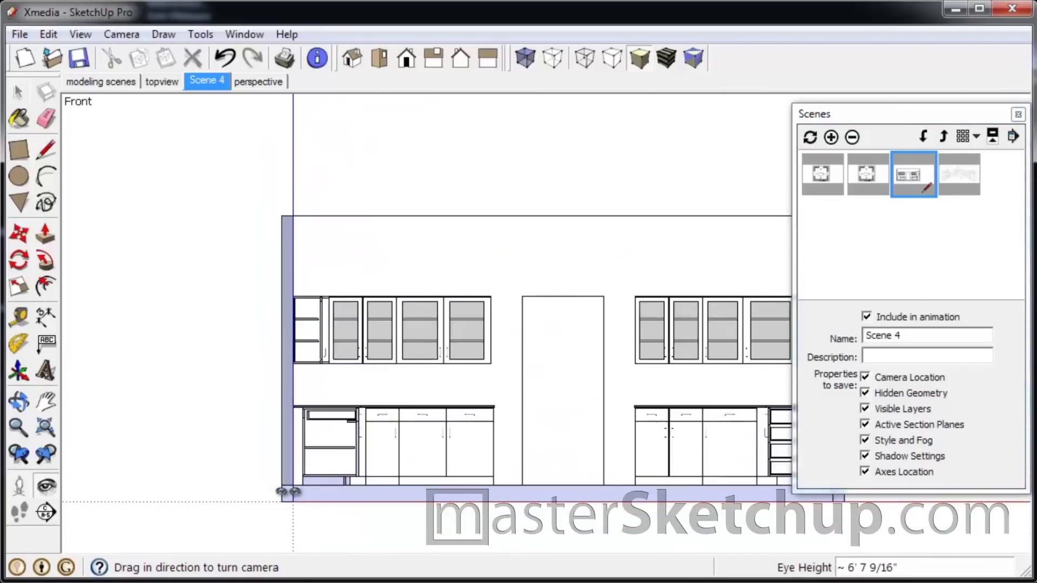
pyautogui.scroll(3, 568, 346)
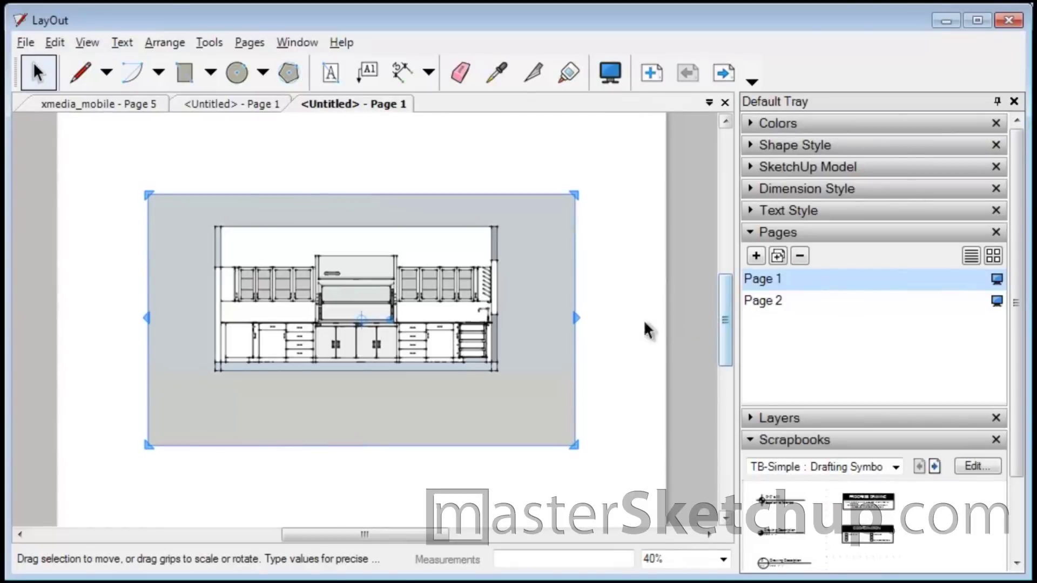
pyautogui.rightClick(438, 300)
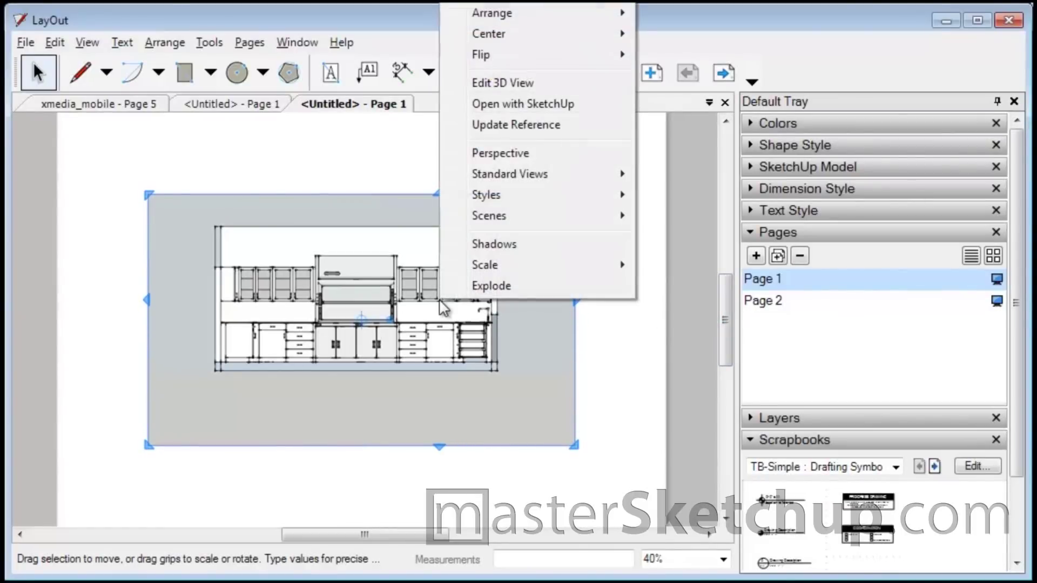
pyautogui.moveTo(581, 217)
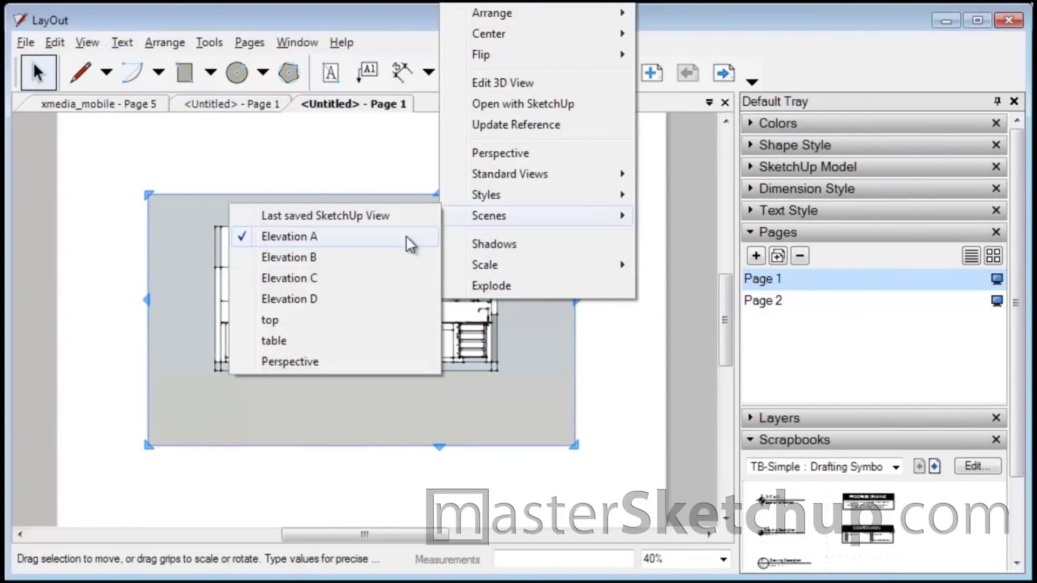
pyautogui.click(596, 351)
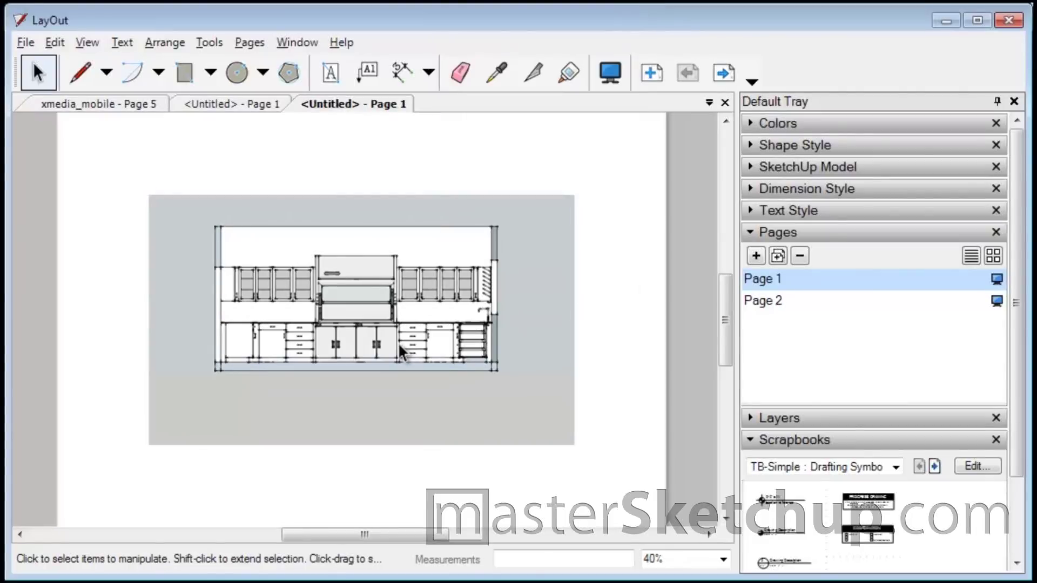
pyautogui.click(397, 342)
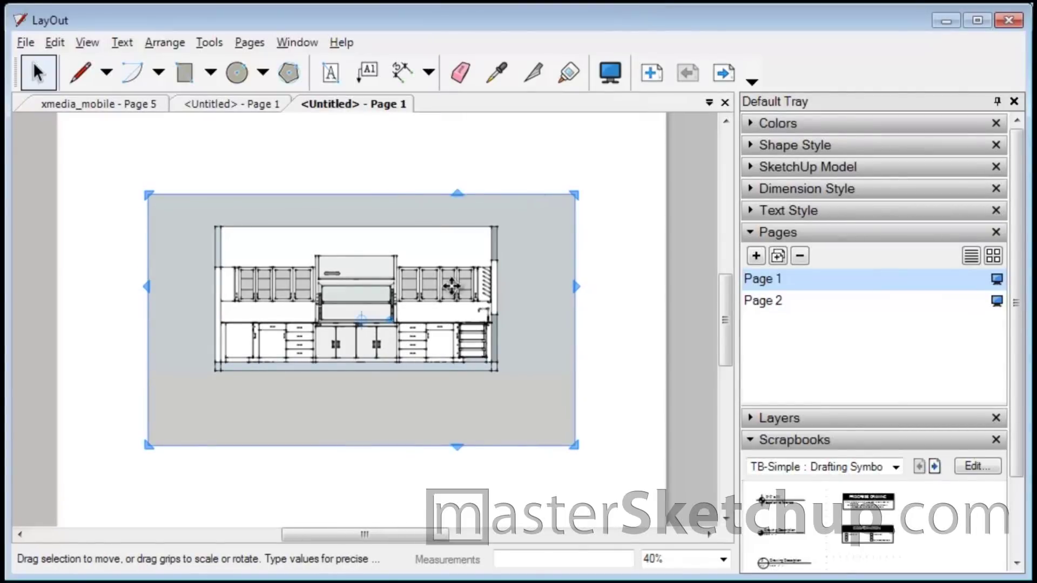
pyautogui.scroll(1, 603, 332)
pyautogui.scroll(-2, 598, 340)
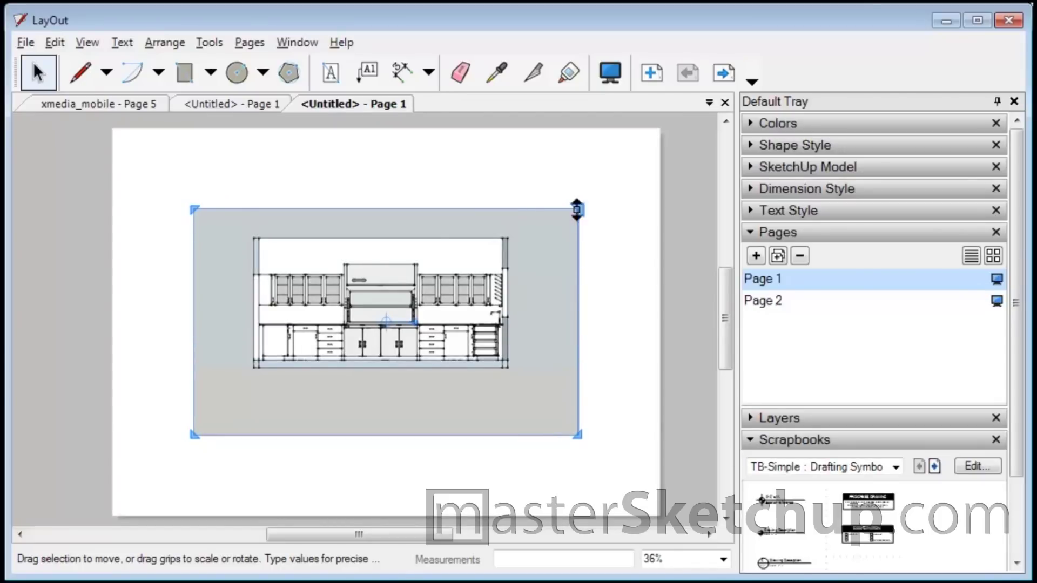
pyautogui.moveTo(532, 208)
pyautogui.mouseDown()
pyautogui.moveTo(534, 287)
pyautogui.moveTo(541, 182)
pyautogui.moveTo(540, 273)
pyautogui.moveTo(541, 192)
pyautogui.moveTo(540, 209)
pyautogui.mouseUp()
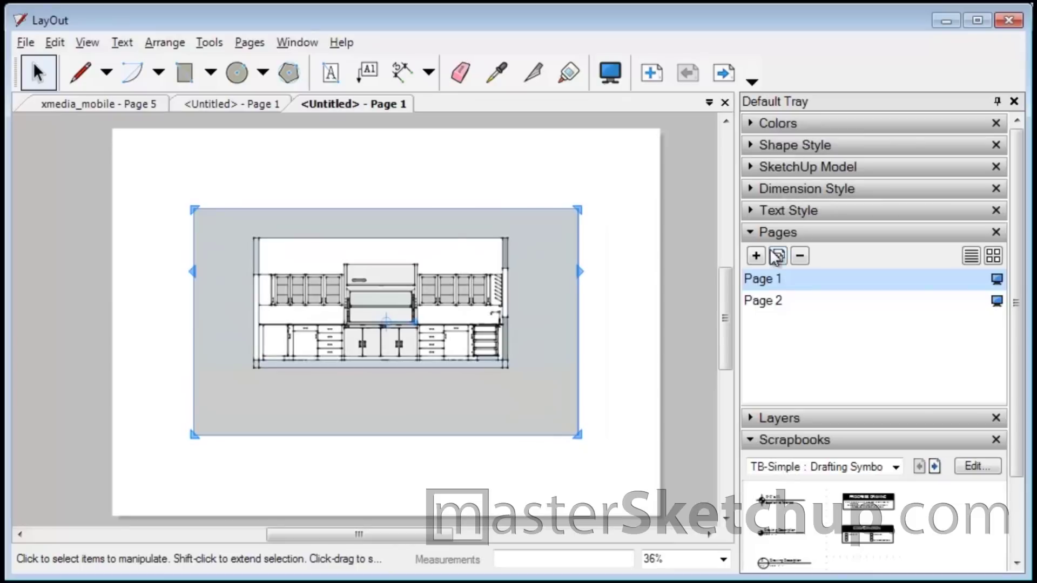
# Enable Preserve Scale on Resize and set the viewport scale to 1/2" = 1'-0" (1:24).
pyautogui.click(769, 233)
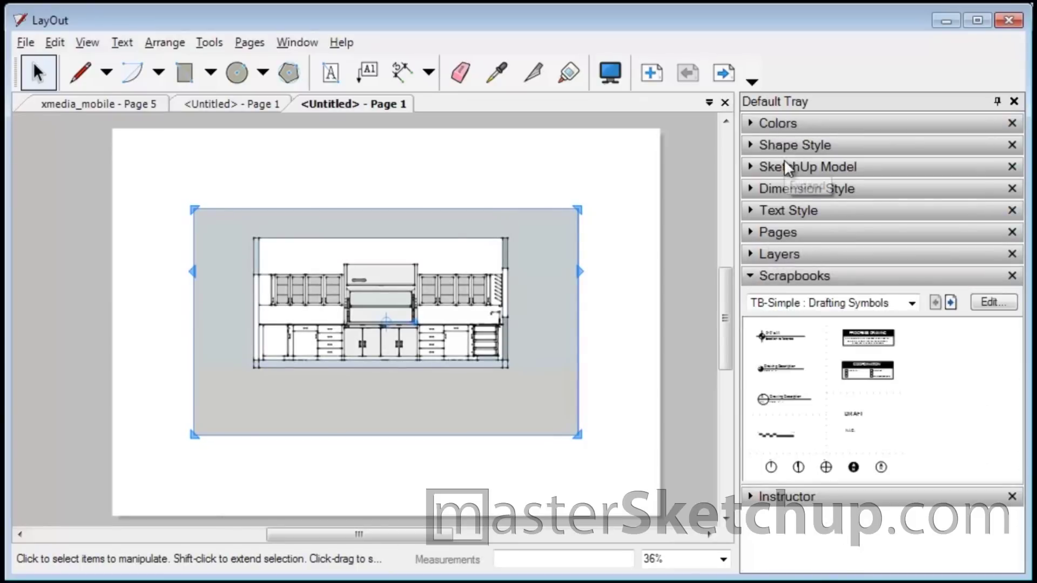
pyautogui.click(828, 165)
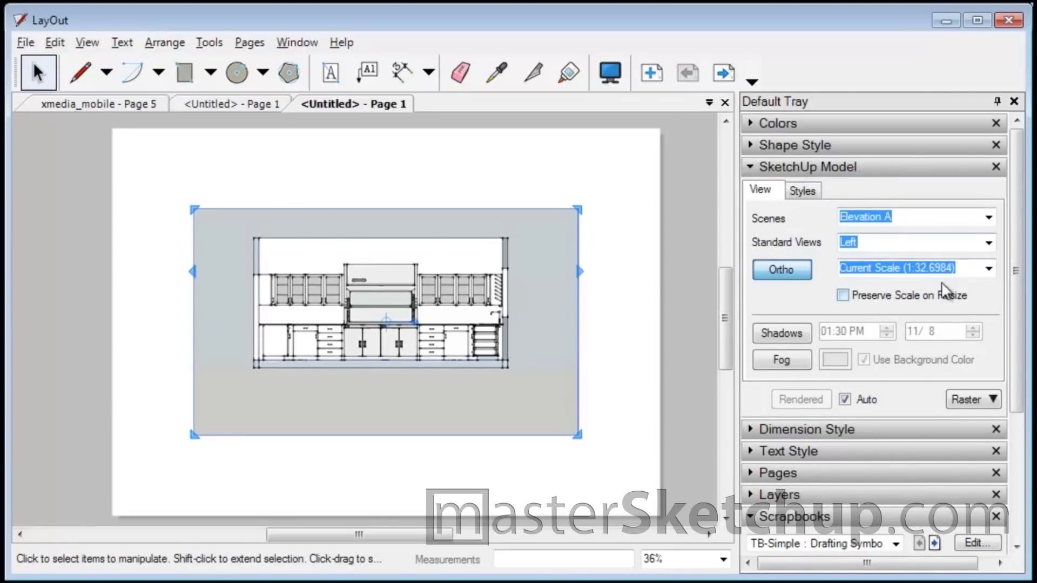
pyautogui.click(843, 295)
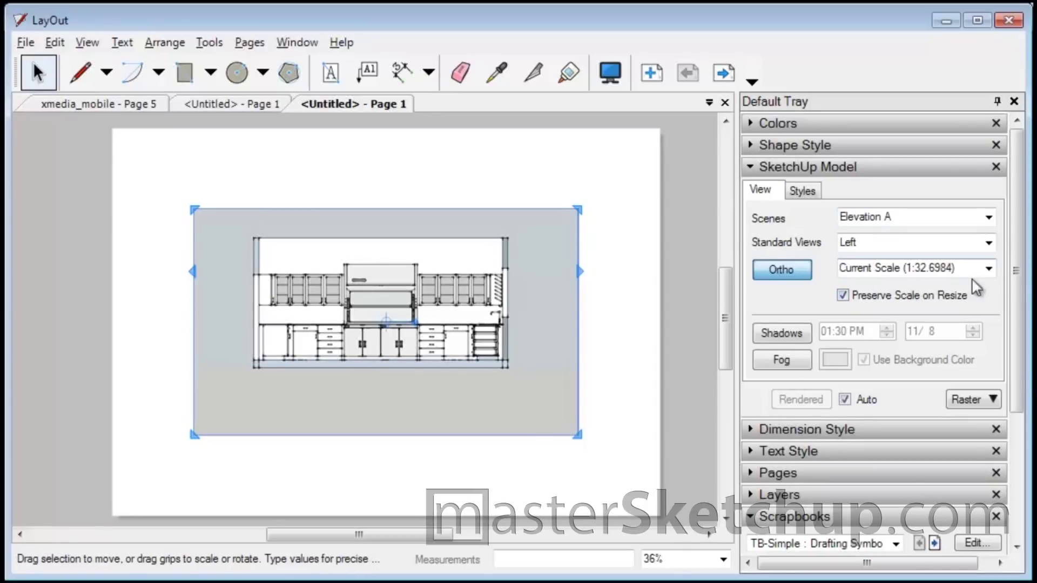
pyautogui.click(989, 269)
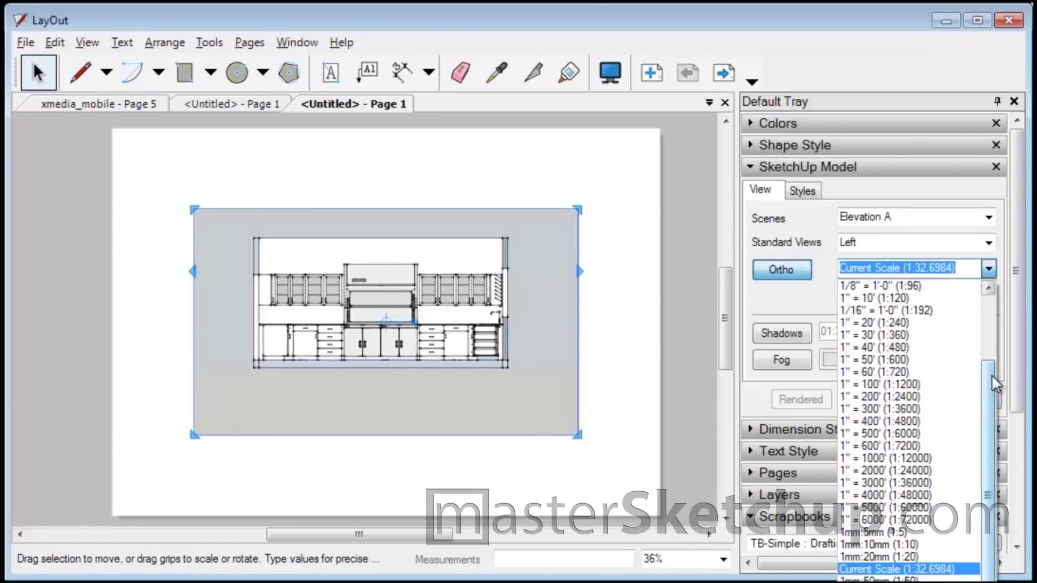
pyautogui.moveTo(992, 374); pyautogui.dragTo(987, 304)
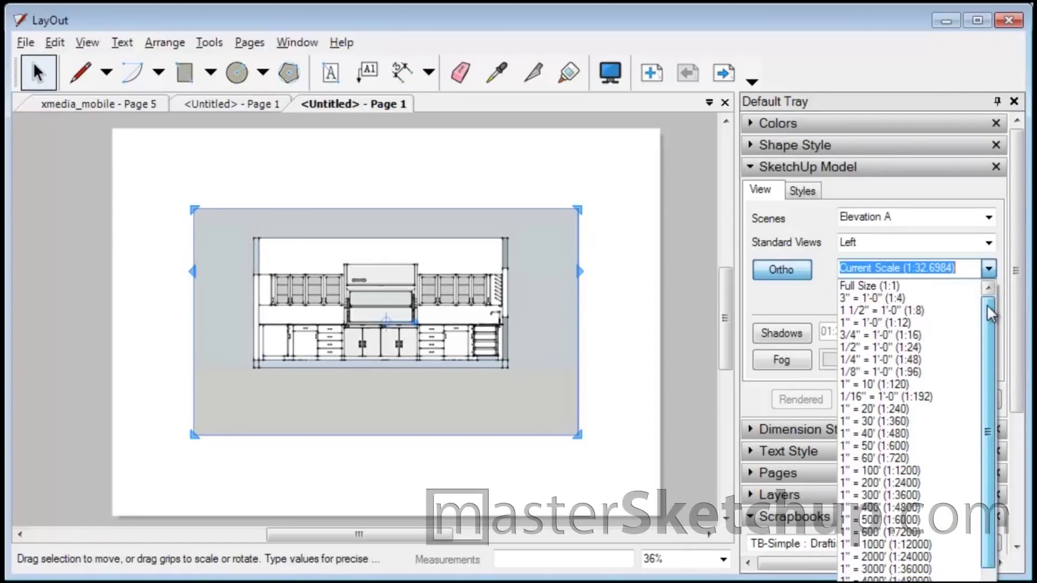
pyautogui.click(918, 346)
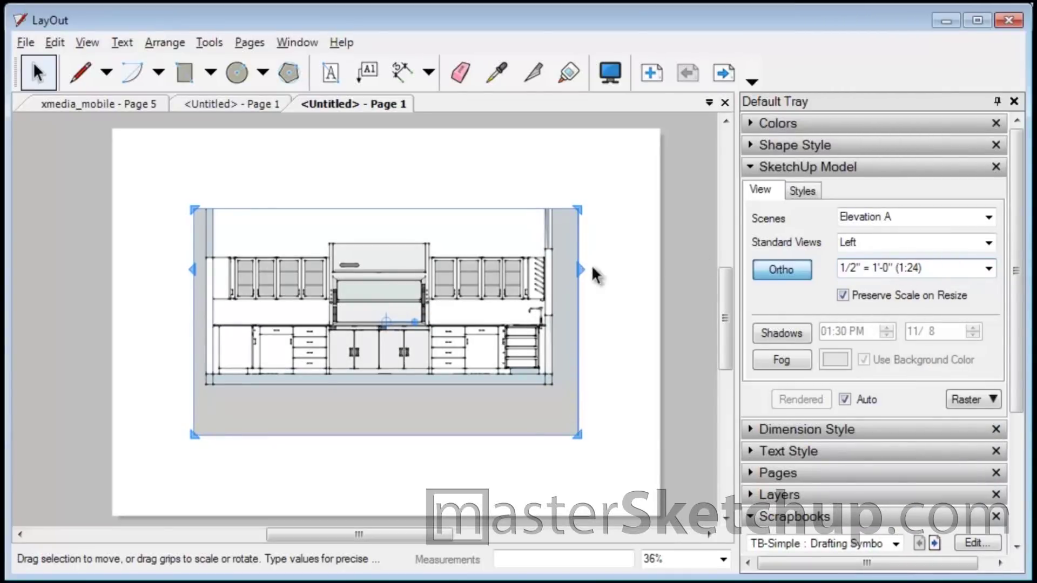
# Raise the viewport's bottom edge to trim the empty margin below the cabinets.
pyautogui.moveTo(518, 208); pyautogui.dragTo(521, 186)
pyautogui.press('Escape')
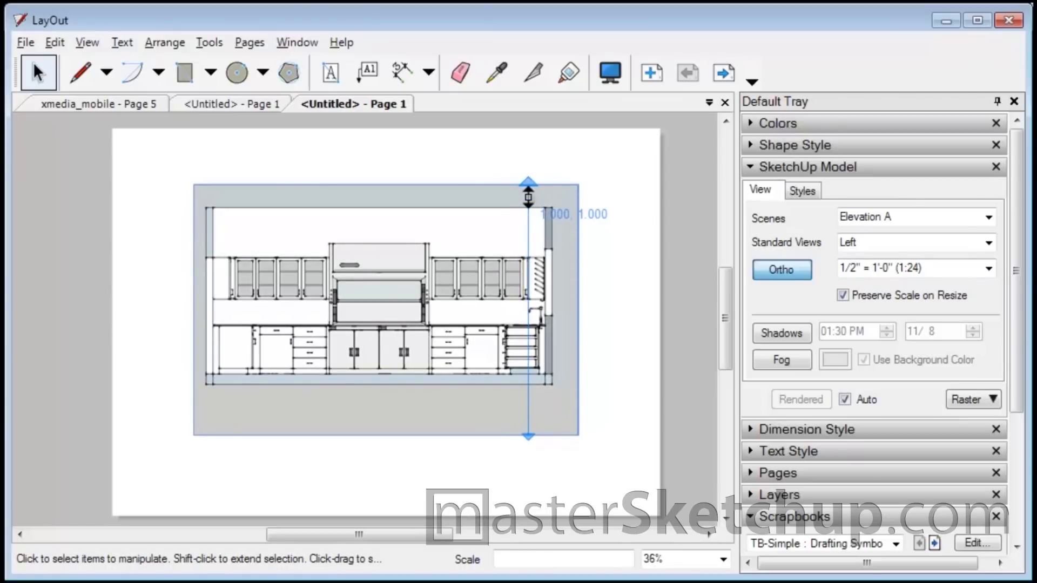
pyautogui.moveTo(588, 301); pyautogui.dragTo(565, 301)
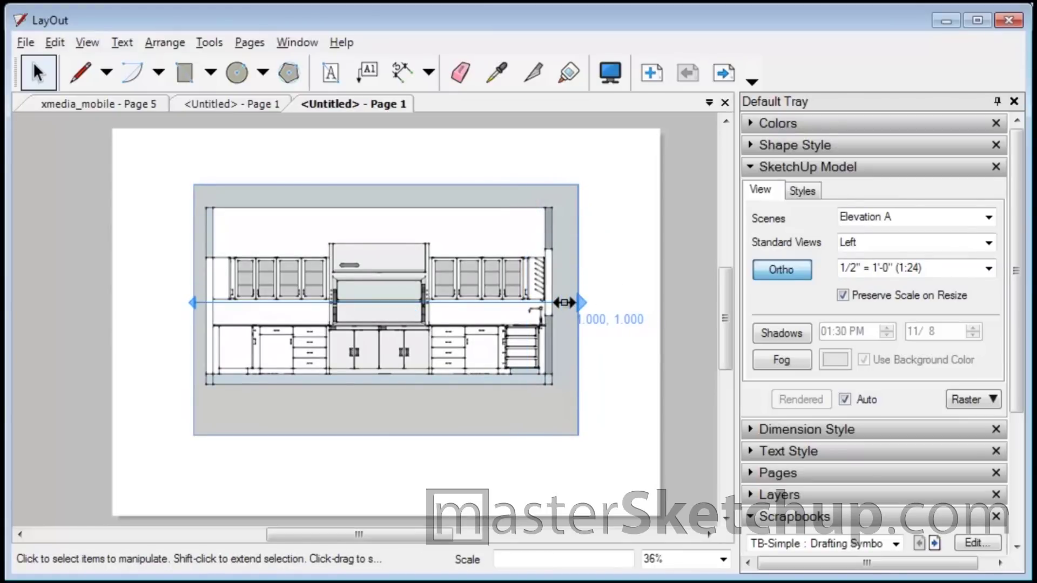
pyautogui.press('Escape')
pyautogui.moveTo(401, 441); pyautogui.dragTo(401, 405)
pyautogui.click(634, 399)
pyautogui.scroll(5, 387, 330)
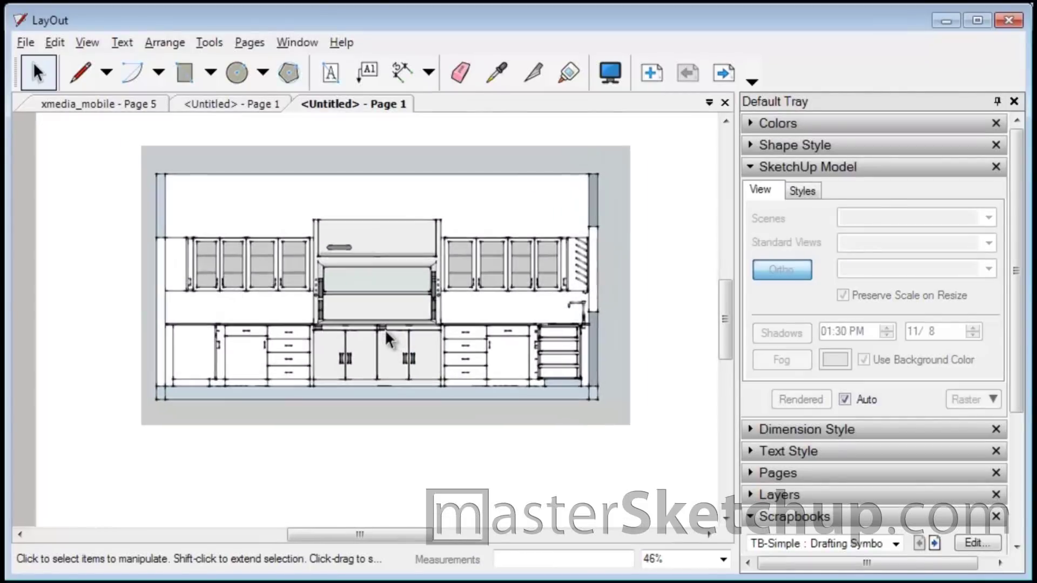
pyautogui.scroll(-2, 392, 325)
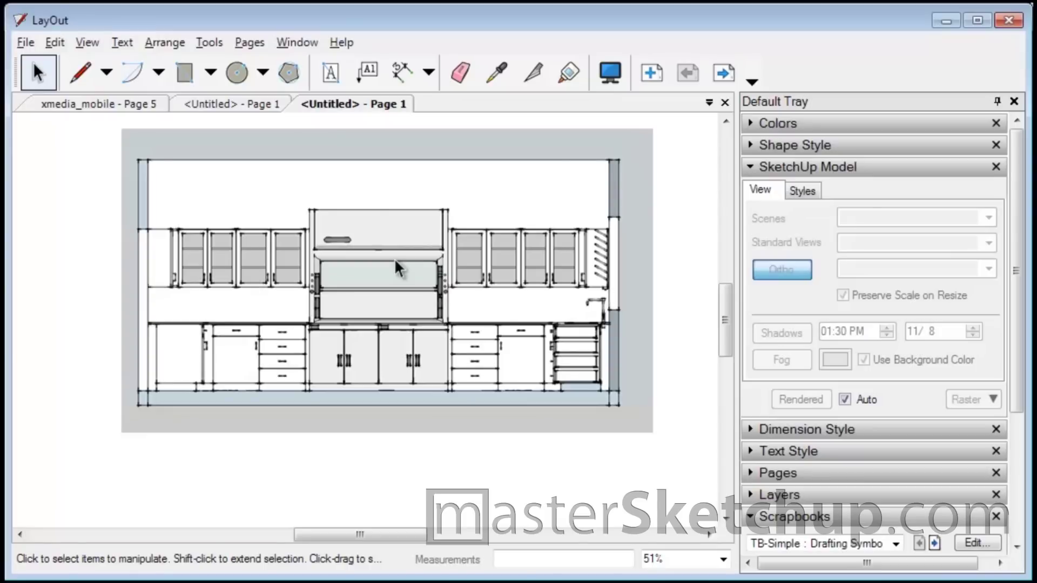
# Apply the HiddenLine style to the Elevation A viewport for black linework on white.
pyautogui.rightClick(396, 186)
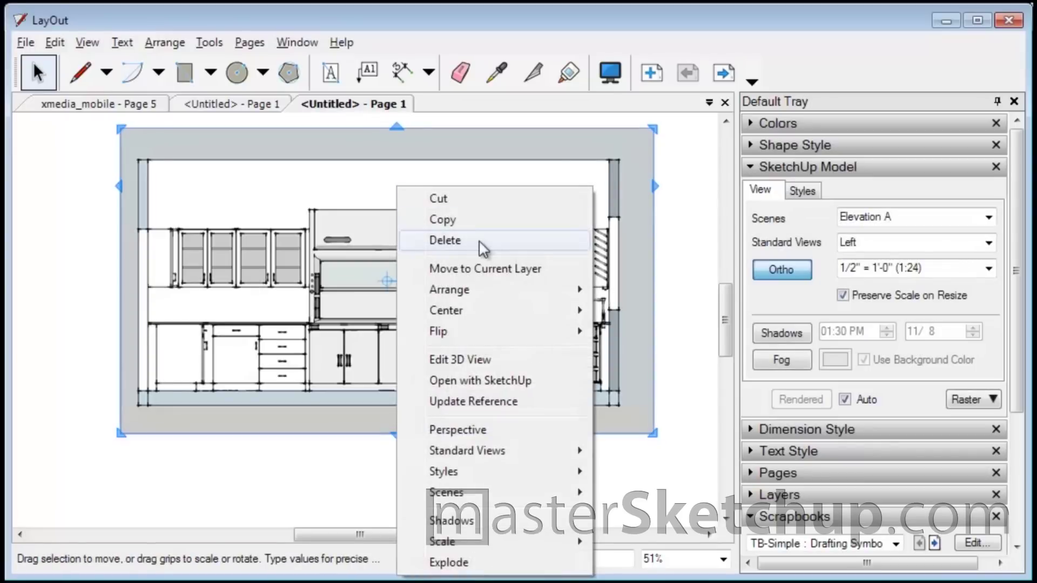
pyautogui.moveTo(578, 478)
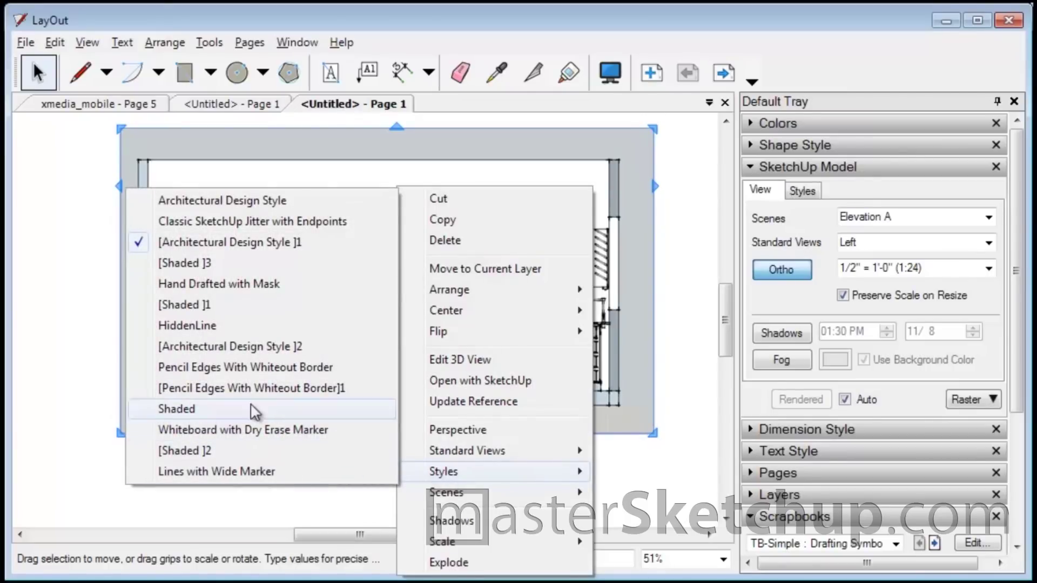
pyautogui.click(250, 326)
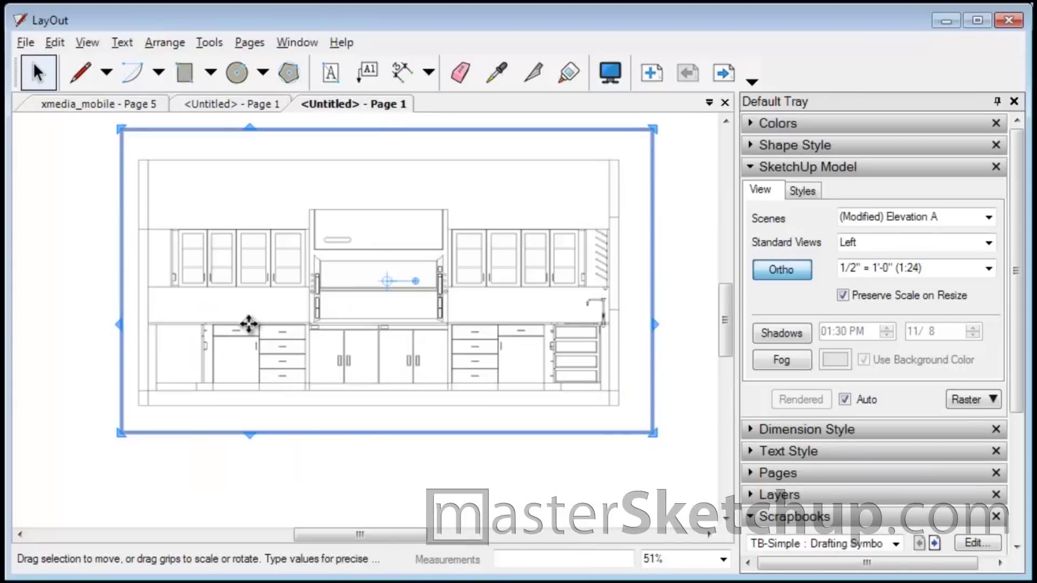
pyautogui.click(683, 309)
pyautogui.scroll(4, 454, 321)
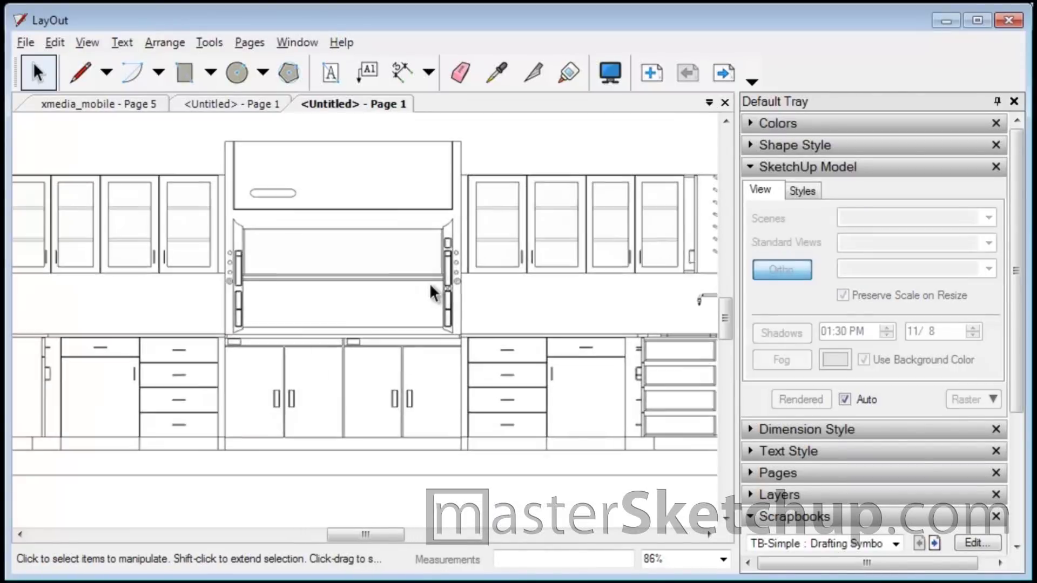
pyautogui.scroll(2, 430, 292)
pyautogui.scroll(-1, 220, 261)
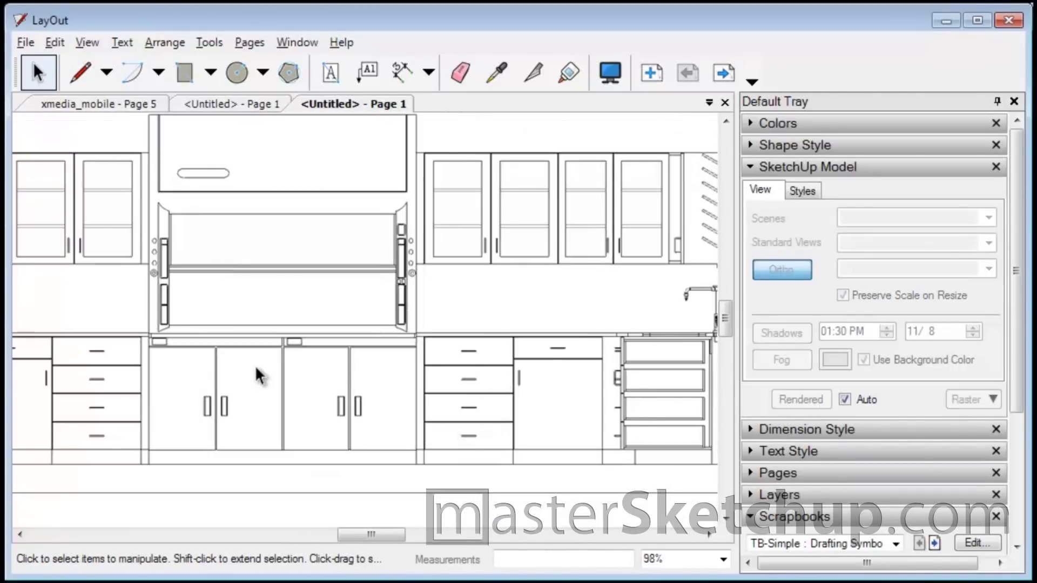
pyautogui.scroll(-1, 259, 374)
pyautogui.scroll(-4, 598, 416)
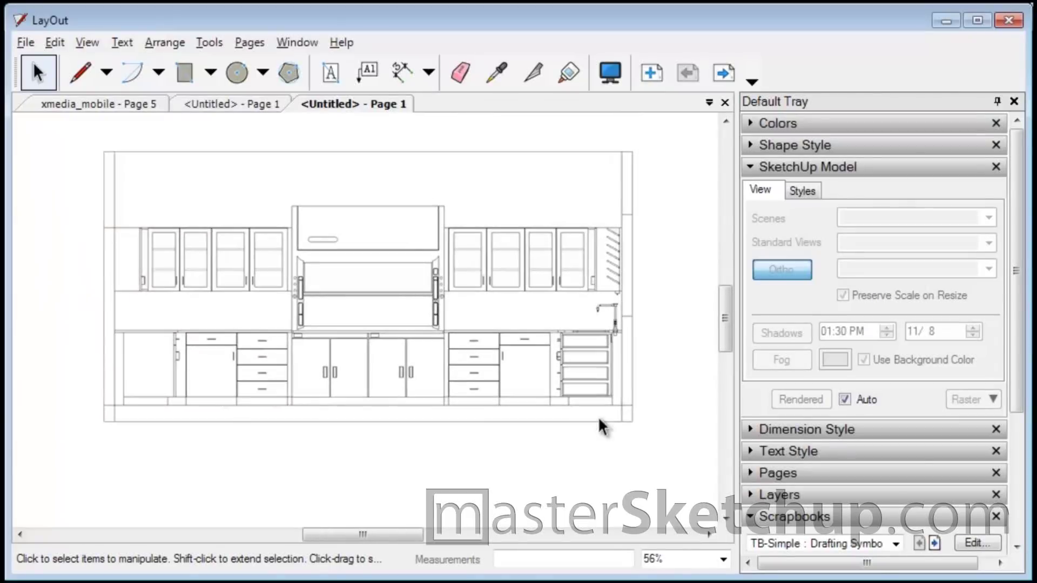
pyautogui.scroll(-1, 378, 420)
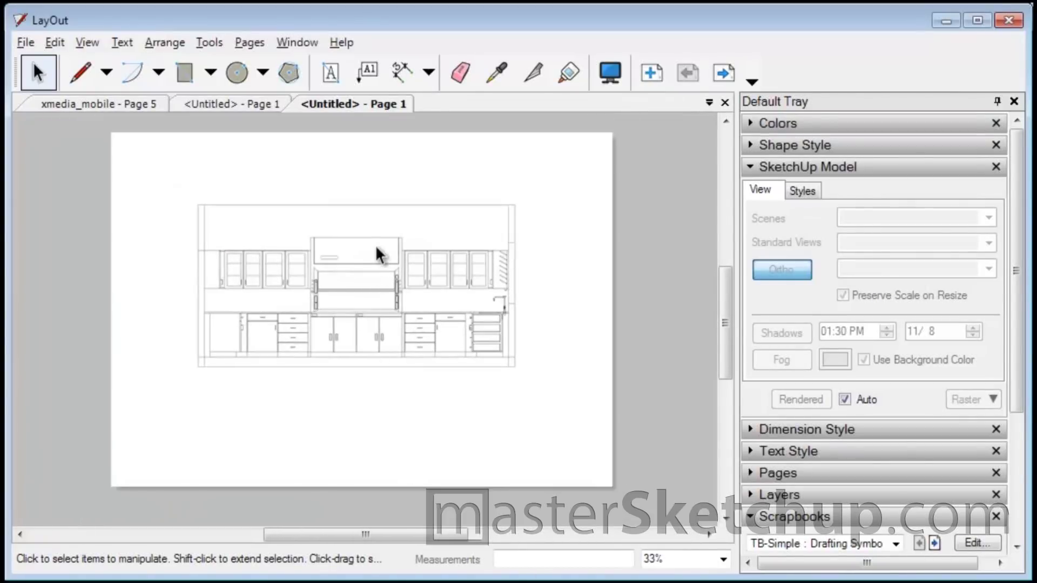
# Switch to the xmedia_mobile document, collapse SketchUp Model and Scrapbooks, and expand Pages.
pyautogui.click(93, 106)
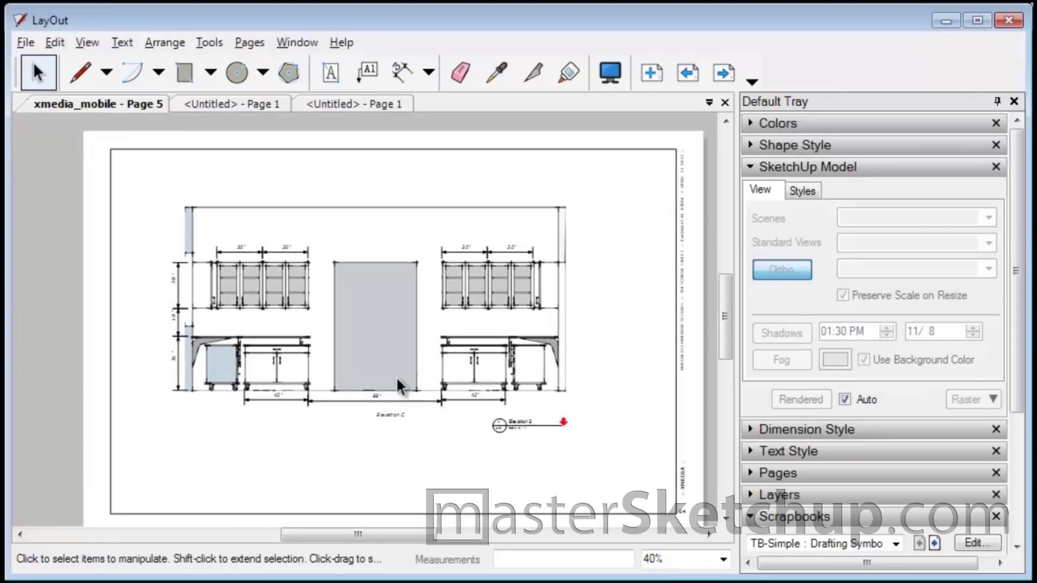
pyautogui.click(770, 168)
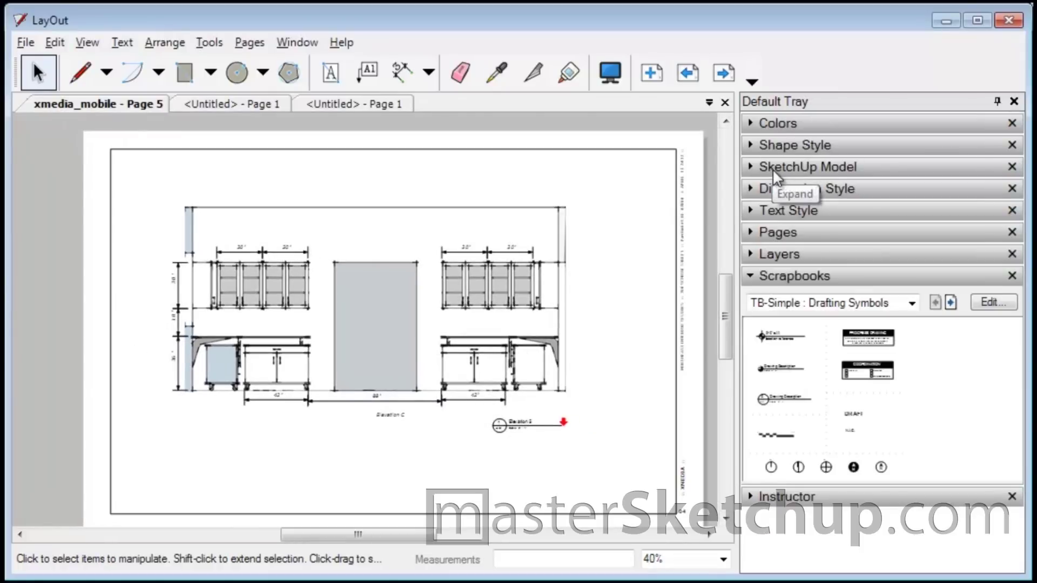
pyautogui.click(789, 275)
pyautogui.click(785, 234)
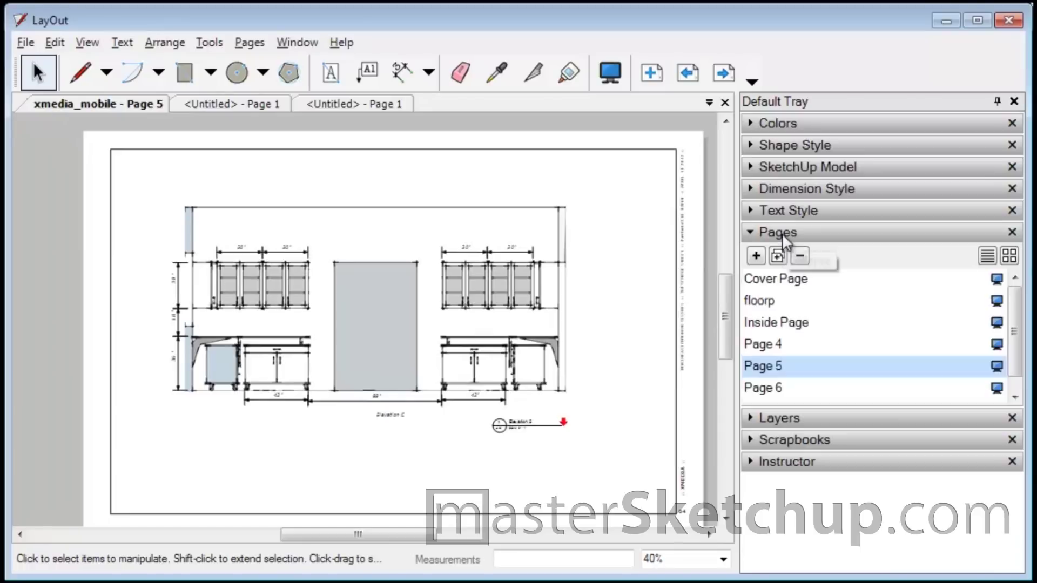
# Step through Cover Page, floorp, Inside Page and Page 4, ending on Page 5.
pyautogui.click(786, 277)
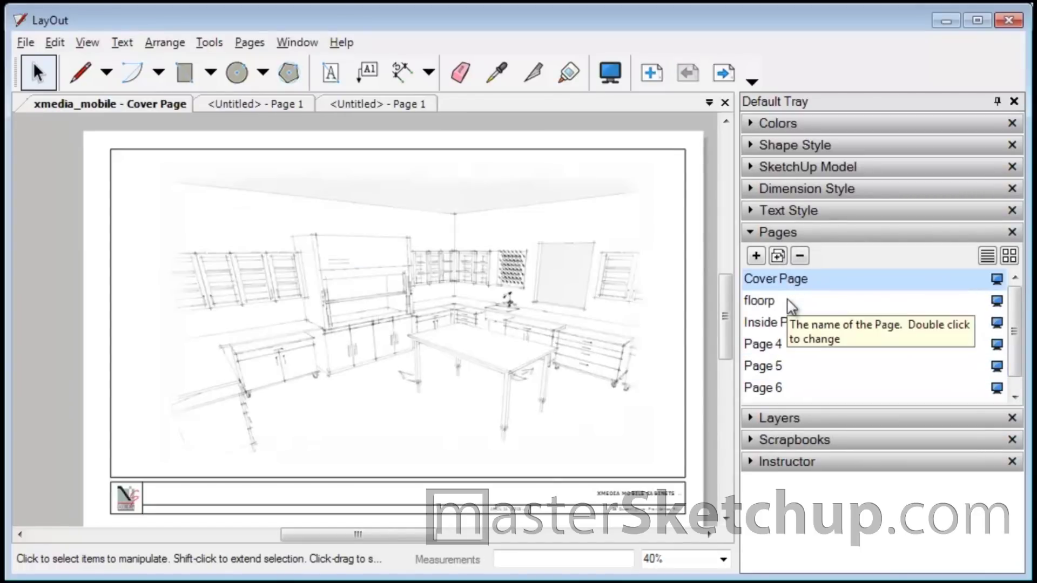
pyautogui.click(790, 305)
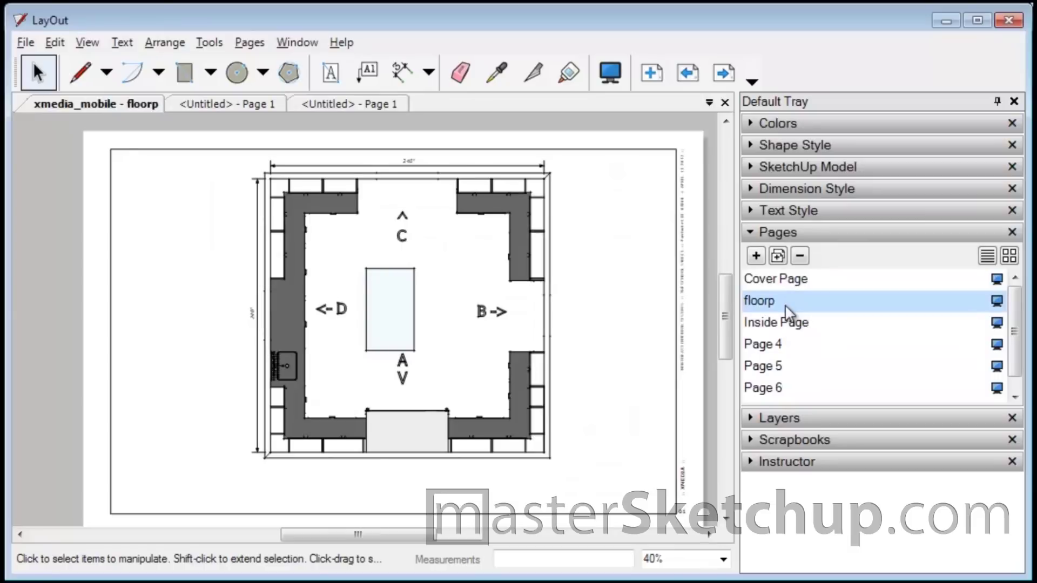
pyautogui.click(824, 329)
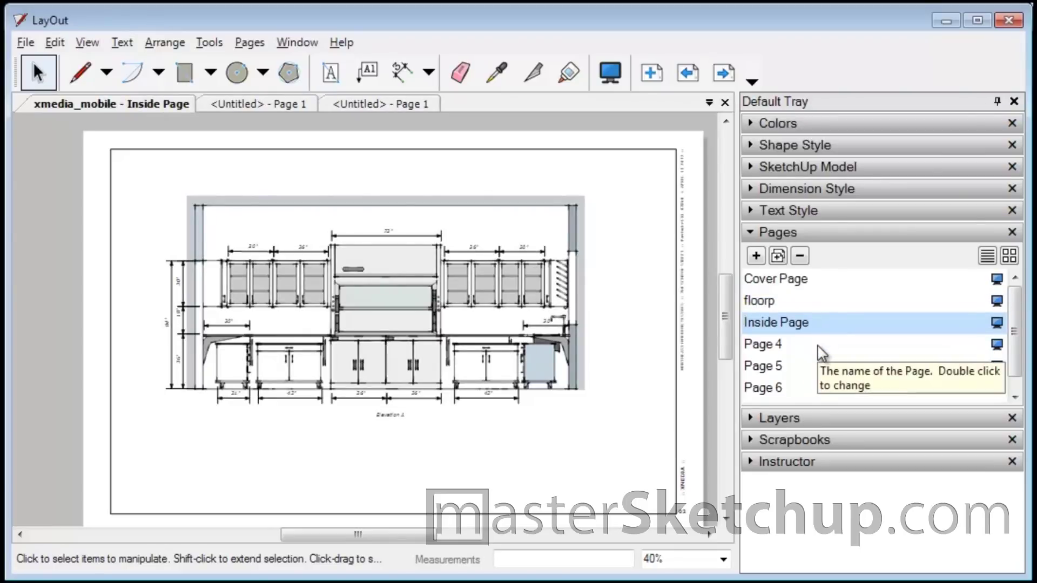
pyautogui.click(822, 349)
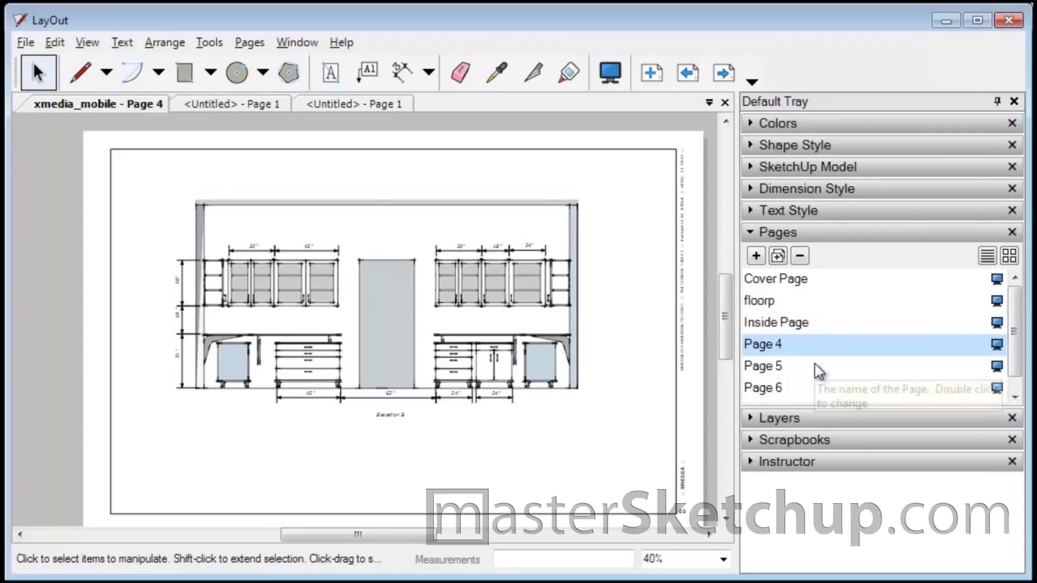
pyautogui.click(820, 373)
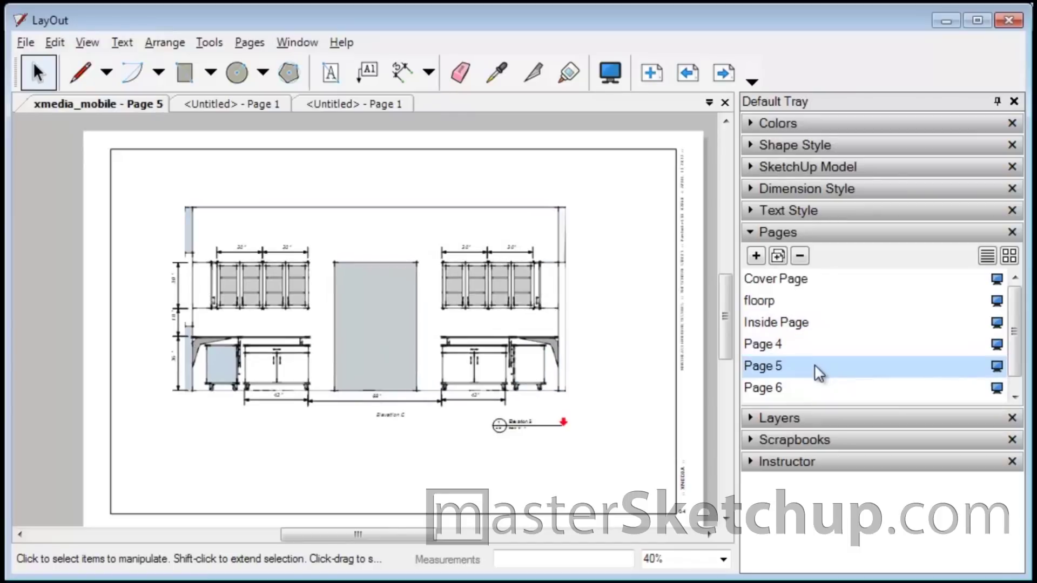